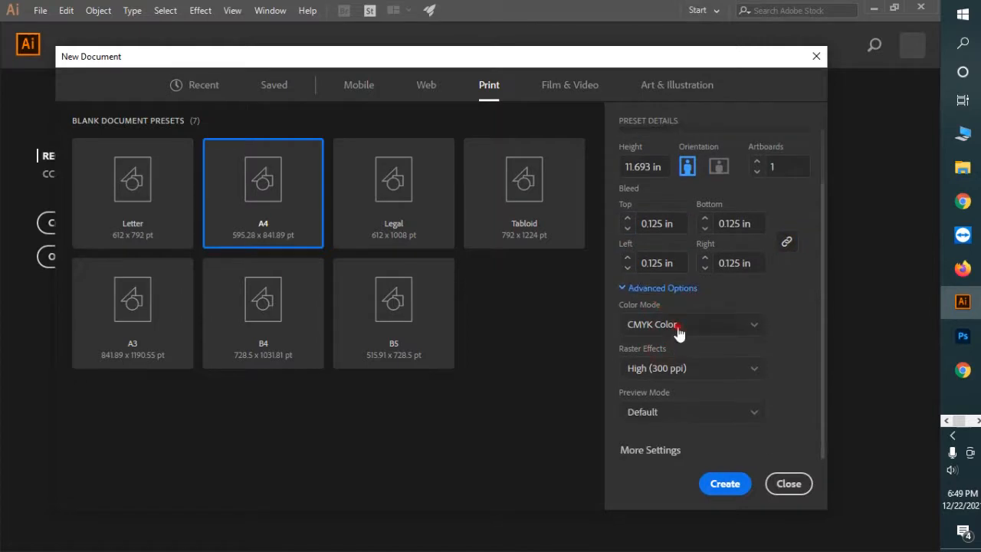
Step: Create the A4 document in CMYK Color with High (300 ppi) raster effects, viewing the whole page
{"action": "left_click", "coordinate": [679, 330]}
{"action": "left_click", "coordinate": [680, 376]}
{"action": "left_click", "coordinate": [679, 375]}
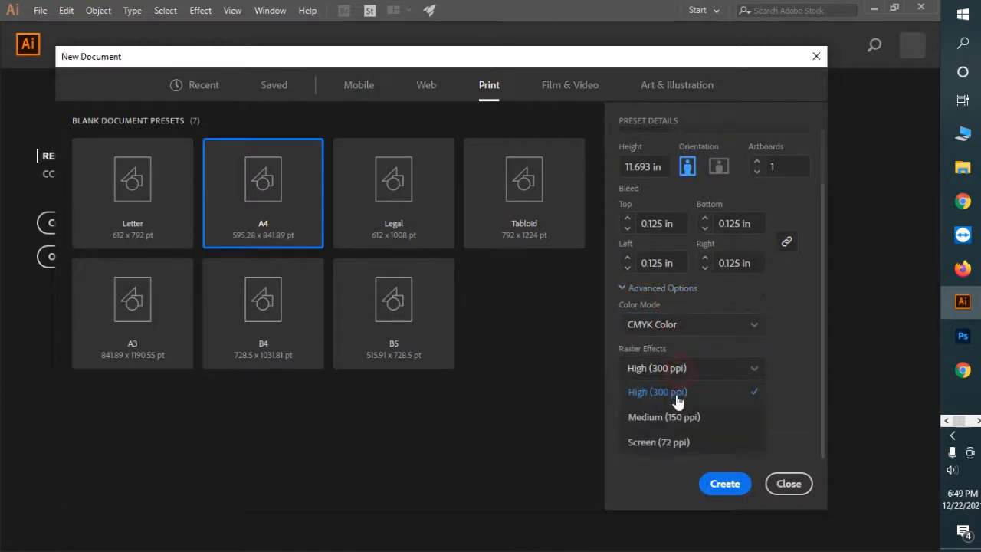
{"action": "left_click", "coordinate": [677, 392]}
{"action": "left_click", "coordinate": [725, 484]}
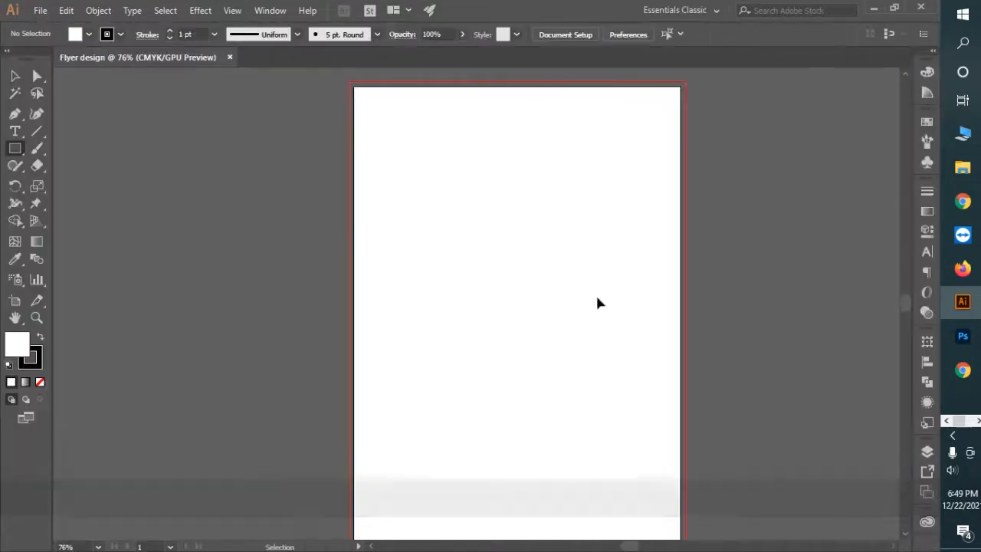
{"action": "key", "text": "ctrl+space"}
{"action": "left_click_drag", "start_coordinate": [599, 303], "coordinate": [517, 280]}
Step: Show the rulers and draw a no-stroke rectangle covering the whole page
{"action": "key", "text": "ctrl+r"}
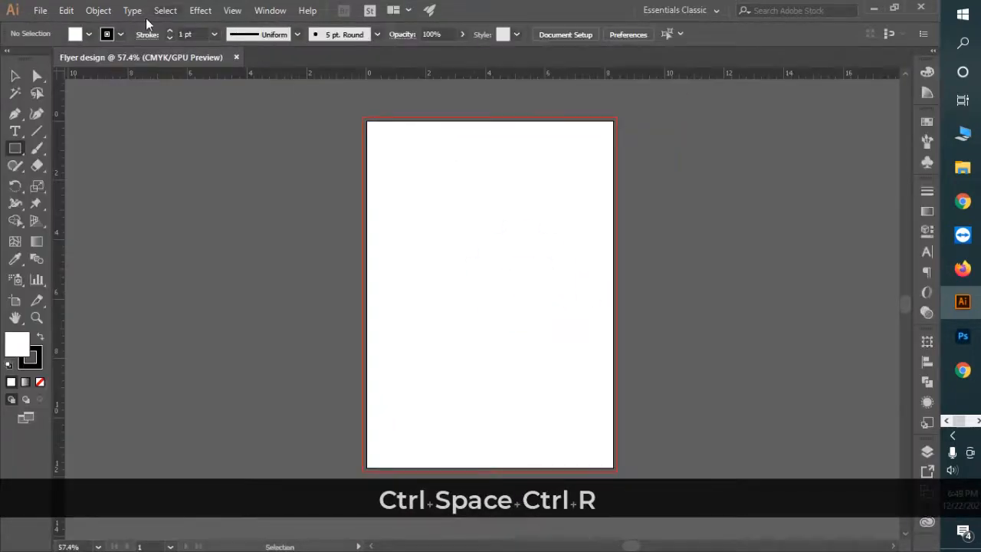
{"action": "left_click", "coordinate": [111, 34]}
{"action": "left_click", "coordinate": [12, 59]}
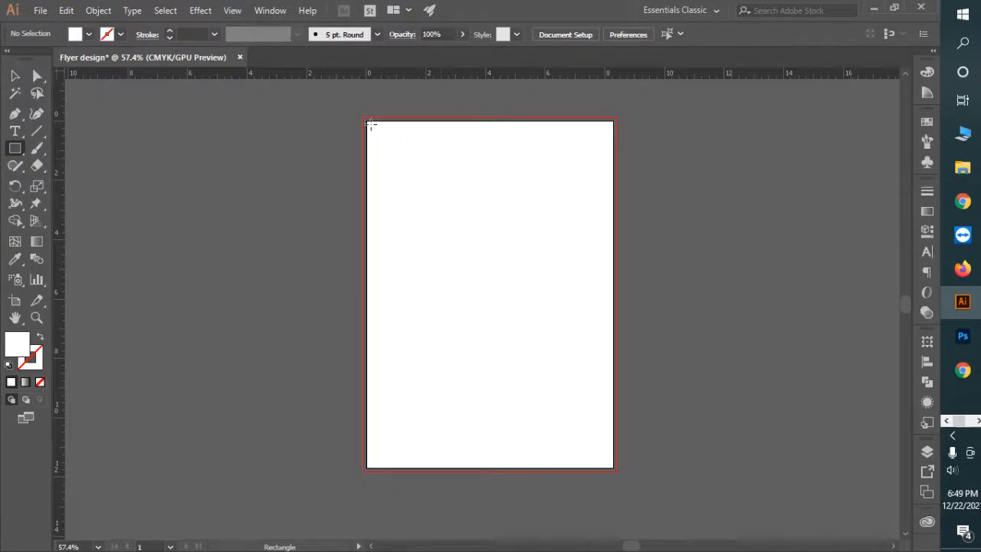
{"action": "left_click_drag", "start_coordinate": [368, 120], "coordinate": [616, 468]}
Step: Offset the rectangle by -0.3 in and turn the inset outline into margin guides
{"action": "left_click", "coordinate": [99, 10]}
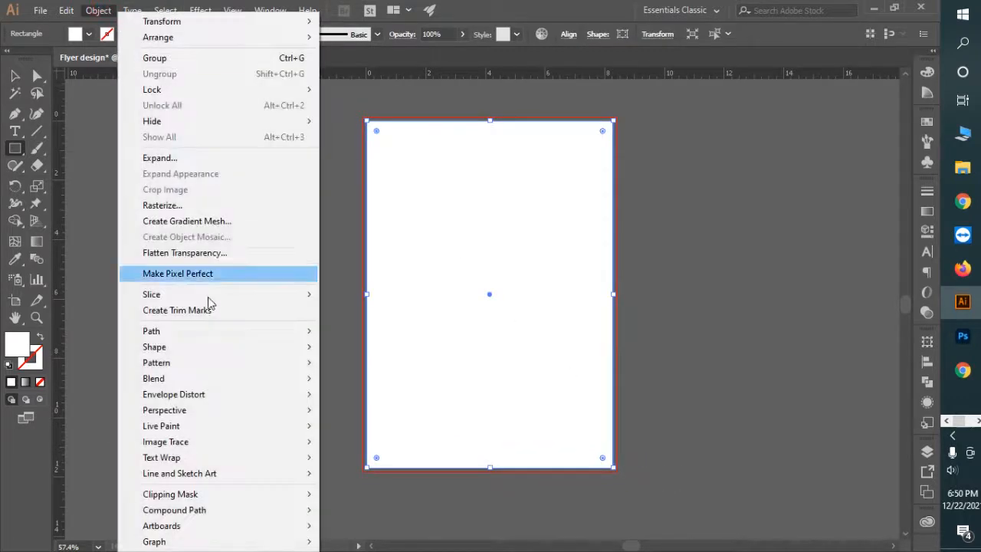
{"action": "mouse_move", "coordinate": [222, 333]}
{"action": "left_click", "coordinate": [418, 385]}
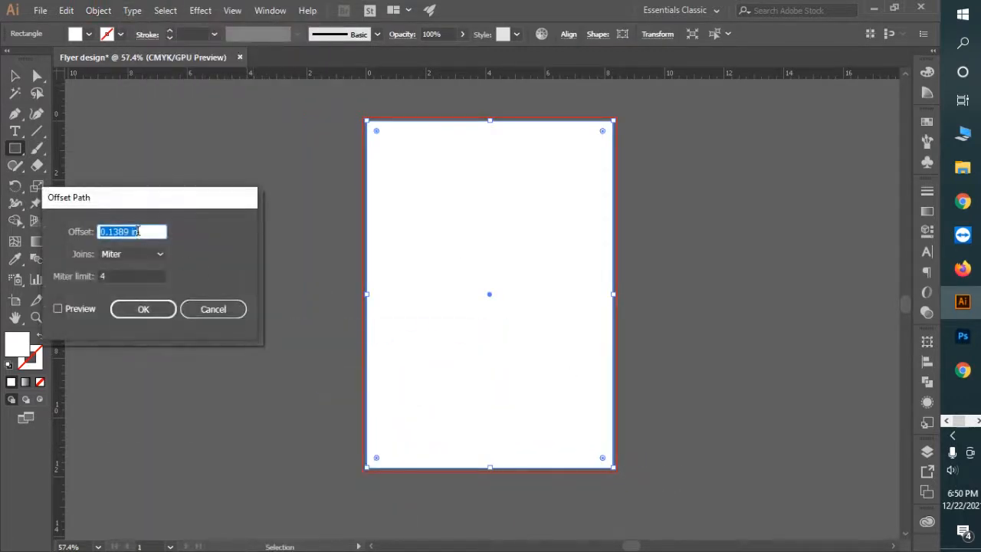
{"action": "type", "text": "-0"}
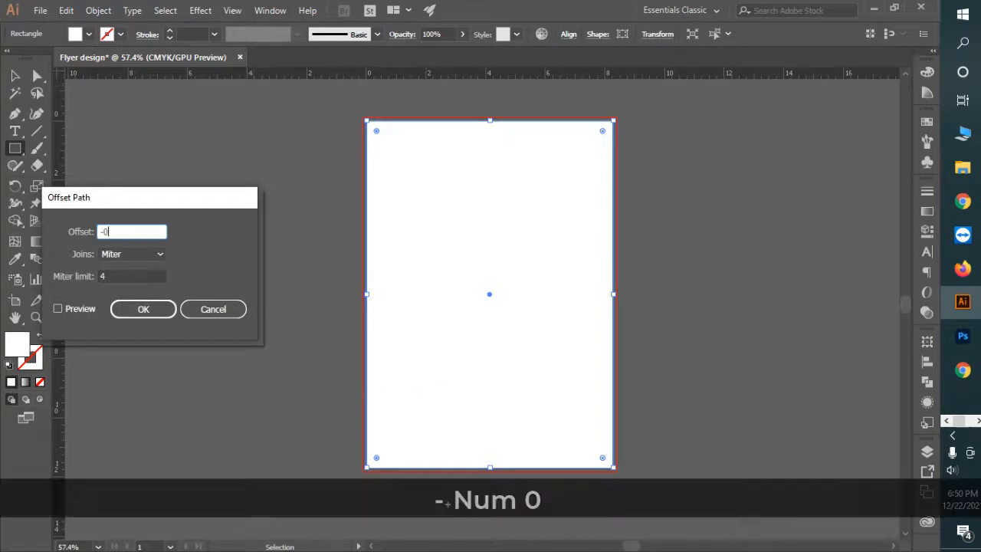
{"action": "type", "text": ".3 in"}
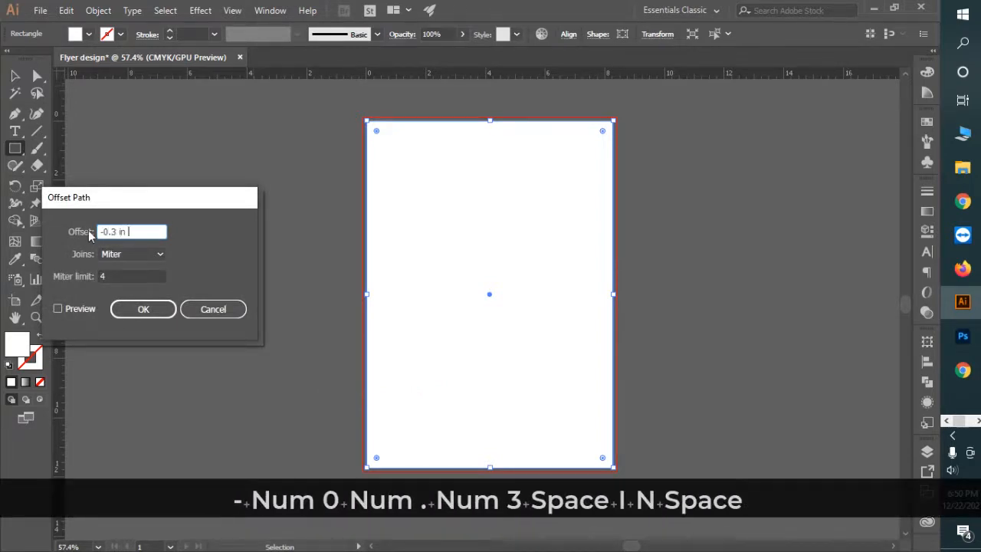
{"action": "left_click", "coordinate": [80, 308]}
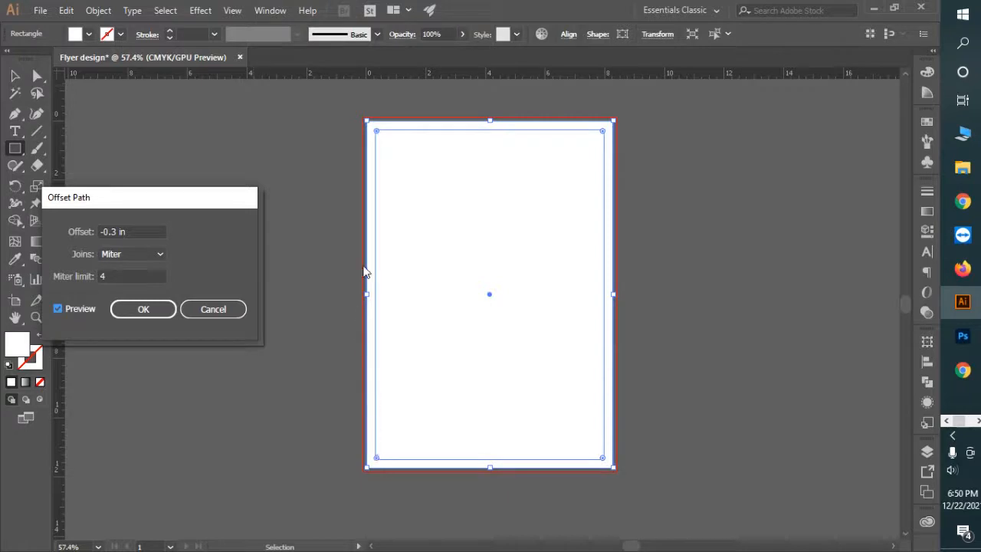
{"action": "left_click", "coordinate": [143, 309]}
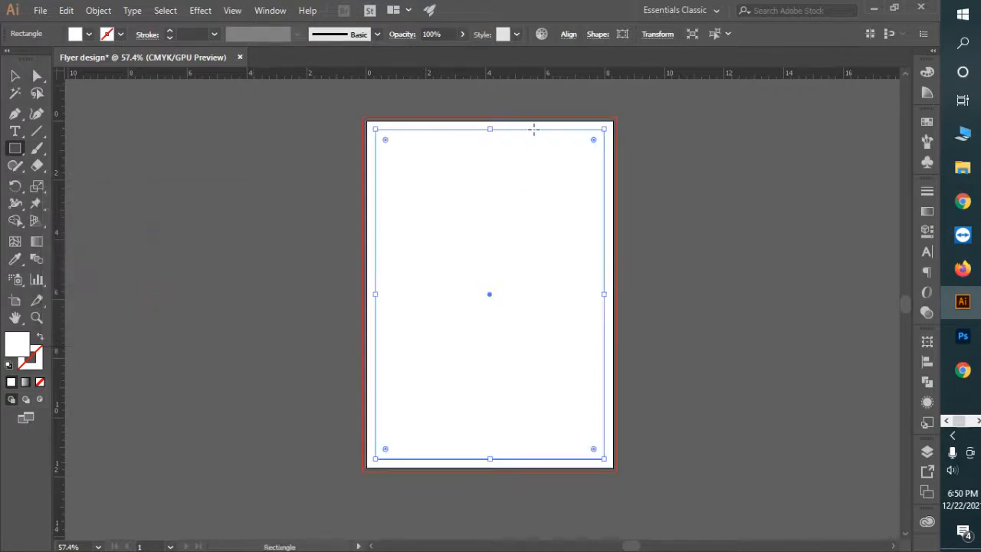
{"action": "right_click", "coordinate": [535, 128]}
{"action": "left_click", "coordinate": [596, 317]}
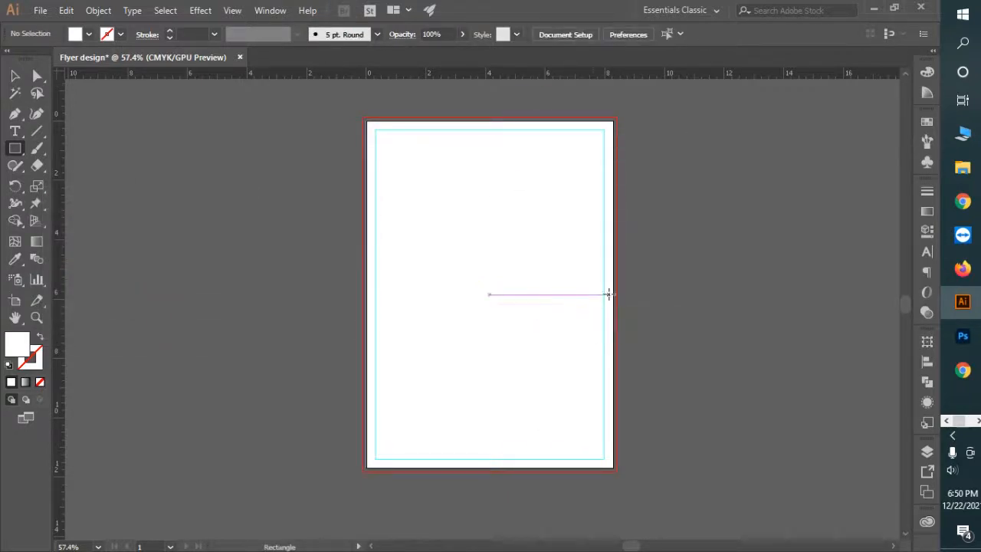
Step: Stretch all four edges of the white rectangle to the bleed and lock it
{"action": "key", "text": "v"}
{"action": "left_click", "coordinate": [498, 209]}
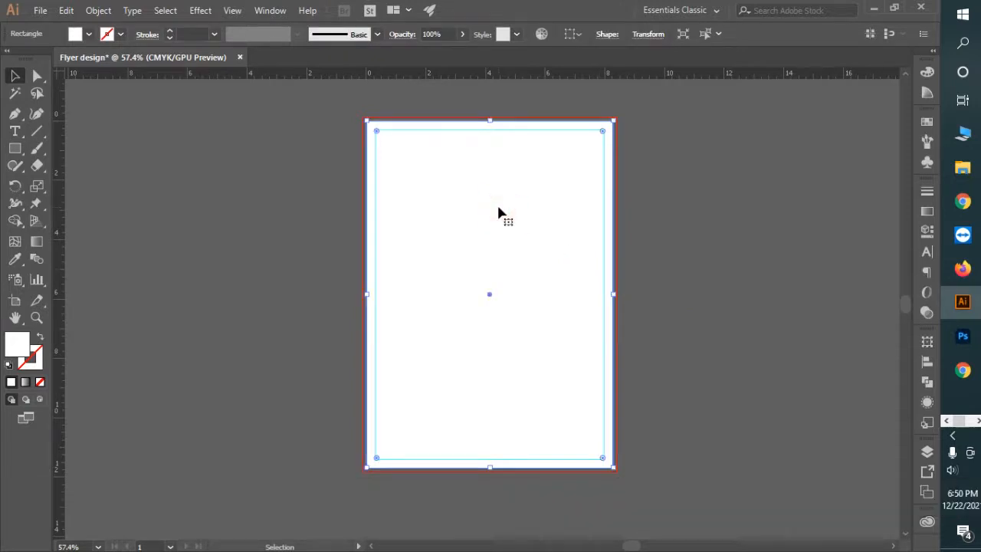
{"action": "left_click_drag", "start_coordinate": [490, 120], "coordinate": [494, 123]}
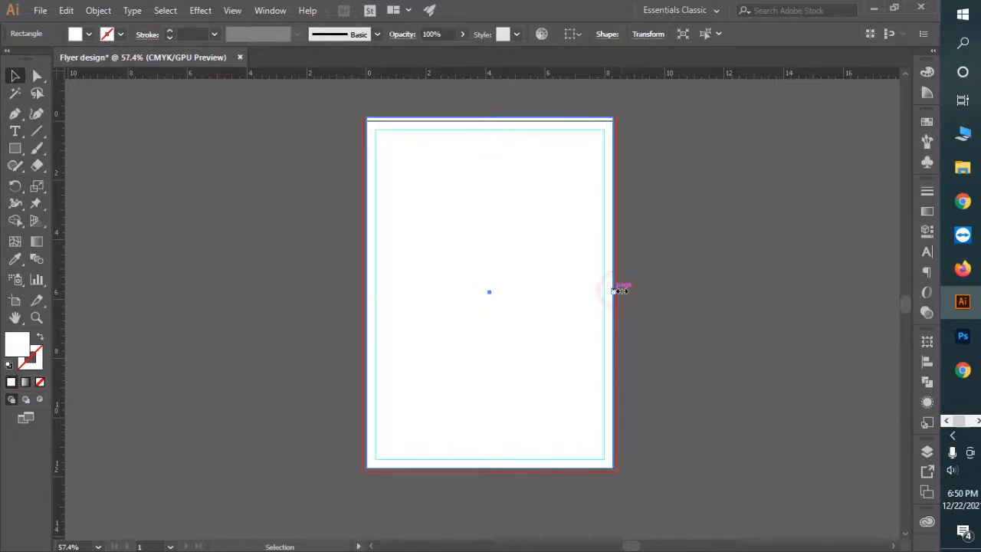
{"action": "left_click_drag", "start_coordinate": [618, 291], "coordinate": [616, 292]}
{"action": "left_click_drag", "start_coordinate": [492, 467], "coordinate": [492, 470]}
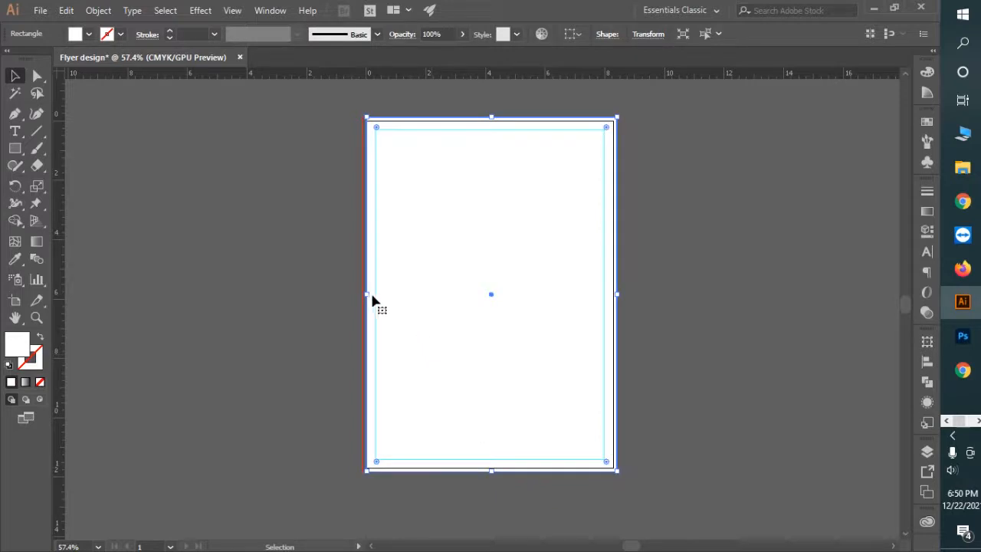
{"action": "left_click_drag", "start_coordinate": [366, 296], "coordinate": [363, 293]}
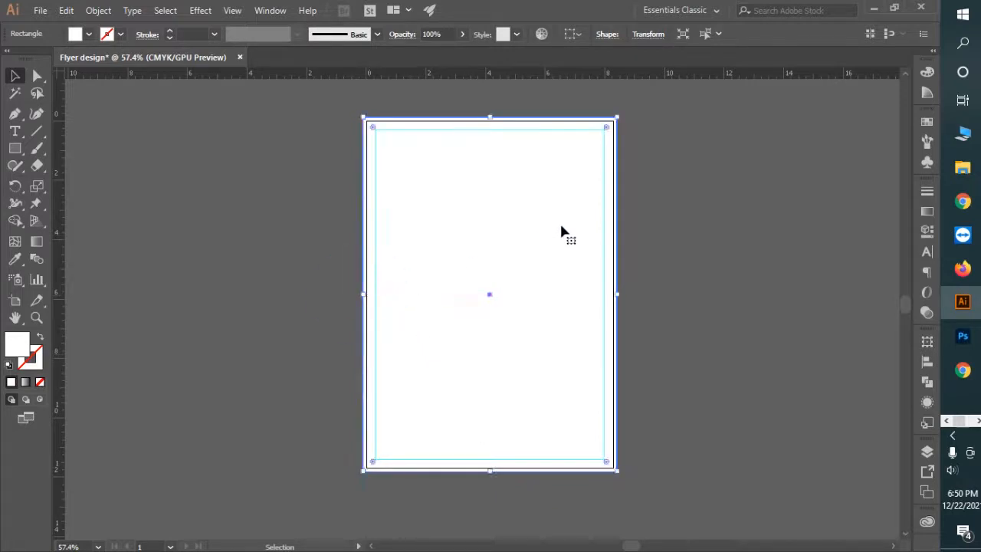
{"action": "key", "text": "ctrl+2"}
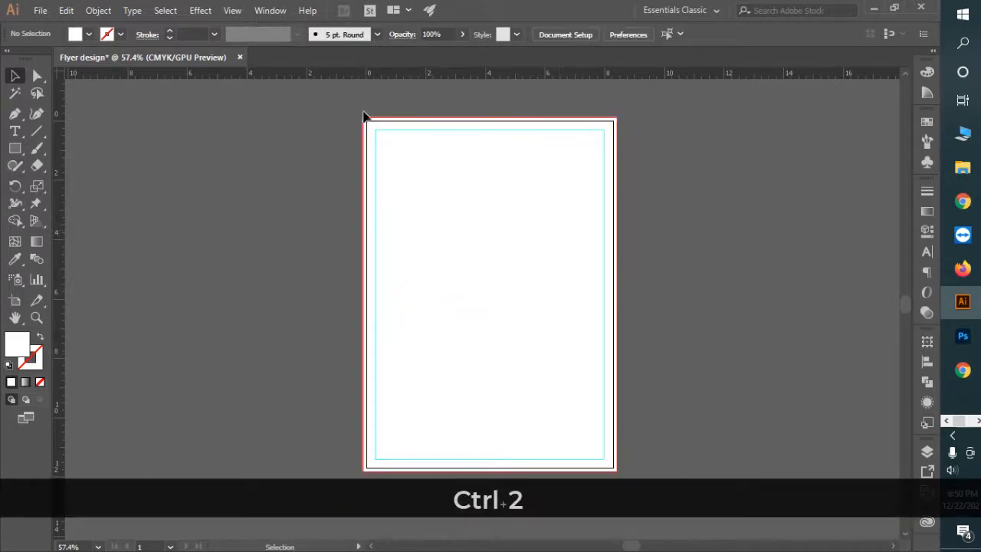
{"action": "left_click_drag", "start_coordinate": [342, 108], "coordinate": [425, 156]}
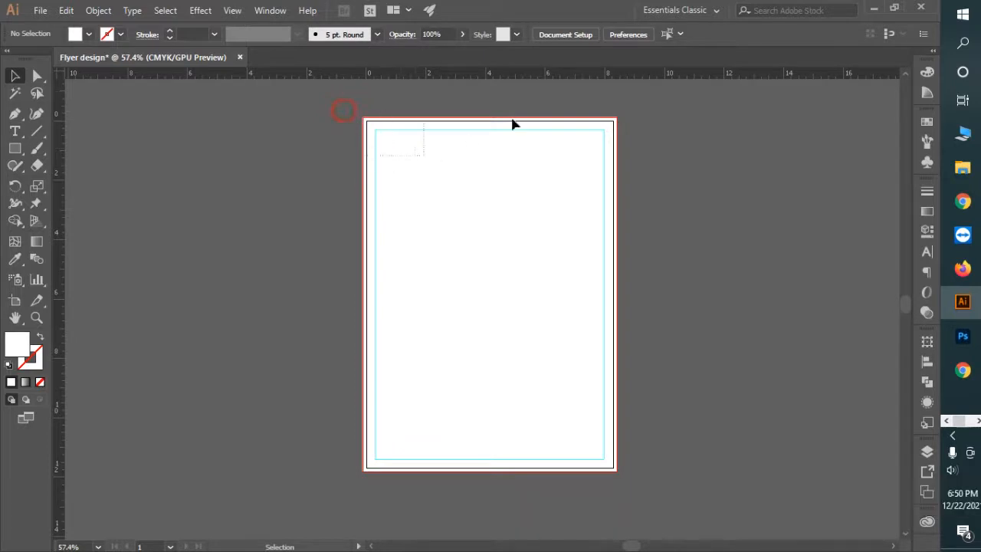
{"action": "left_click_drag", "start_coordinate": [568, 91], "coordinate": [636, 160]}
{"action": "left_click_drag", "start_coordinate": [348, 116], "coordinate": [388, 139]}
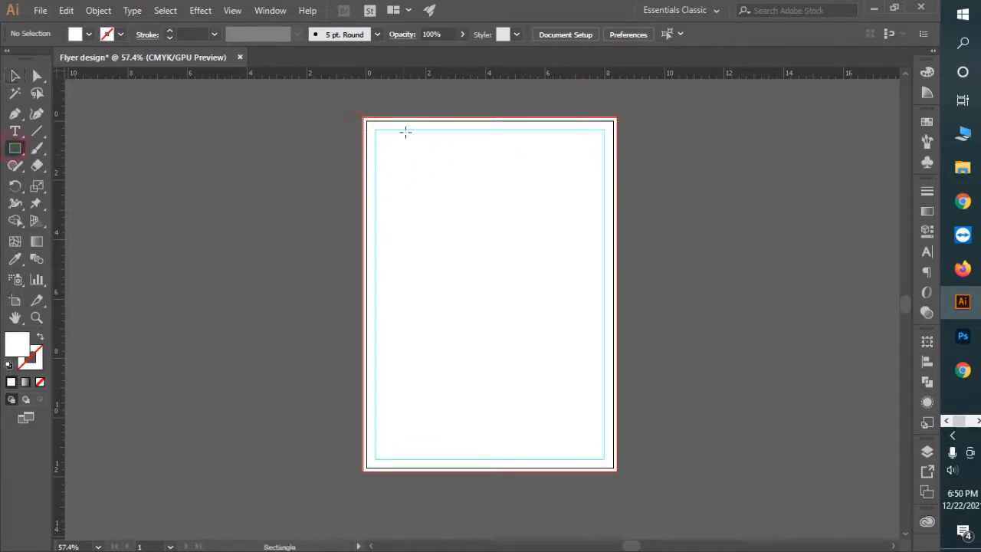
Step: Draw a header rectangle at the top-left corner filled with C74 M65 Y65 K74
{"action": "left_click_drag", "start_coordinate": [363, 117], "coordinate": [459, 163]}
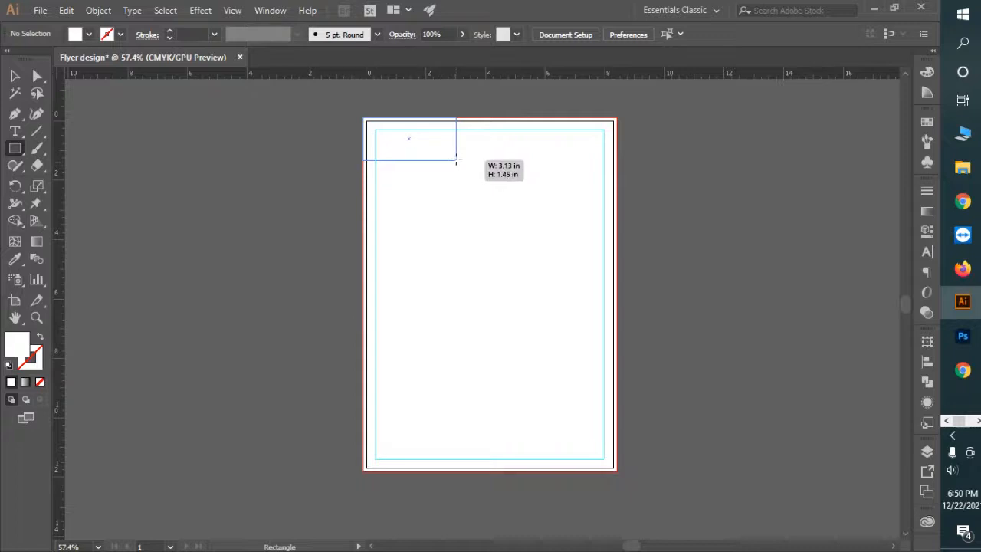
{"action": "left_click_drag", "start_coordinate": [453, 156], "coordinate": [454, 157]}
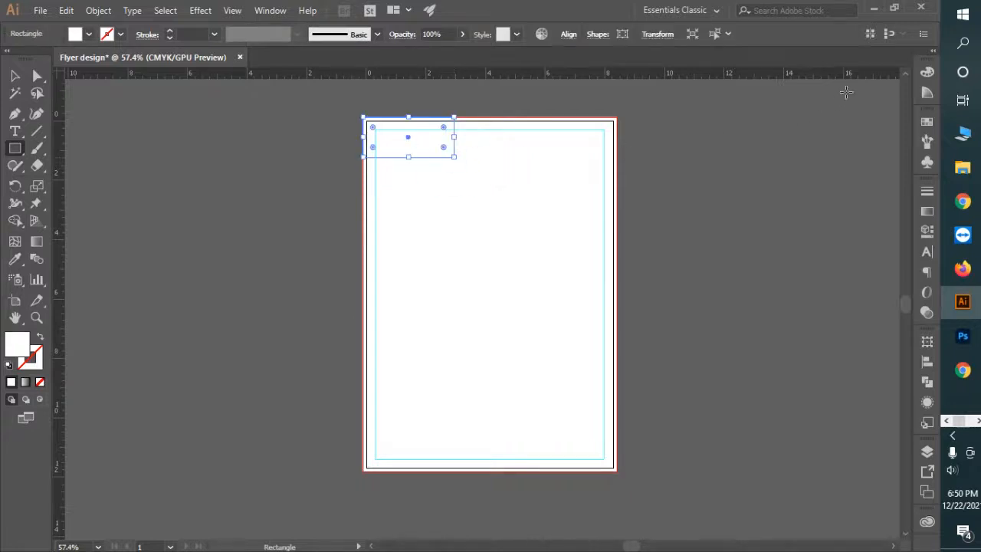
{"action": "left_click", "coordinate": [927, 73]}
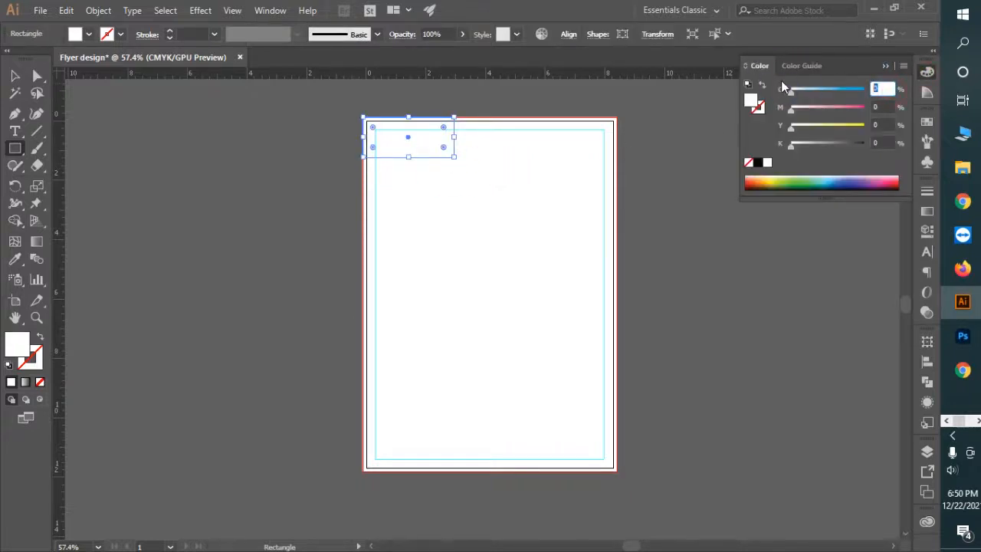
{"action": "type", "text": "74"}
{"action": "key", "text": "Tab"}
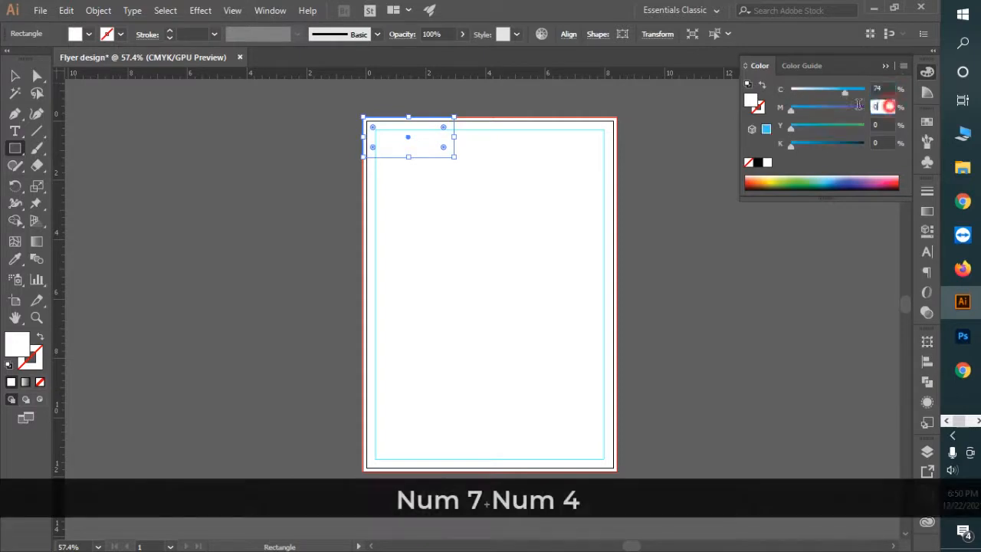
{"action": "type", "text": "65"}
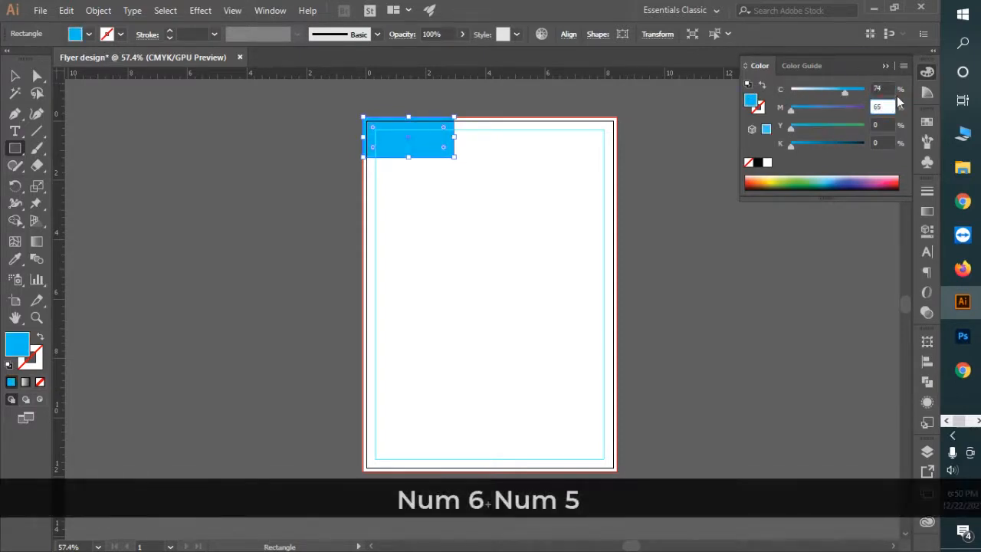
{"action": "left_click", "coordinate": [840, 129]}
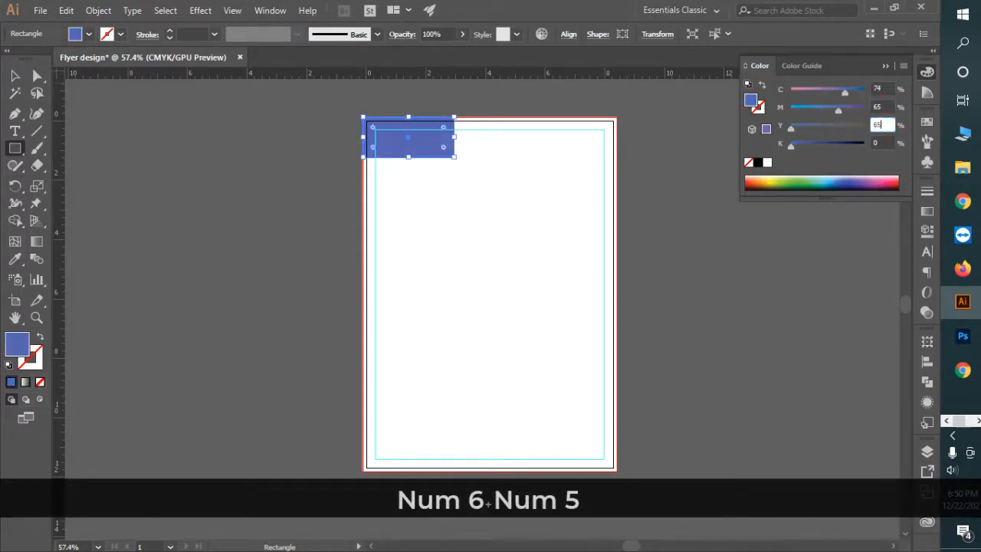
{"action": "type", "text": "74"}
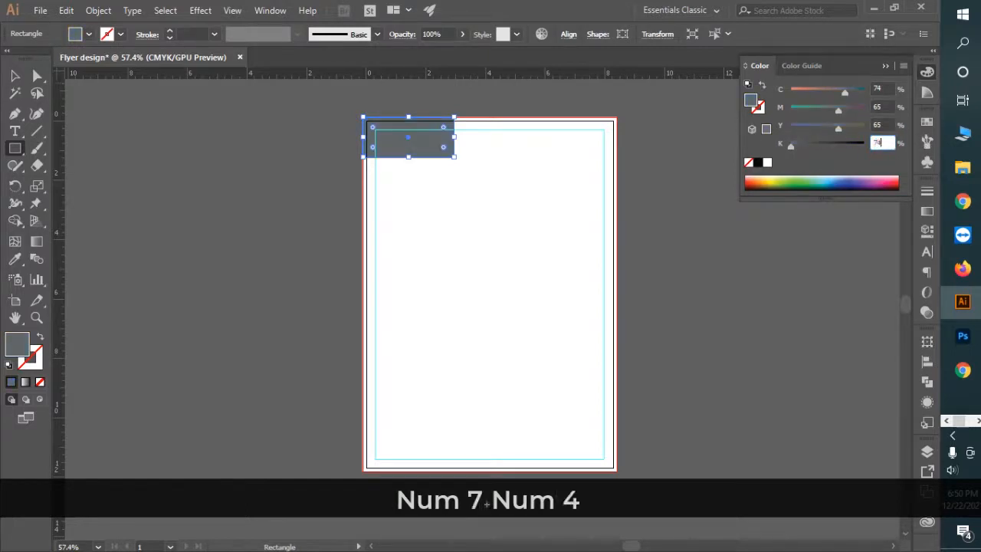
{"action": "key", "text": "Return"}
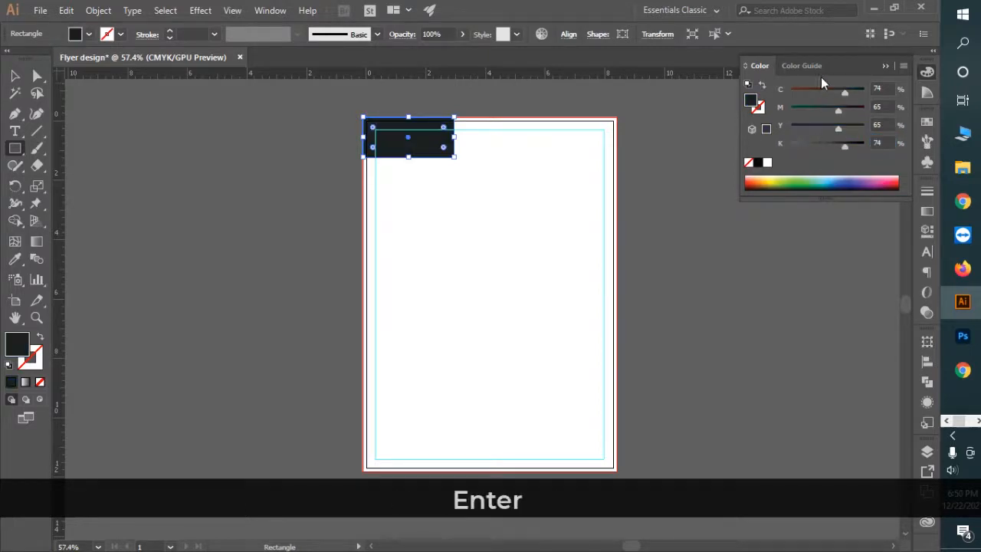
{"action": "left_click", "coordinate": [886, 67]}
Step: Slant the header's right edge by nudging its top-right anchor left, then add placeholder text inside
{"action": "key", "text": "a"}
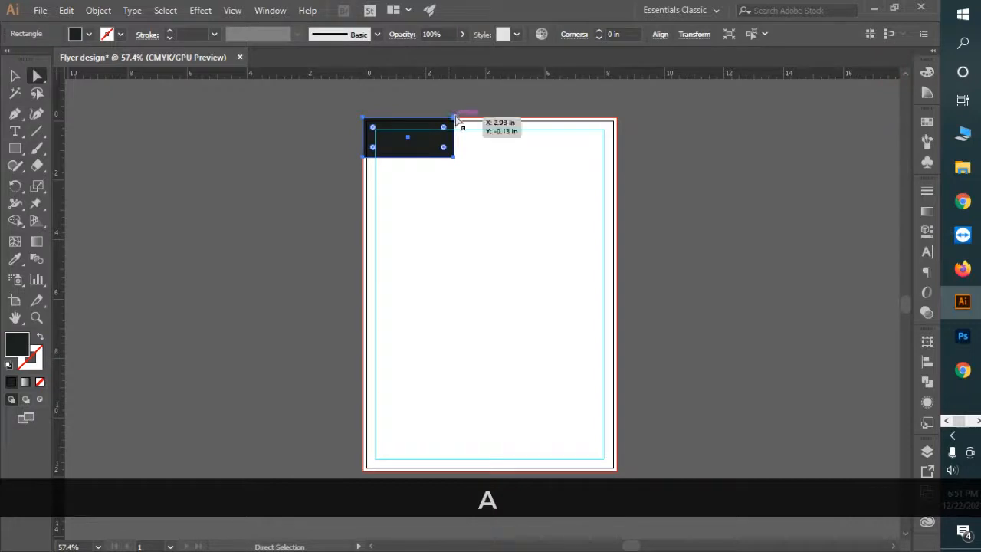
{"action": "left_click", "coordinate": [454, 119]}
{"action": "key", "text": "shift+Left"}
{"action": "key", "text": "shift+Left"}
{"action": "key", "text": "shift+Left"}
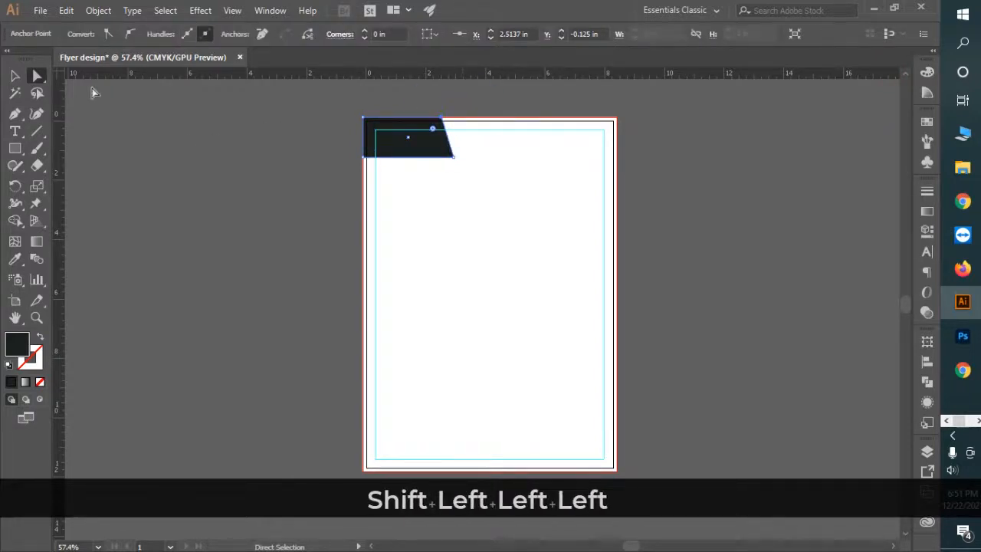
{"action": "left_click", "coordinate": [17, 77]}
{"action": "key", "text": "ctrl+space"}
{"action": "left_click_drag", "start_coordinate": [398, 121], "coordinate": [624, 212]}
{"action": "left_click", "coordinate": [434, 203]}
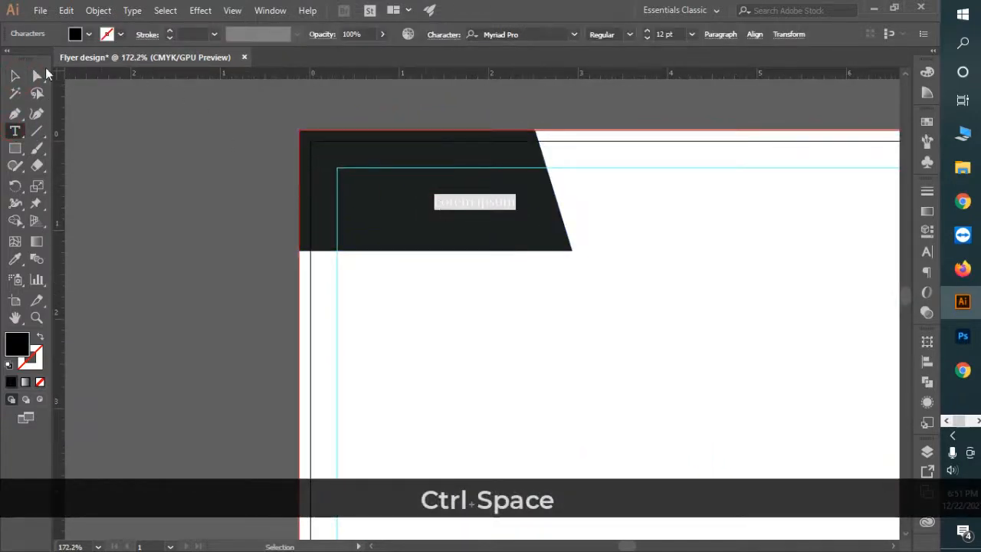
Step: Make the placeholder text white Montserrat Bold at 20 pt
{"action": "left_click", "coordinate": [15, 75]}
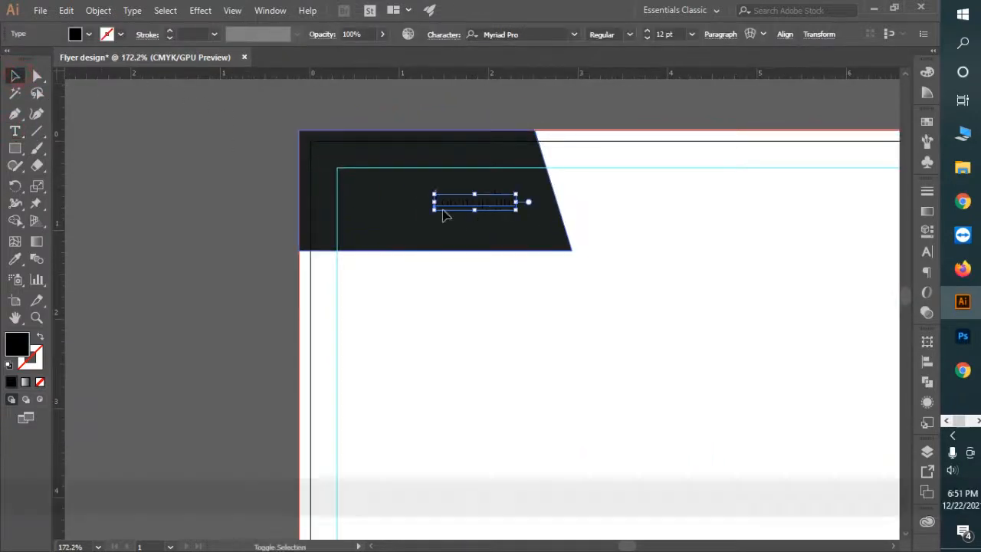
{"action": "left_click_drag", "start_coordinate": [433, 203], "coordinate": [345, 202]}
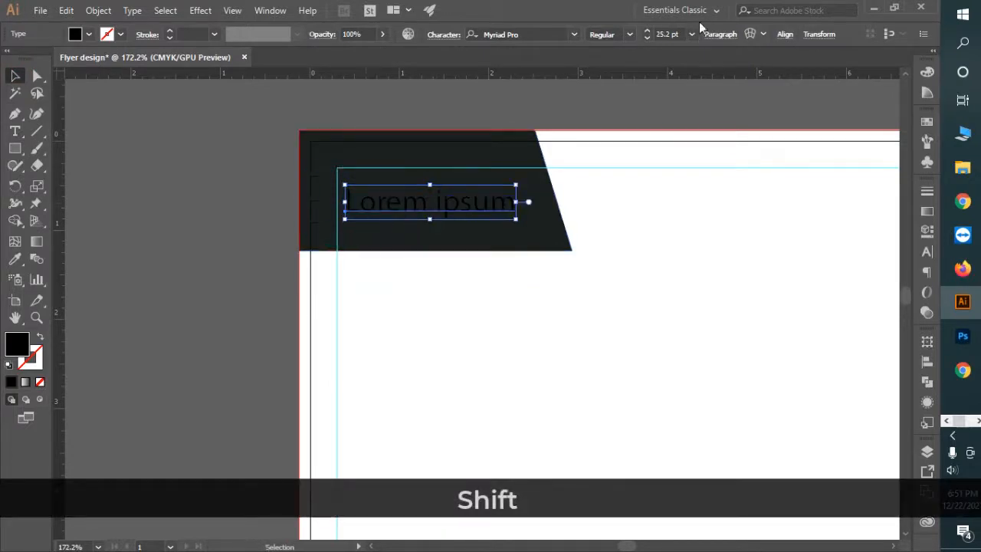
{"action": "type", "text": "20"}
{"action": "key", "text": "Return"}
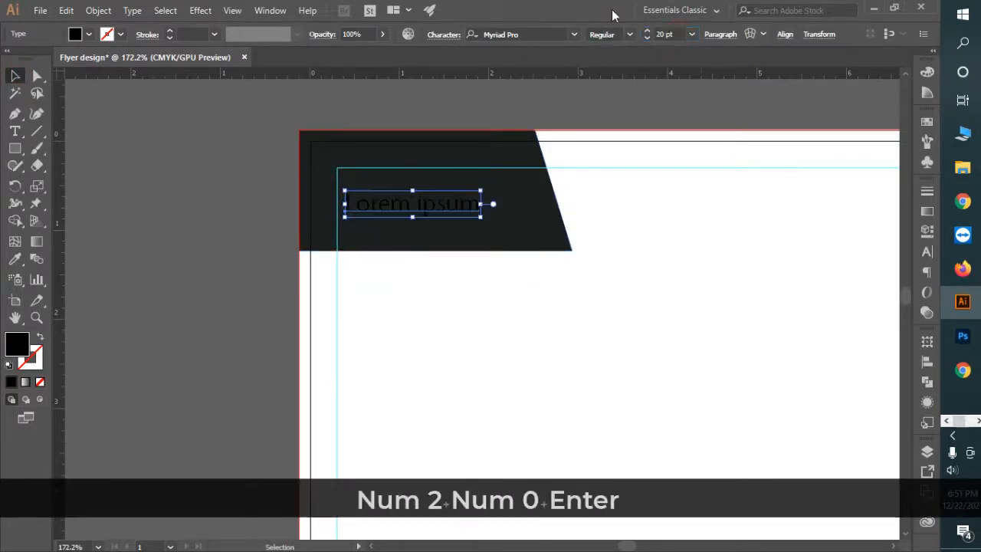
{"action": "left_click", "coordinate": [553, 35]}
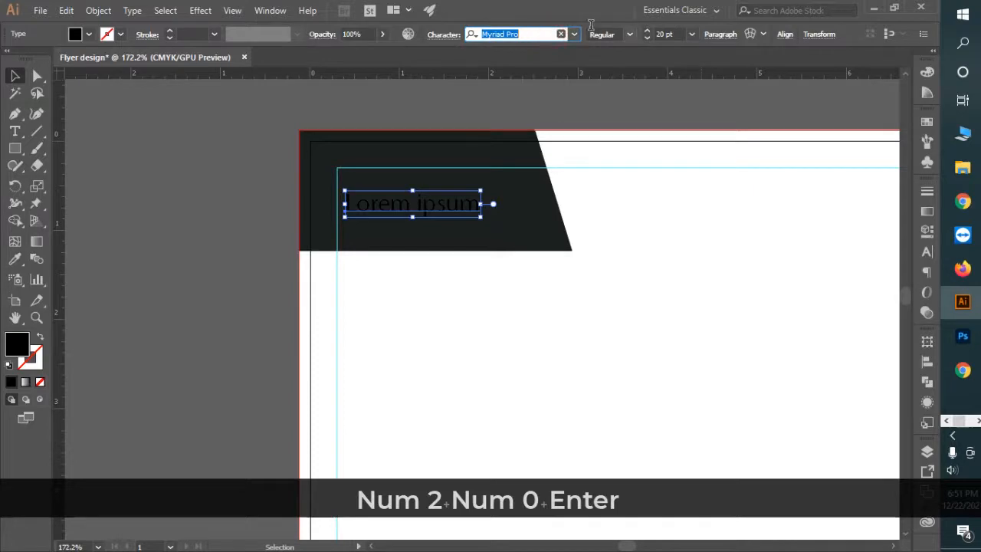
{"action": "type", "text": "mont"}
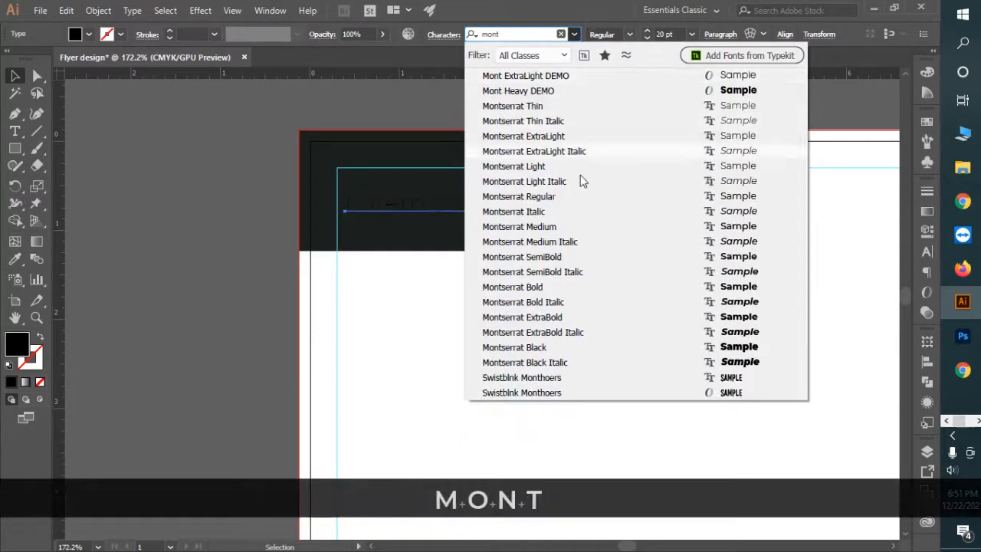
{"action": "left_click", "coordinate": [559, 287]}
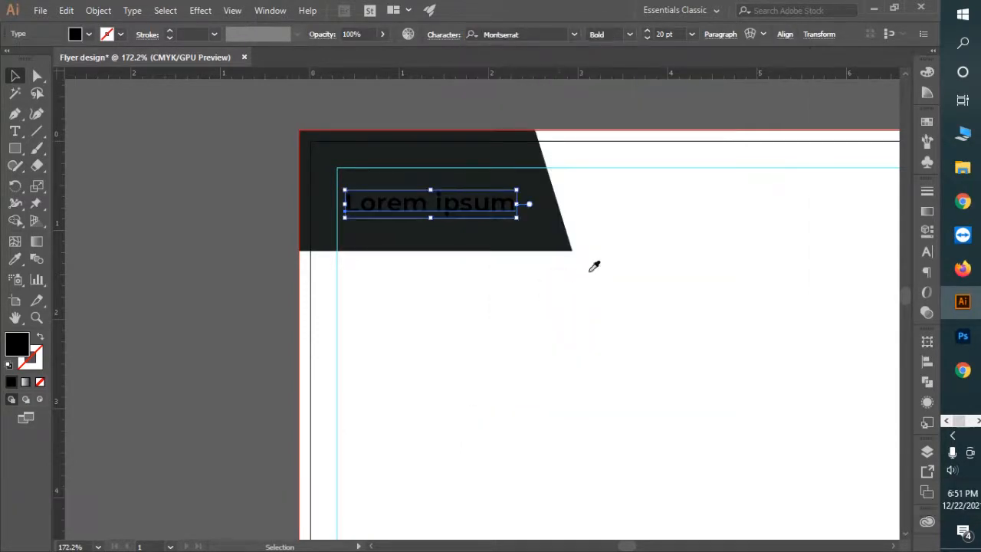
{"action": "left_click", "coordinate": [618, 282]}
Step: Replace the placeholder words with COMPANY in capitals
{"action": "key", "text": "t"}
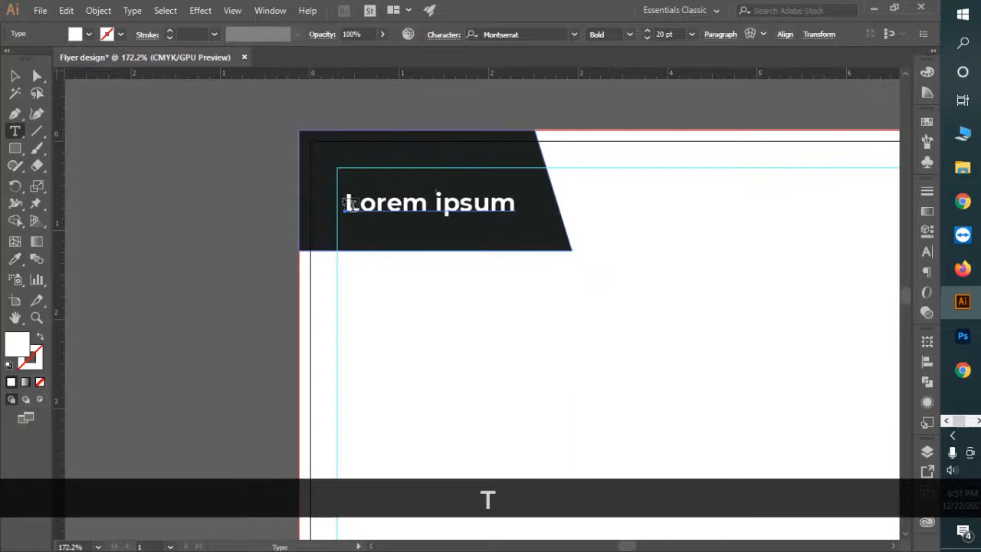
{"action": "left_click_drag", "start_coordinate": [347, 203], "coordinate": [588, 213]}
{"action": "key", "text": "Caps_Lock"}
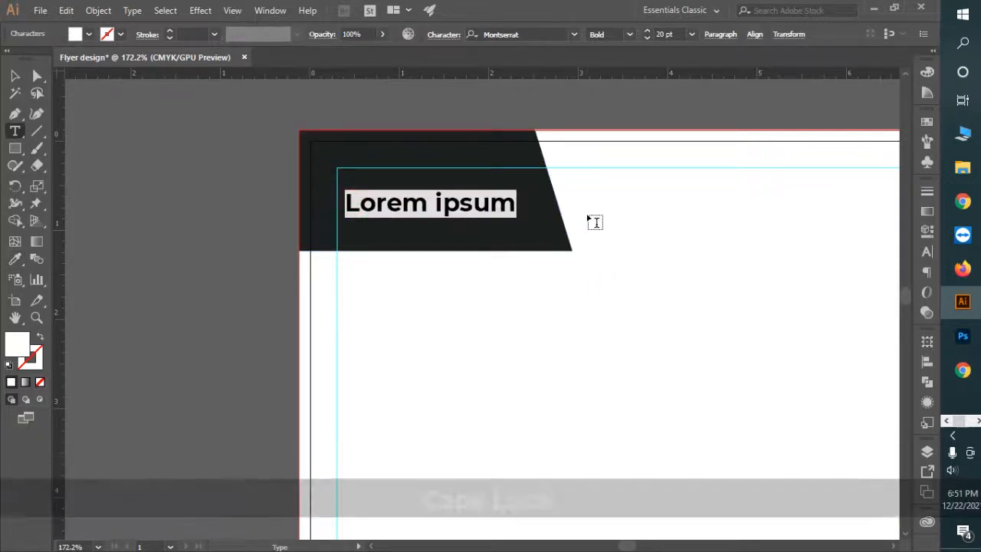
{"action": "type", "text": "COMPAN"}
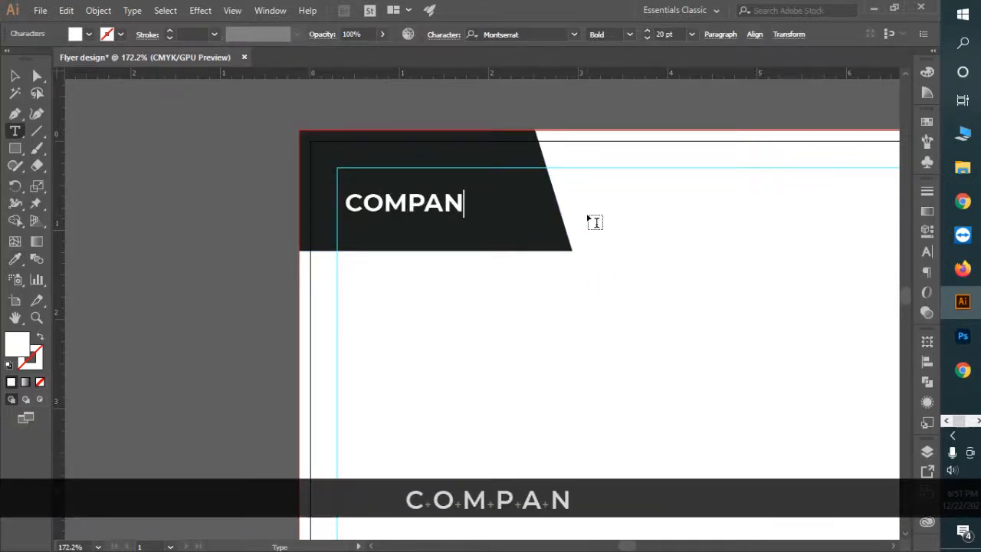
{"action": "type", "text": "Y"}
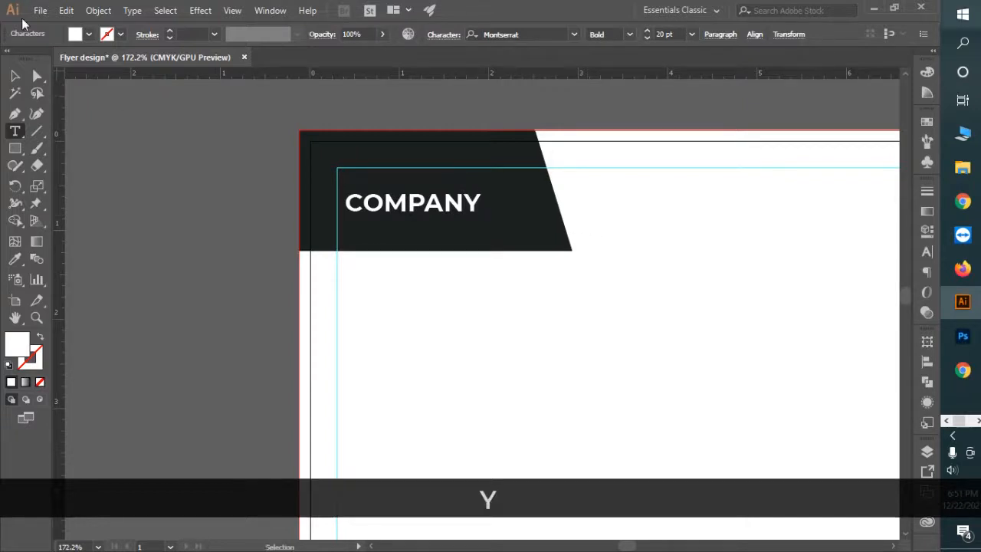
{"action": "left_click", "coordinate": [14, 75]}
Step: Copy the title below and retype it as TAGLINE GOES HERE in 9.8 pt Montserrat Regular
{"action": "left_click_drag", "start_coordinate": [466, 216], "coordinate": [363, 226]}
{"action": "key", "text": "t"}
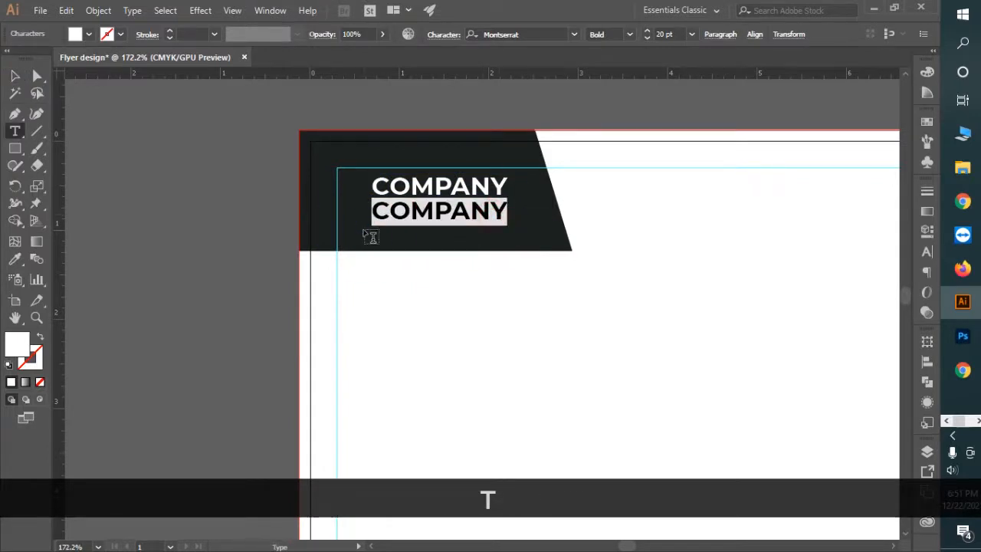
{"action": "type", "text": "TAGLINE "}
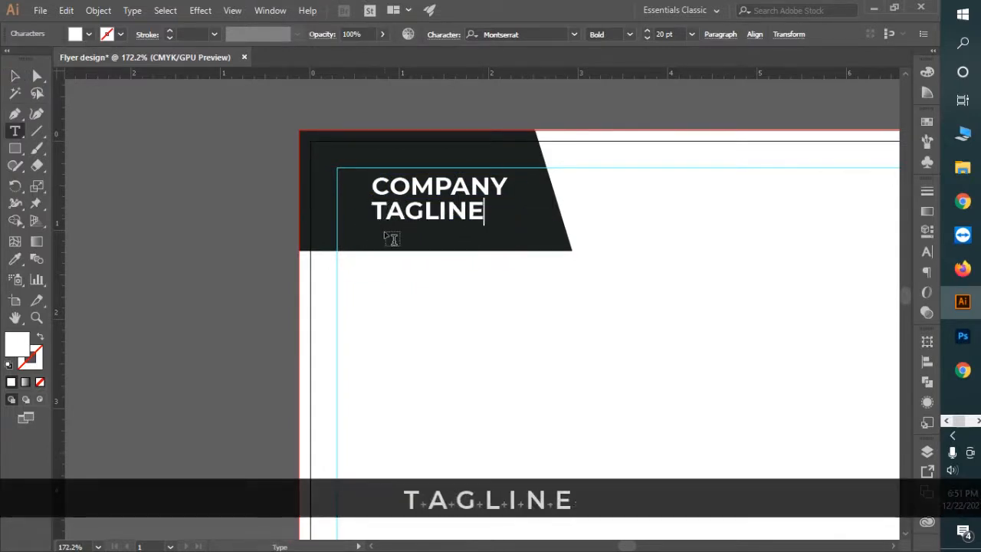
{"action": "type", "text": "GOES HERE"}
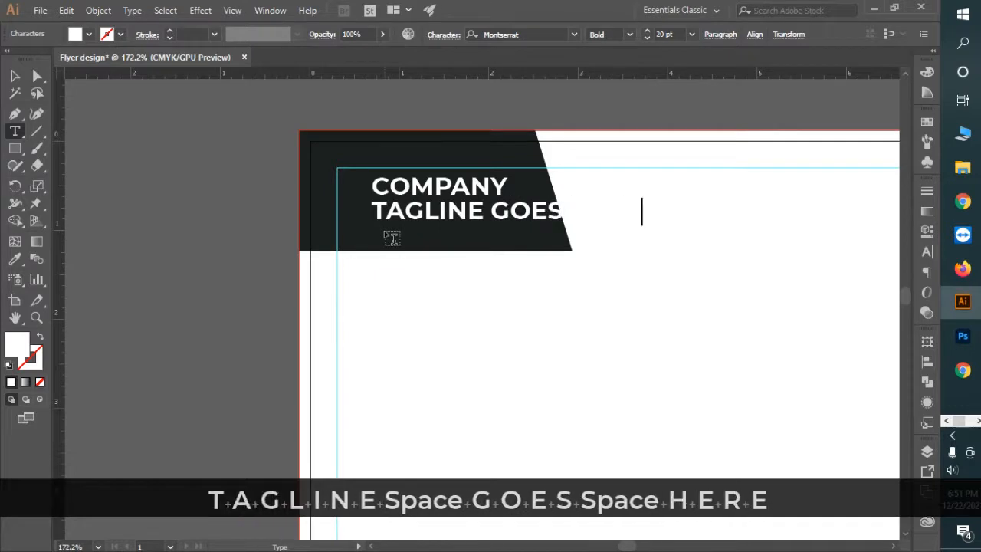
{"action": "key", "text": "Escape"}
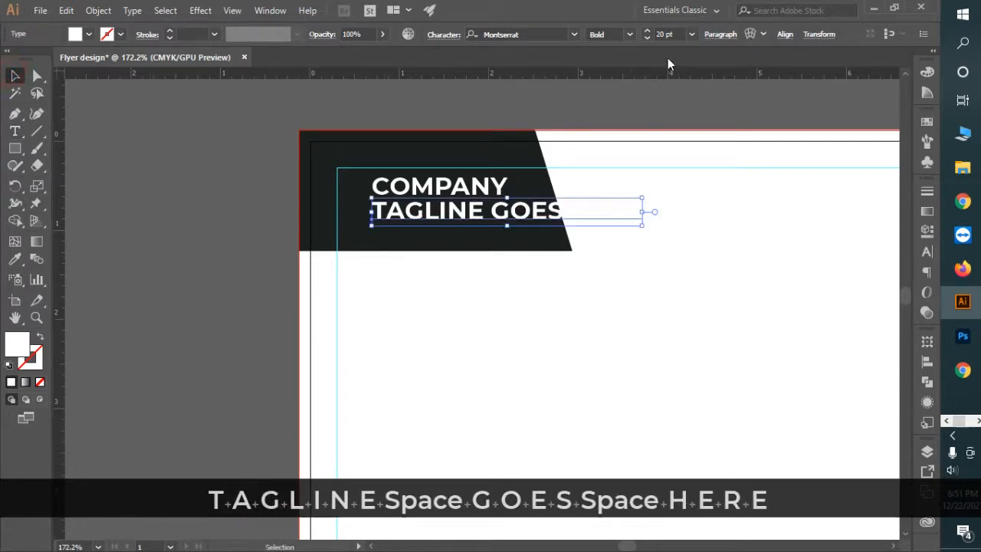
{"action": "type", "text": "9.8"}
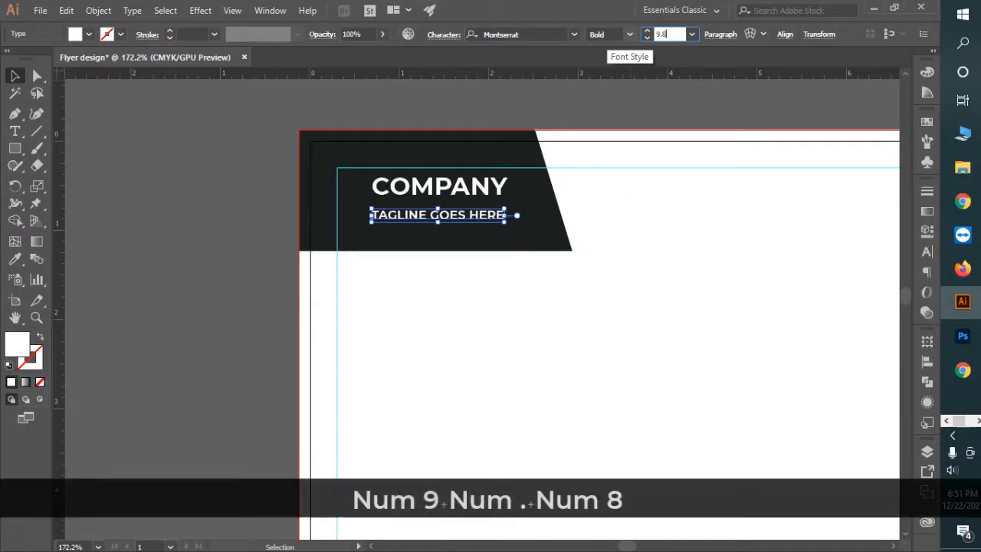
{"action": "key", "text": "Return"}
{"action": "left_click", "coordinate": [630, 34]}
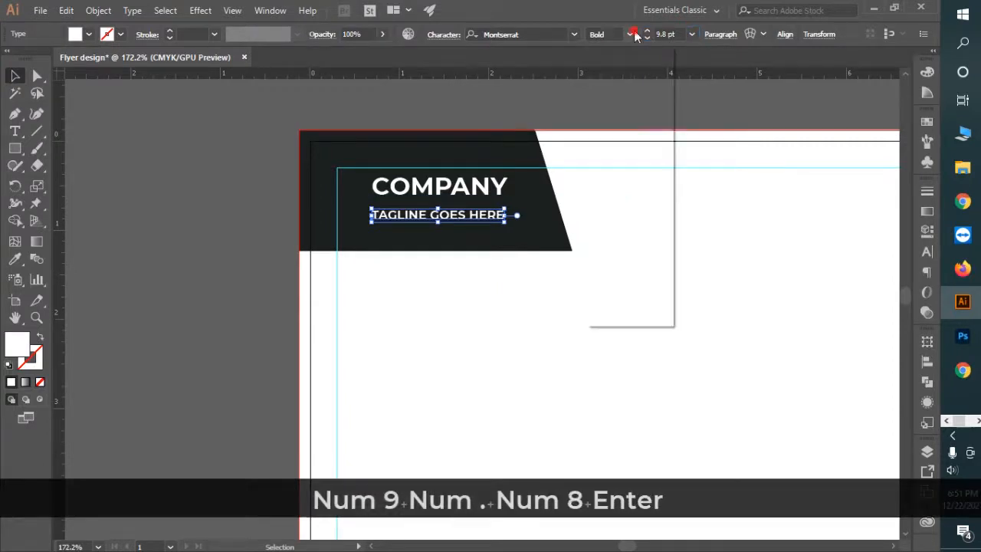
{"action": "left_click", "coordinate": [635, 143]}
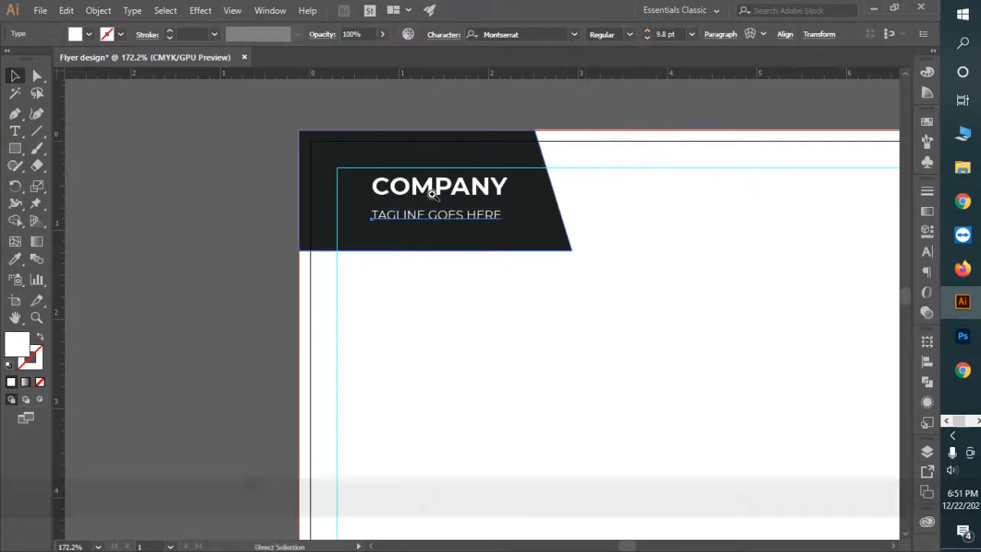
Step: Nudge the tagline up under COMPANY and move both lines rightward together
{"action": "left_click_drag", "start_coordinate": [431, 189], "coordinate": [645, 274]}
{"action": "left_click_drag", "start_coordinate": [569, 254], "coordinate": [574, 232]}
{"action": "left_click_drag", "start_coordinate": [643, 306], "coordinate": [485, 265]}
{"action": "double_click", "coordinate": [563, 252], "text": "shift"}
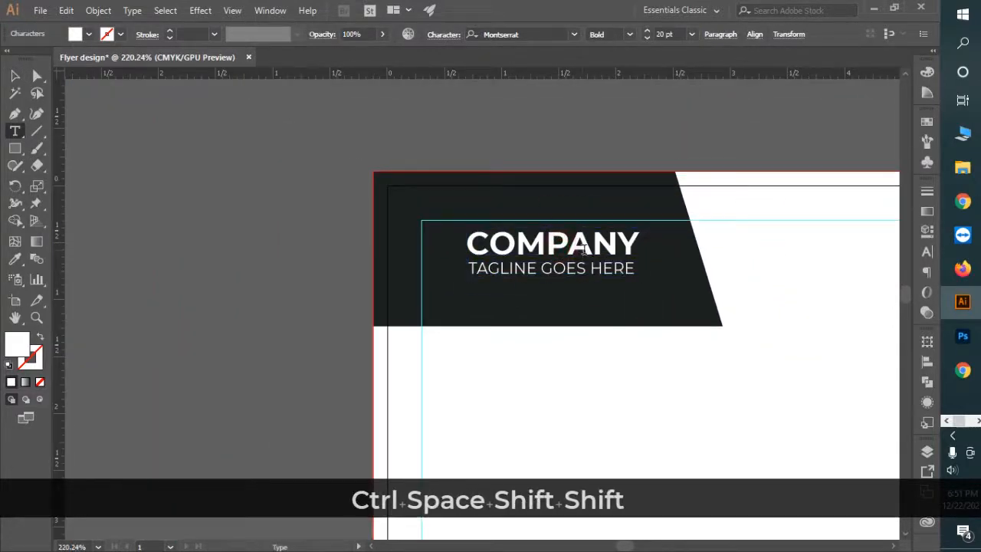
{"action": "left_click", "coordinate": [15, 76]}
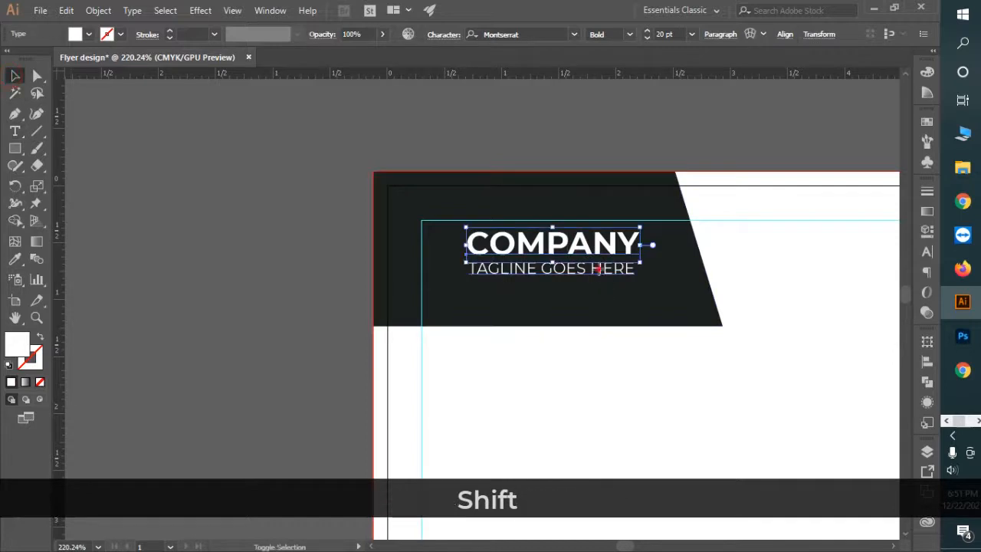
{"action": "left_click_drag", "start_coordinate": [598, 268], "coordinate": [619, 268]}
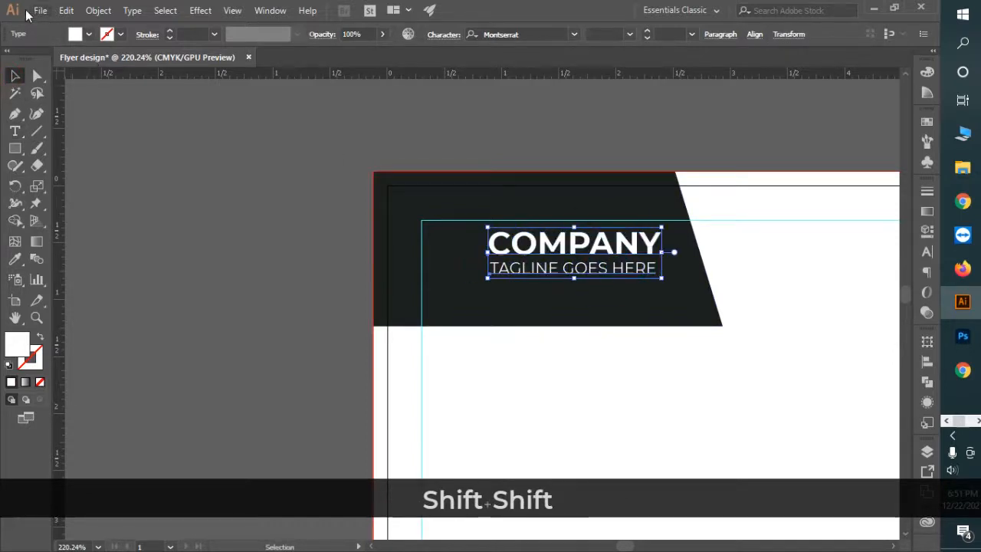
{"action": "left_click", "coordinate": [34, 11]}
{"action": "left_click", "coordinate": [69, 60]}
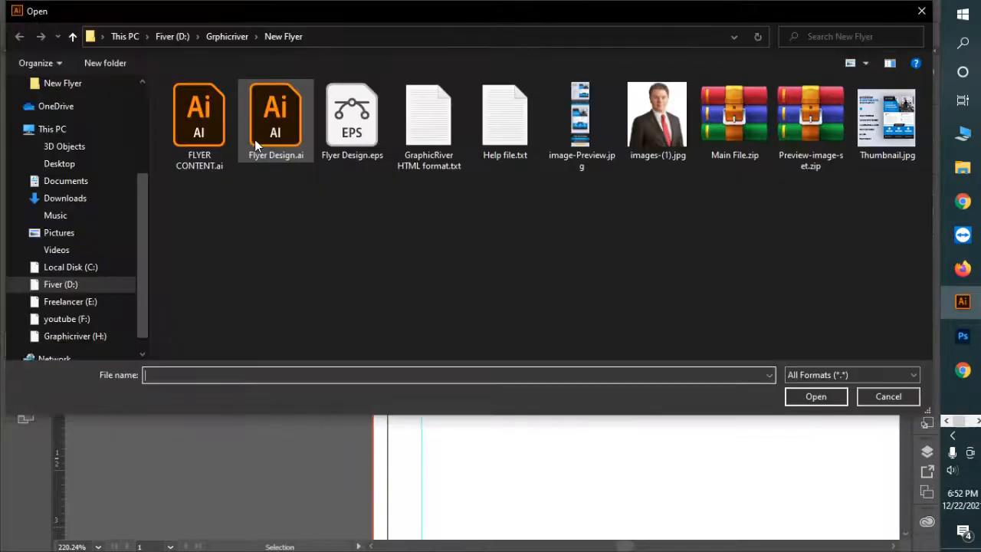
Step: Bring the briefcase icon from FLYER CONTENT.ai into the flyer header and scale it down
{"action": "left_click", "coordinate": [218, 134]}
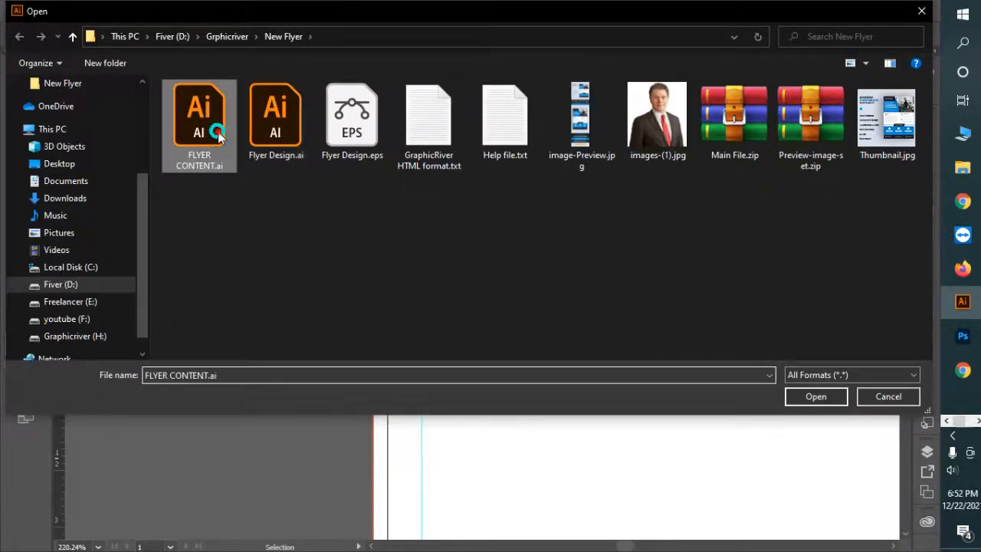
{"action": "double_click", "coordinate": [217, 134]}
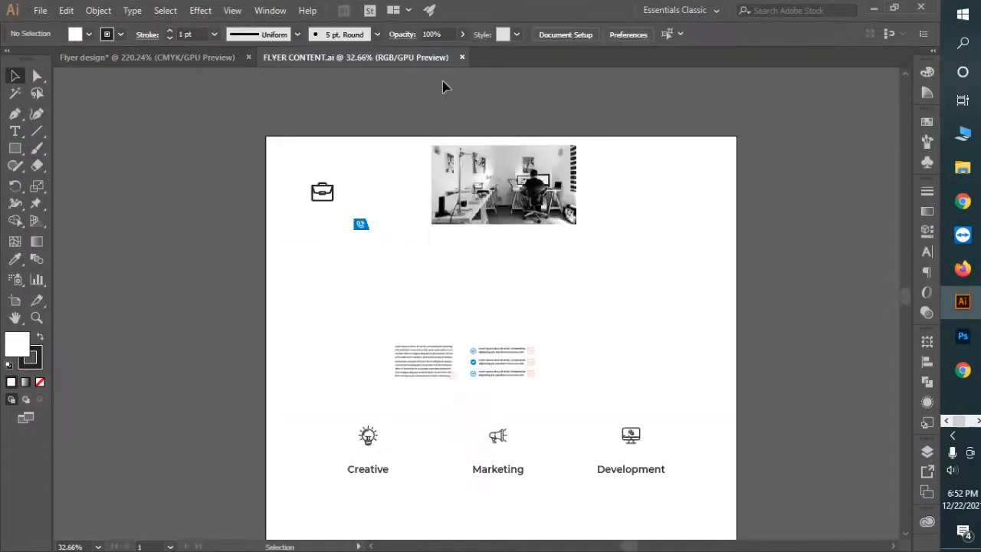
{"action": "left_click_drag", "start_coordinate": [328, 201], "coordinate": [263, 127]}
{"action": "left_click_drag", "start_coordinate": [460, 283], "coordinate": [460, 280]}
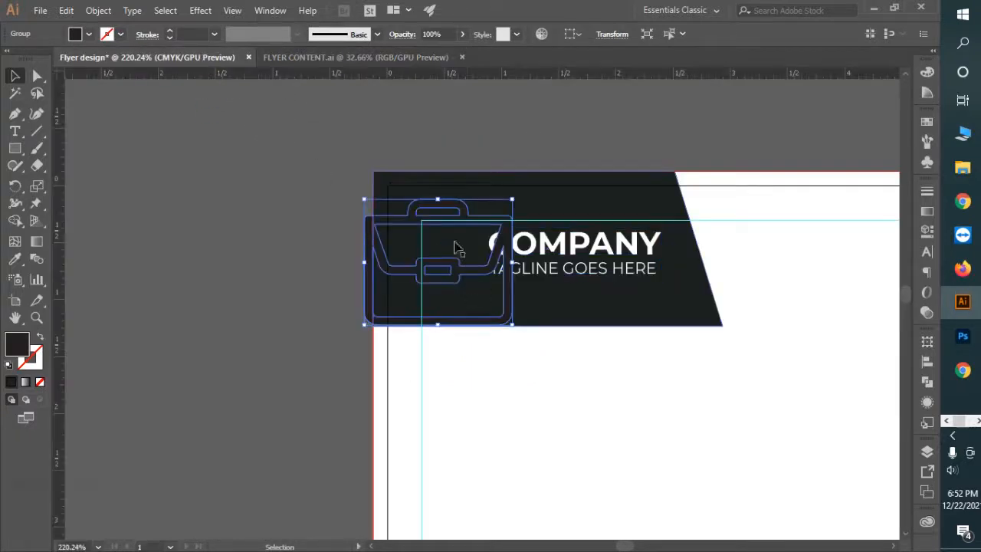
{"action": "left_click_drag", "start_coordinate": [439, 200], "coordinate": [528, 319]}
Step: Shift the title text right and fit the briefcase beside it, aligned to the top guide
{"action": "left_click", "coordinate": [625, 282]}
{"action": "left_click_drag", "start_coordinate": [625, 283], "coordinate": [645, 282]}
{"action": "left_click", "coordinate": [453, 345]}
{"action": "double_click", "coordinate": [453, 345]}
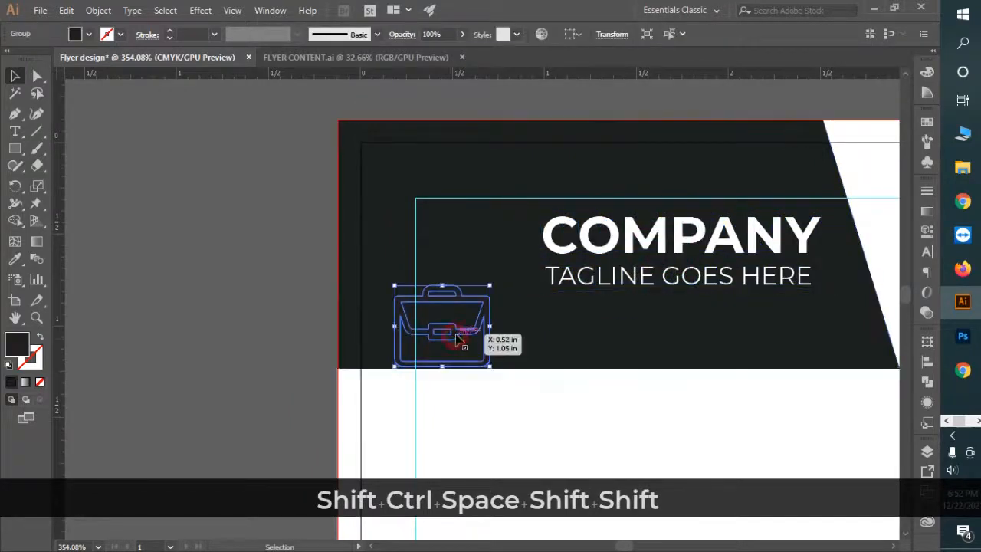
{"action": "left_click", "coordinate": [264, 274]}
{"action": "double_click", "coordinate": [264, 273]}
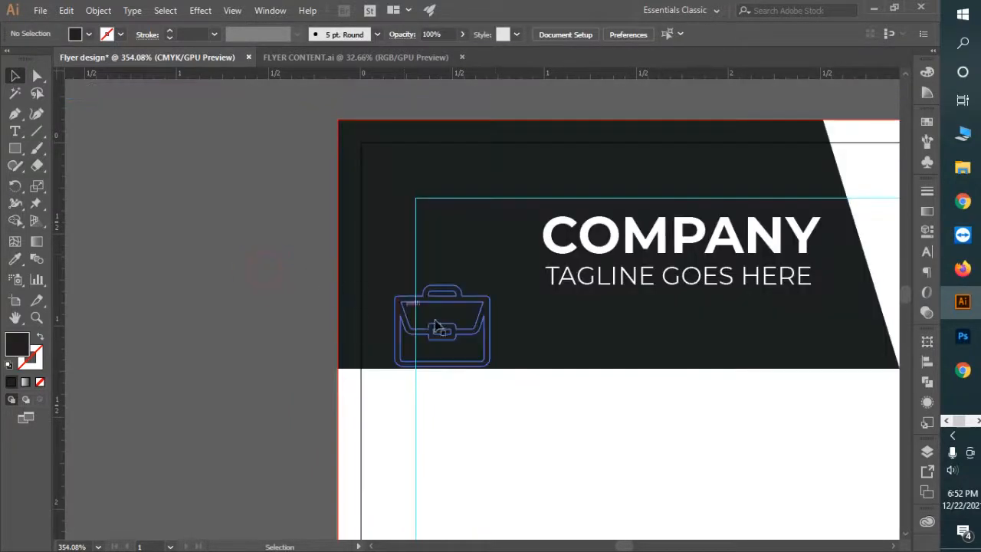
{"action": "left_click_drag", "start_coordinate": [443, 328], "coordinate": [644, 350]}
{"action": "key", "text": "ctrl+space"}
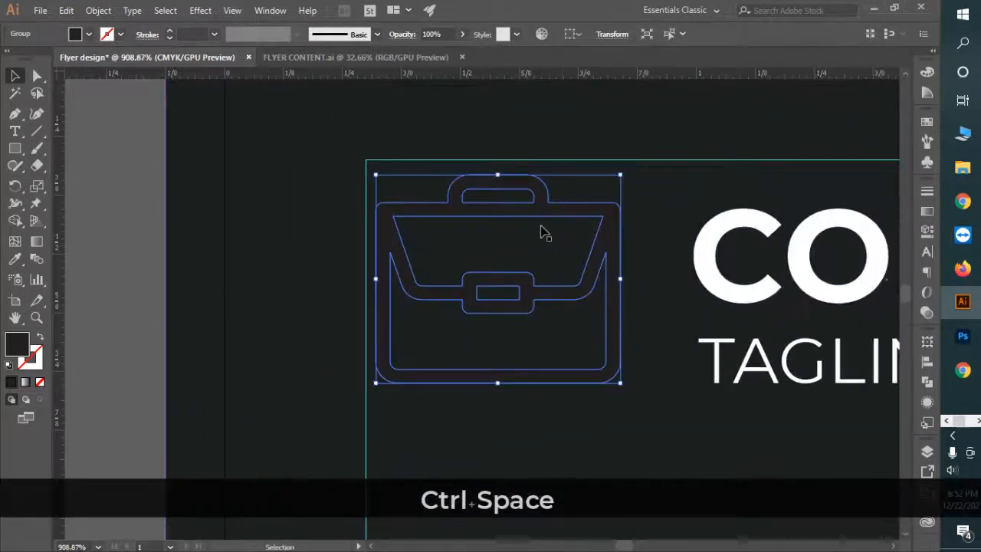
{"action": "left_click_drag", "start_coordinate": [535, 214], "coordinate": [532, 200]}
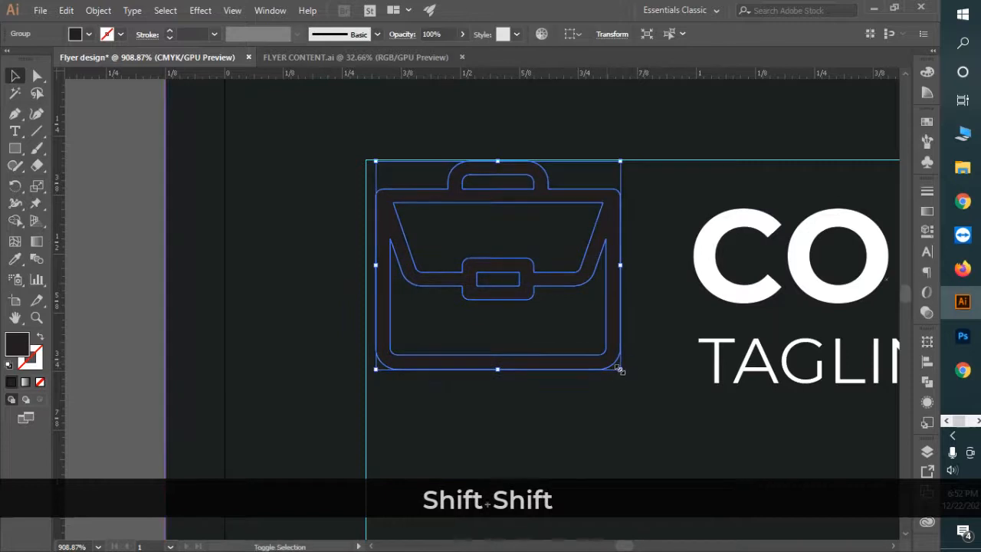
{"action": "left_click_drag", "start_coordinate": [614, 370], "coordinate": [600, 355]}
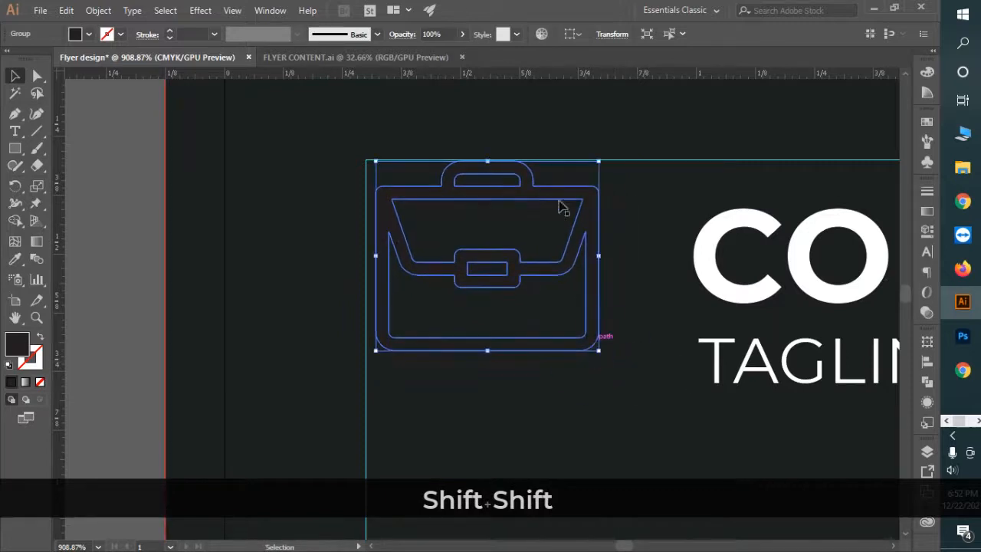
{"action": "left_click_drag", "start_coordinate": [560, 197], "coordinate": [225, 222]}
Step: Raise the COMPANY title block and sample white onto the briefcase icon with the Eyedropper
{"action": "key", "text": "space"}
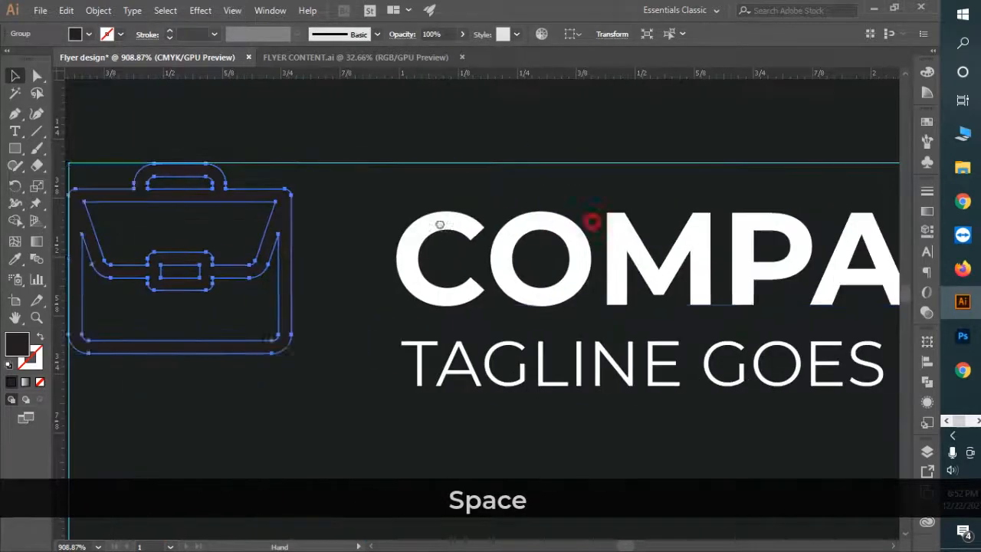
{"action": "left_click", "coordinate": [559, 350]}
{"action": "left_click_drag", "start_coordinate": [555, 280], "coordinate": [558, 243]}
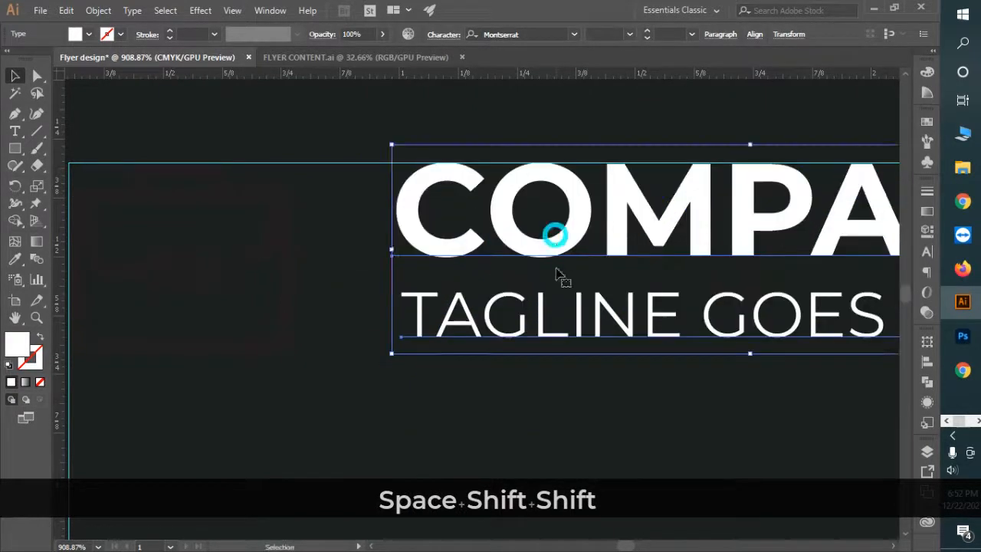
{"action": "key", "text": "space"}
{"action": "left_click", "coordinate": [443, 302], "text": "ctrl"}
{"action": "left_click", "coordinate": [405, 272]}
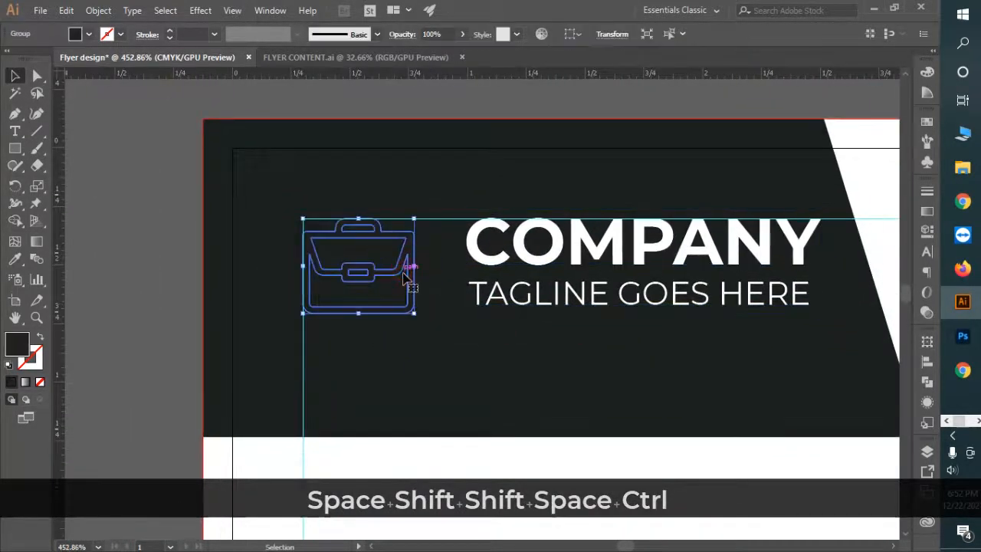
{"action": "key", "text": "i"}
{"action": "key", "text": "i"}
{"action": "left_click", "coordinate": [526, 463]}
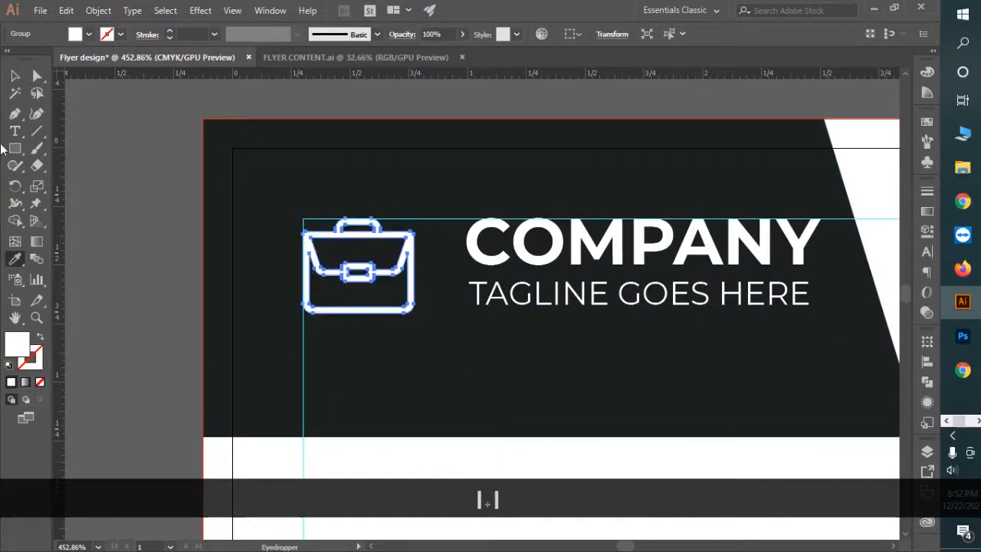
{"action": "key", "text": "ctrl+space"}
Step: Shrink the briefcase icon from its corner handle
{"action": "left_click", "coordinate": [443, 292], "text": "ctrl"}
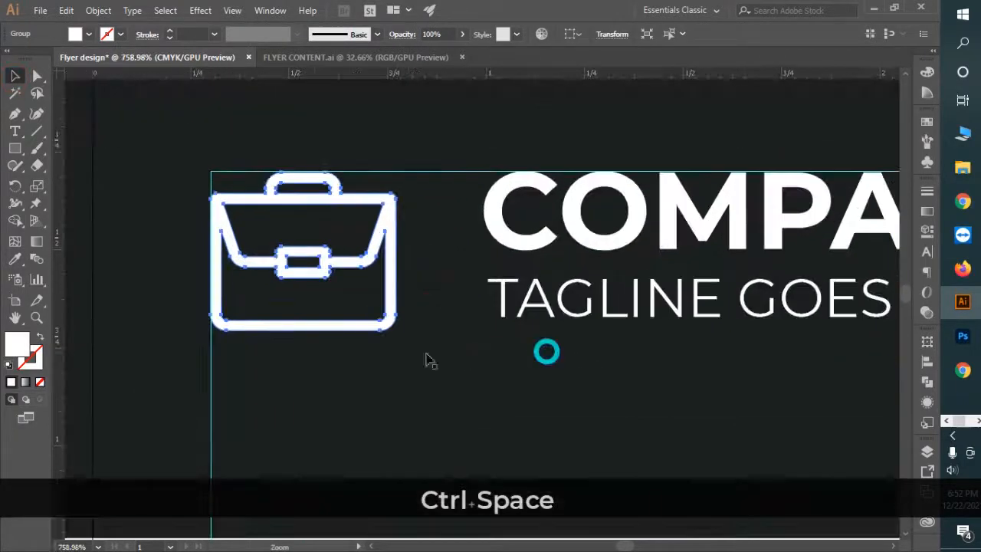
{"action": "left_click_drag", "start_coordinate": [396, 331], "coordinate": [380, 317]}
{"action": "key", "text": "ctrl+space"}
{"action": "left_click_drag", "start_coordinate": [676, 369], "coordinate": [491, 325]}
{"action": "left_click_drag", "start_coordinate": [685, 349], "coordinate": [496, 288]}
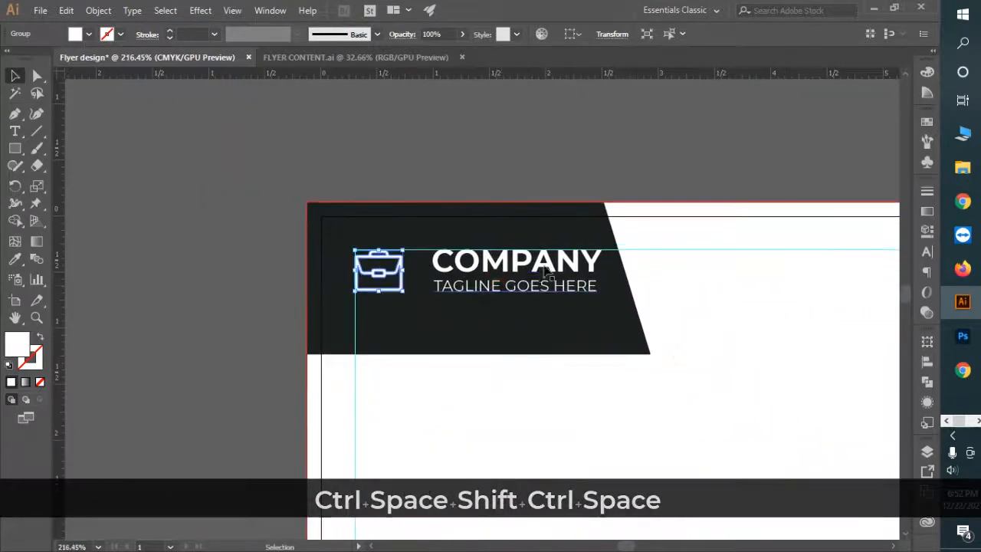
Step: Nudge the COMPANY text and tagline left, closer to the briefcase icon
{"action": "left_click", "coordinate": [553, 265]}
{"action": "left_click", "coordinate": [553, 286], "text": "shift"}
{"action": "key", "text": "shift+Left"}
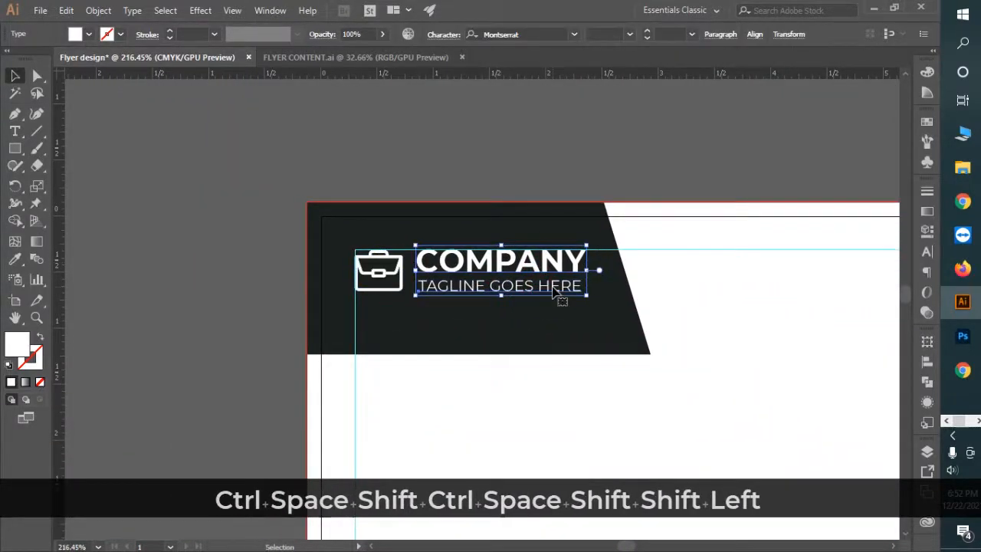
{"action": "left_click", "coordinate": [575, 398]}
{"action": "key", "text": "ctrl+space"}
{"action": "left_click_drag", "start_coordinate": [639, 388], "coordinate": [537, 334]}
{"action": "left_click_drag", "start_coordinate": [579, 349], "coordinate": [514, 277]}
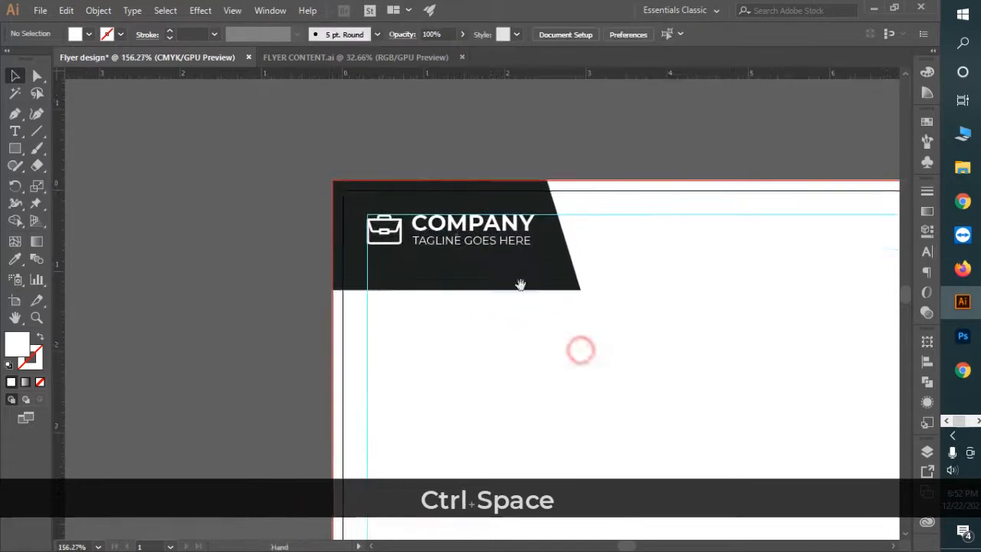
{"action": "key", "text": "ctrl+semicolon"}
{"action": "key", "text": "ctrl+semicolon"}
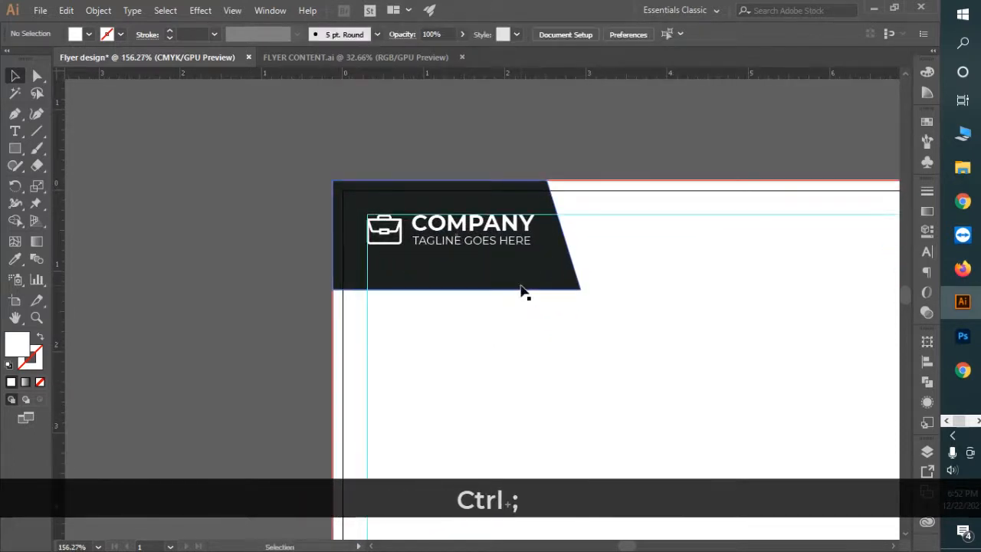
{"action": "key", "text": "ctrl+space"}
Step: Nudge the tagline up slightly and check its alignment with COMPANY
{"action": "left_click_drag", "start_coordinate": [467, 239], "coordinate": [565, 253]}
{"action": "left_click", "coordinate": [564, 251]}
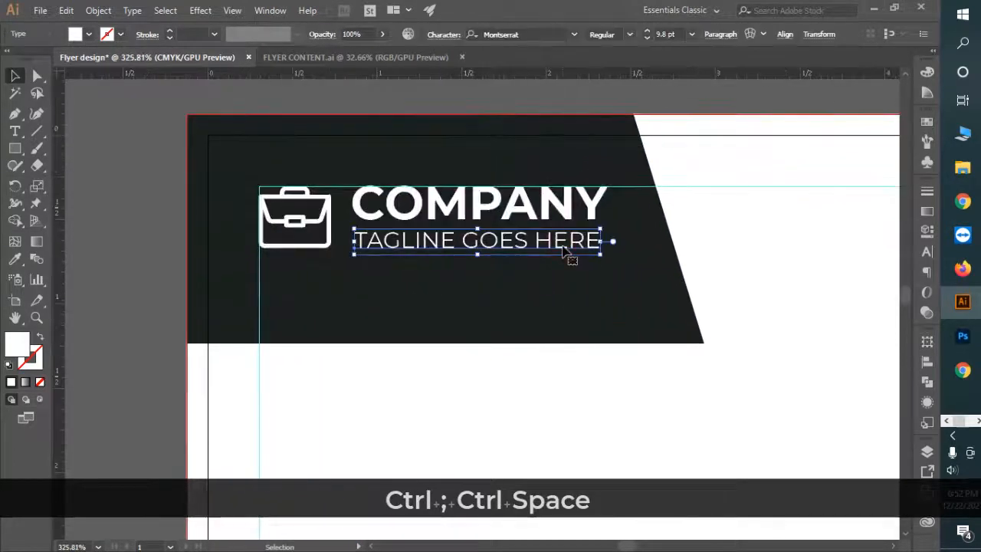
{"action": "key", "text": "Up"}
{"action": "left_click", "coordinate": [500, 211], "text": "shift"}
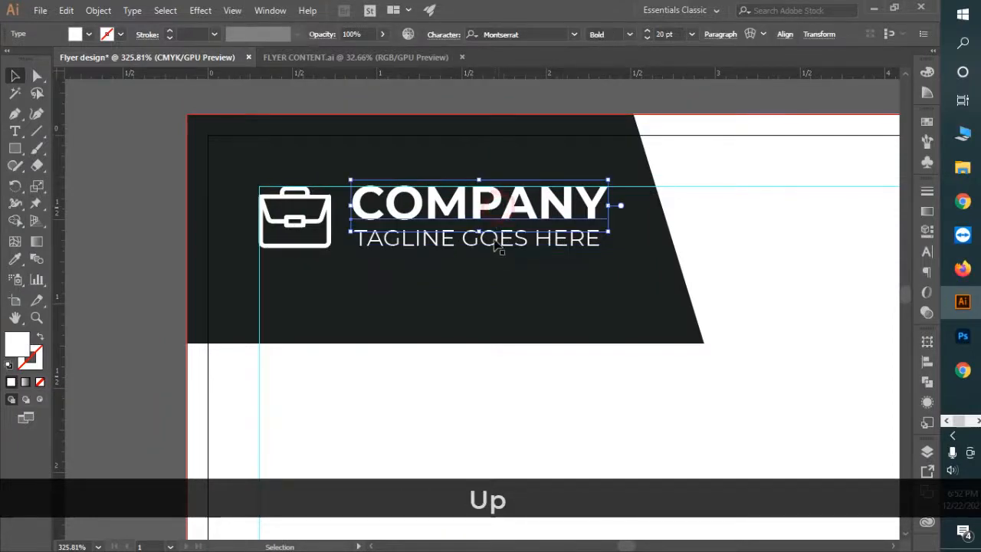
{"action": "key", "text": "ctrl+space"}
{"action": "left_click_drag", "start_coordinate": [474, 209], "coordinate": [595, 278]}
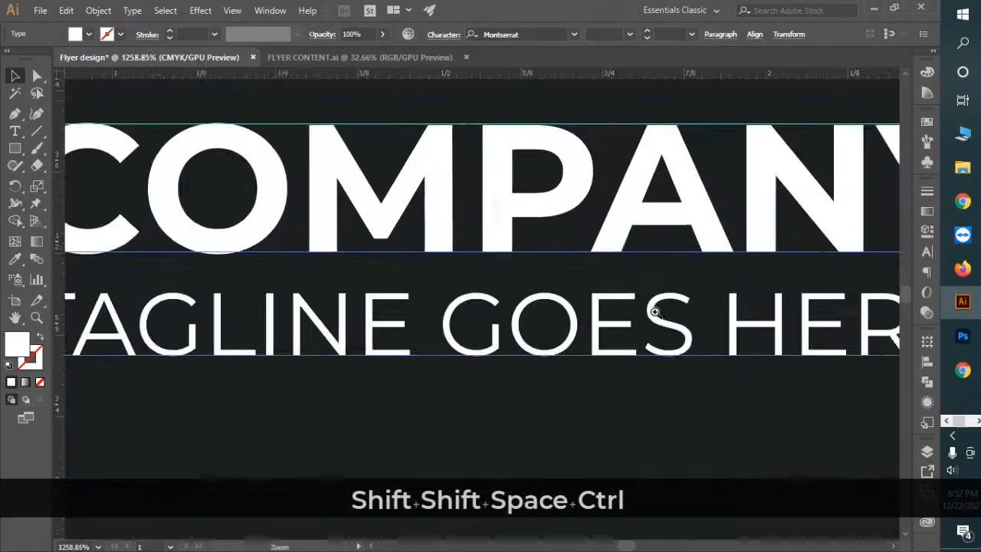
{"action": "left_click_drag", "start_coordinate": [504, 176], "coordinate": [508, 174]}
Step: Raise the dark header banner's bottom edge to fit the logo
{"action": "key", "text": "ctrl+shift+space"}
{"action": "left_click_drag", "start_coordinate": [652, 309], "coordinate": [335, 240]}
{"action": "left_click_drag", "start_coordinate": [640, 339], "coordinate": [491, 241]}
{"action": "key", "text": "ctrl+space"}
{"action": "left_click_drag", "start_coordinate": [589, 336], "coordinate": [519, 317]}
{"action": "left_click_drag", "start_coordinate": [586, 327], "coordinate": [495, 293]}
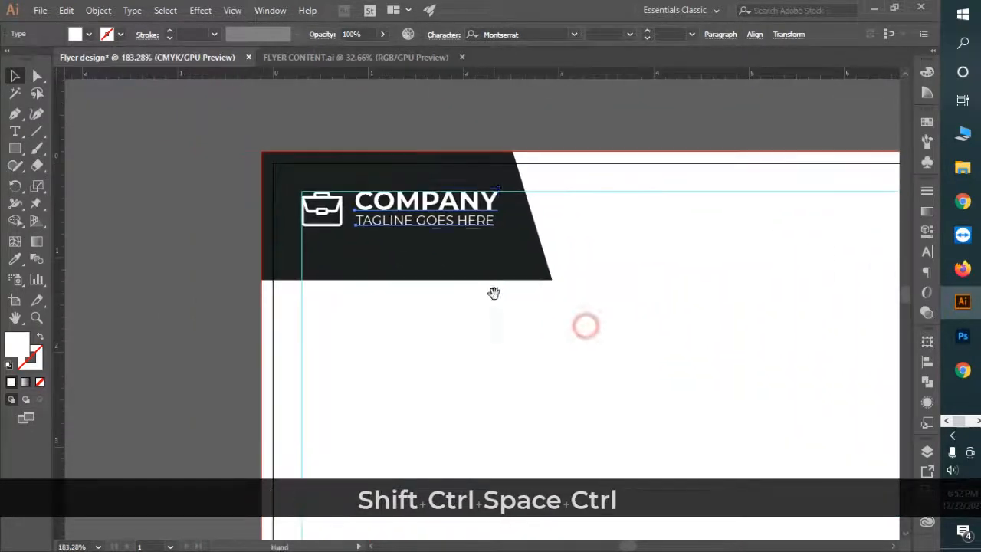
{"action": "left_click", "coordinate": [494, 279]}
{"action": "left_click_drag", "start_coordinate": [412, 279], "coordinate": [416, 270]}
{"action": "left_click", "coordinate": [440, 308]}
{"action": "key", "text": "ctrl+semicolon"}
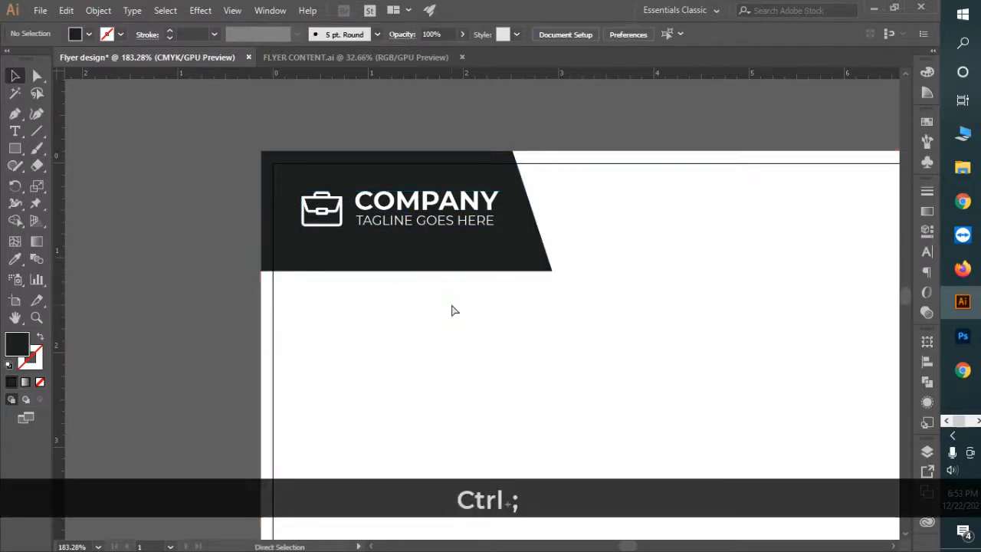
{"action": "key", "text": "v"}
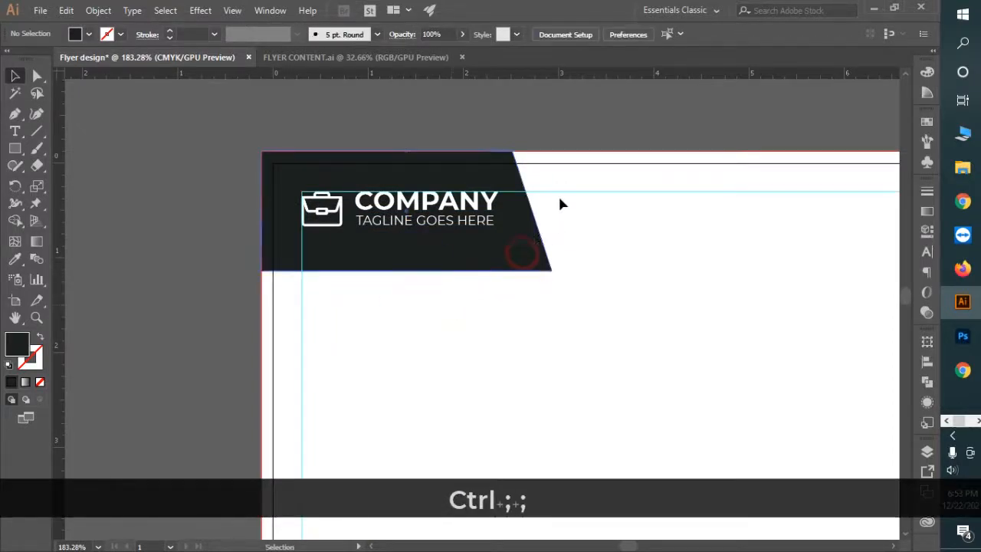
Step: Widen the banner's right edge to about 3.11 in wide by 1.26 in tall
{"action": "left_click", "coordinate": [542, 227]}
{"action": "left_click_drag", "start_coordinate": [557, 209], "coordinate": [565, 210]}
{"action": "left_click", "coordinate": [713, 339]}
{"action": "key", "text": "ctrl+space"}
{"action": "left_click_drag", "start_coordinate": [660, 318], "coordinate": [636, 306]}
{"action": "left_click_drag", "start_coordinate": [663, 320], "coordinate": [499, 255]}
{"action": "left_click_drag", "start_coordinate": [556, 296], "coordinate": [504, 272]}
{"action": "left_click_drag", "start_coordinate": [549, 320], "coordinate": [493, 259]}
{"action": "left_click_drag", "start_coordinate": [574, 303], "coordinate": [515, 268]}
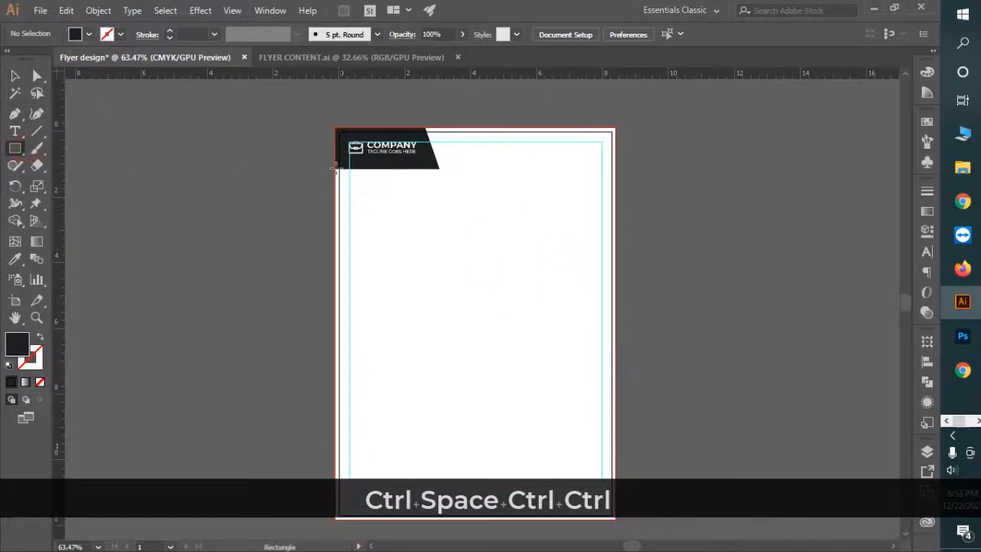
Step: Draw a rectangle below the header and fill it with CMYK C95 M25 Y0 K10
{"action": "left_click_drag", "start_coordinate": [336, 169], "coordinate": [489, 268]}
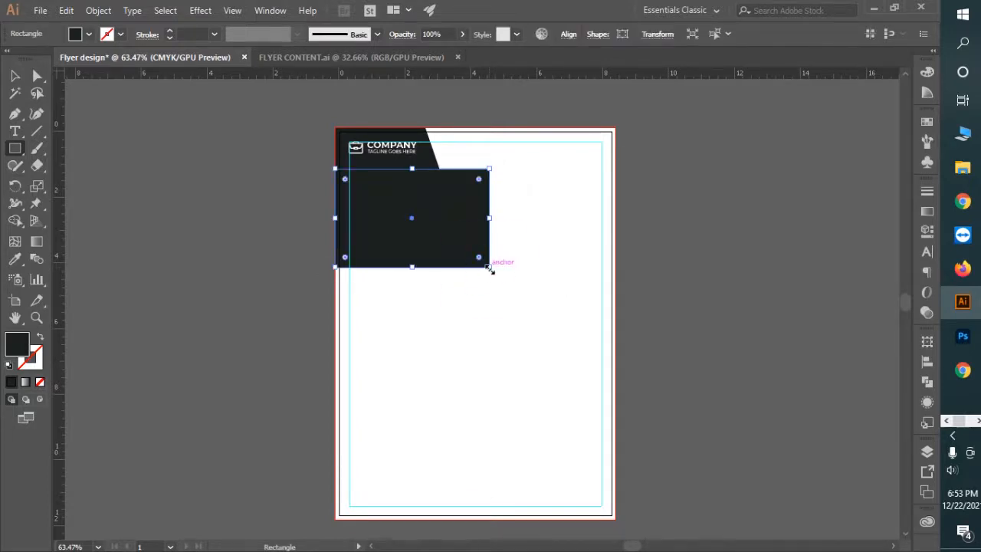
{"action": "left_click", "coordinate": [927, 72]}
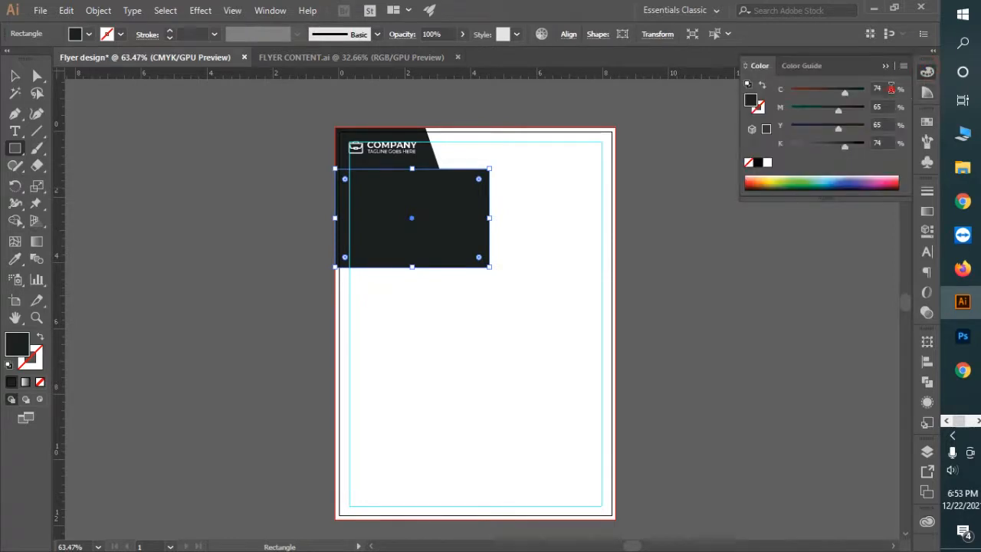
{"action": "type", "text": "95"}
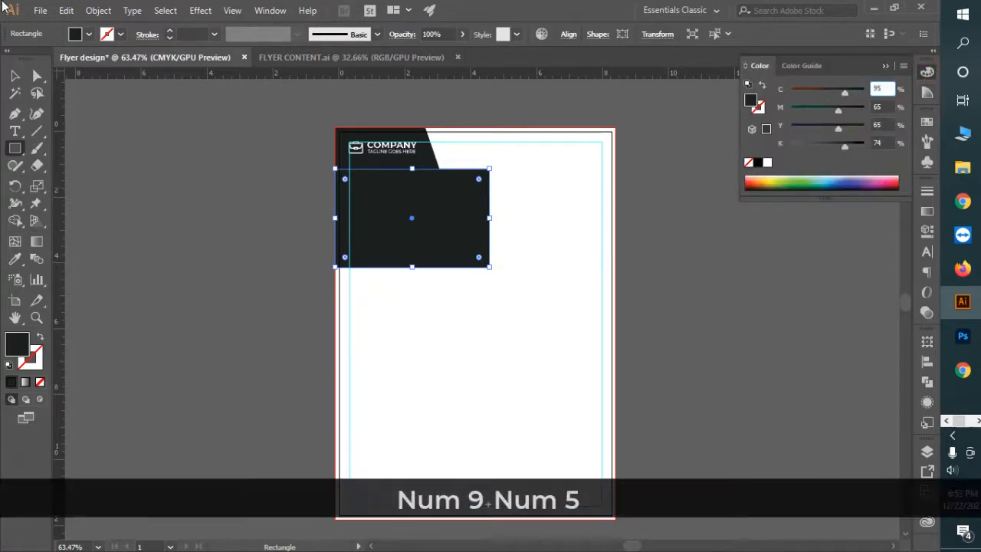
{"action": "left_click", "coordinate": [881, 105]}
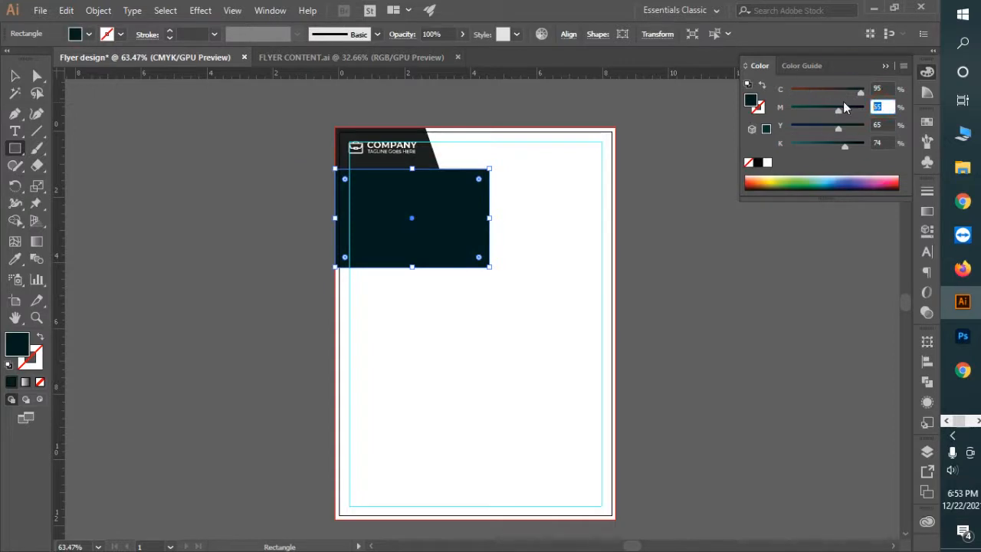
{"action": "type", "text": "25"}
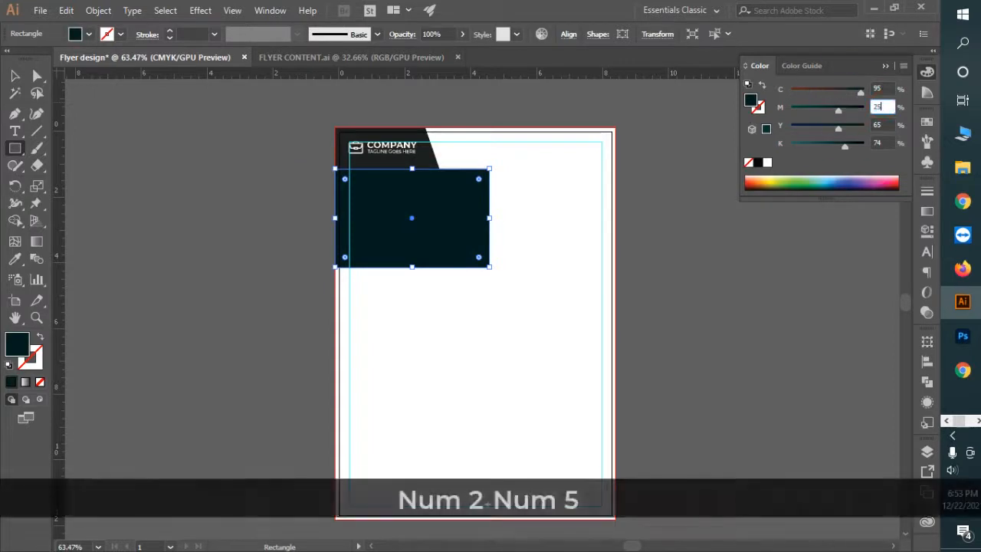
{"action": "left_click", "coordinate": [892, 127]}
{"action": "type", "text": "0"}
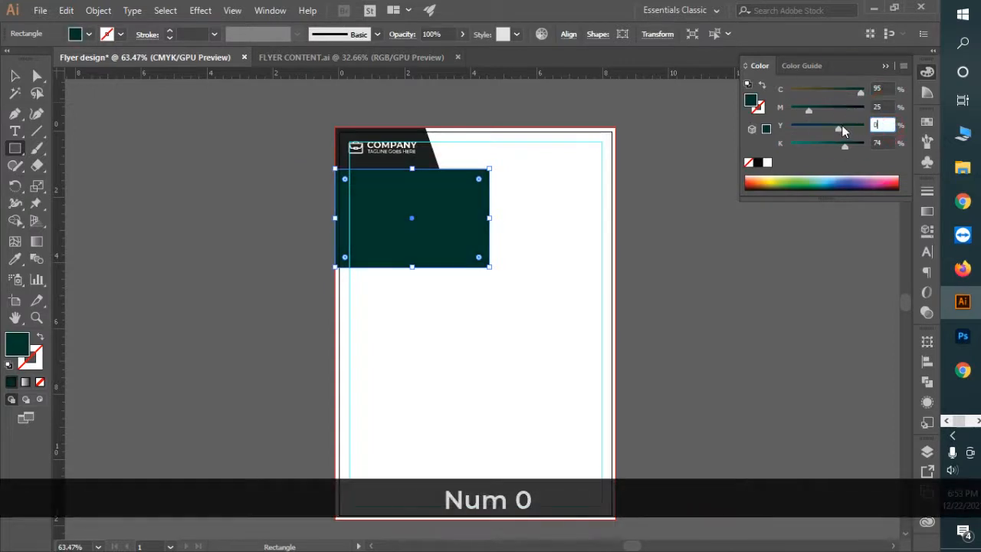
{"action": "left_click", "coordinate": [889, 143]}
{"action": "type", "text": "10"}
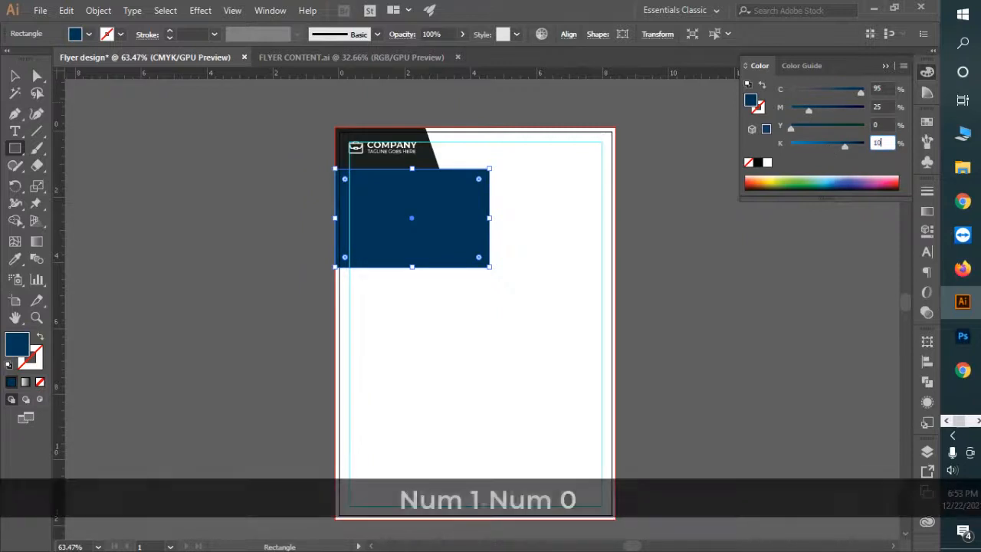
{"action": "key", "text": "Return"}
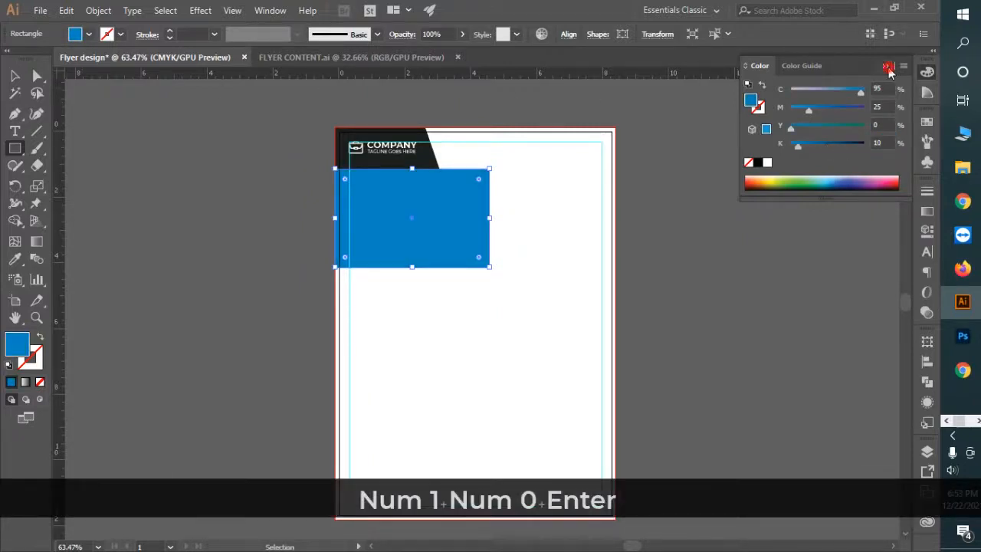
{"action": "left_click", "coordinate": [887, 67]}
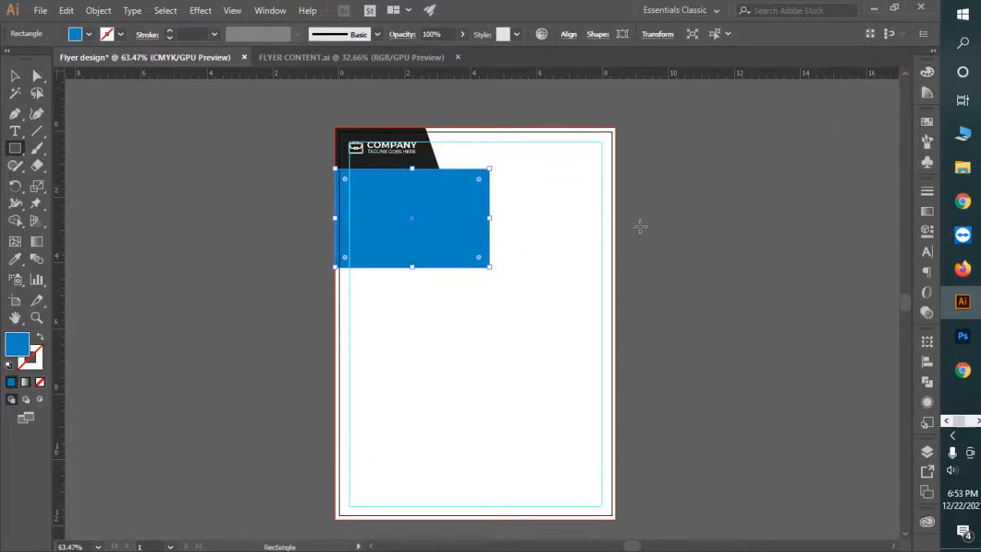
{"action": "key", "text": "t"}
{"action": "key", "text": "ctrl+space"}
Step: Add placeholder text in the blue block, enlarged, Bold, 34 pt and white
{"action": "left_click_drag", "start_coordinate": [344, 177], "coordinate": [530, 272]}
{"action": "left_click", "coordinate": [348, 214]}
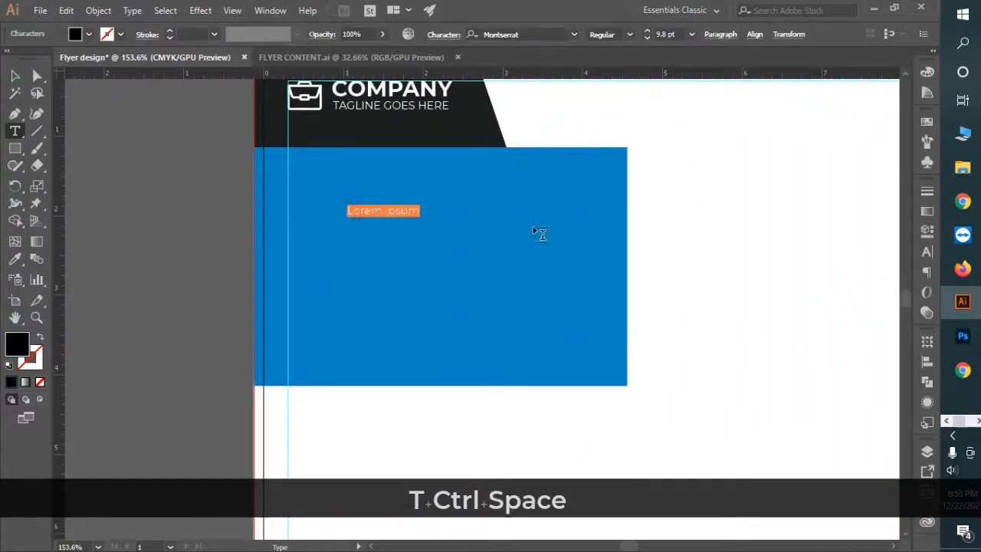
{"action": "left_click", "coordinate": [14, 75]}
{"action": "left_click_drag", "start_coordinate": [431, 222], "coordinate": [452, 207]}
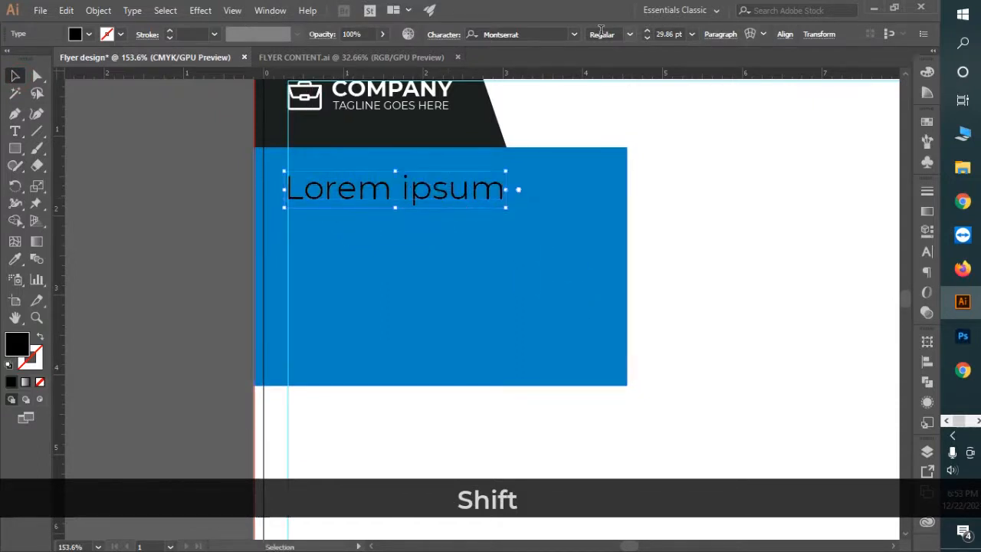
{"action": "left_click", "coordinate": [629, 34]}
{"action": "left_click", "coordinate": [644, 236]}
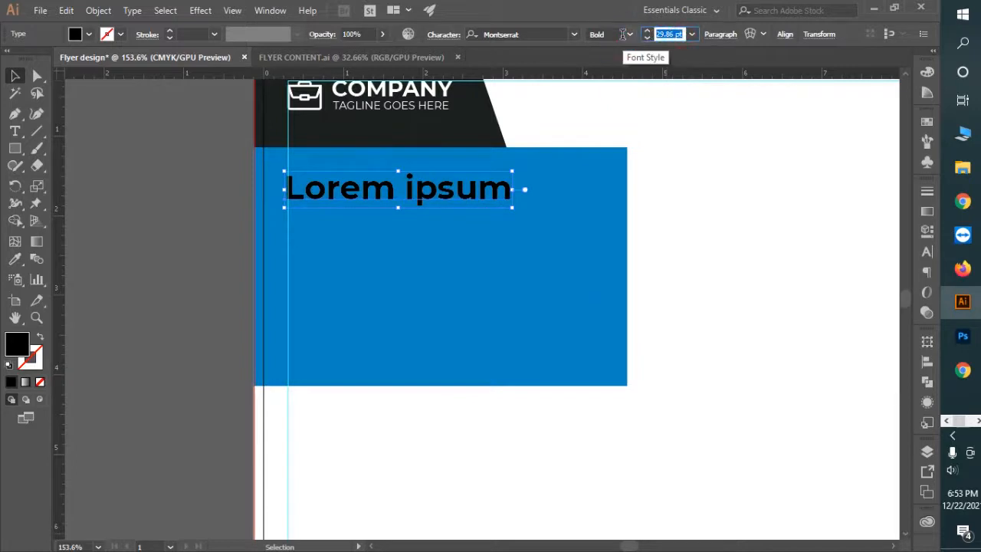
{"action": "type", "text": "34"}
{"action": "key", "text": "Return"}
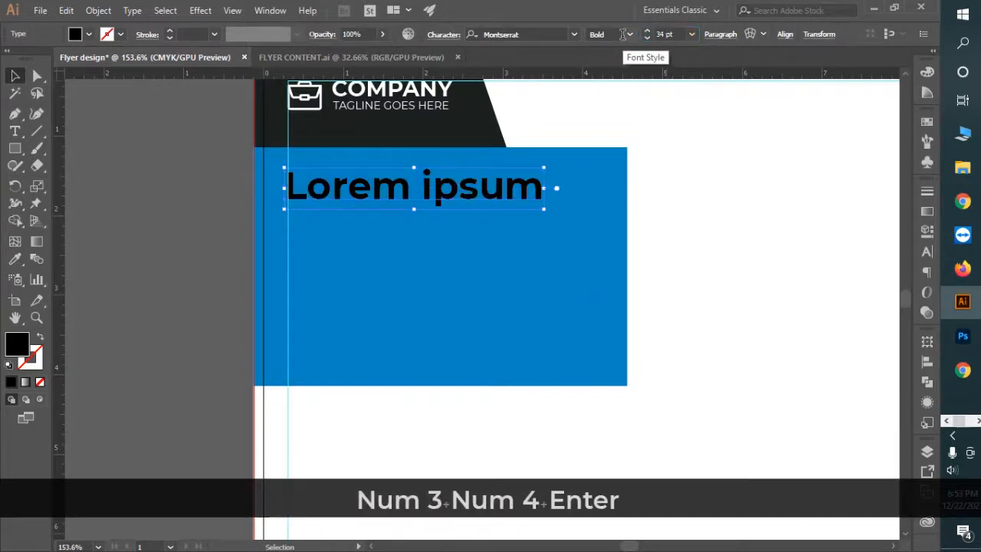
{"action": "key", "text": "i"}
{"action": "left_click", "coordinate": [747, 237]}
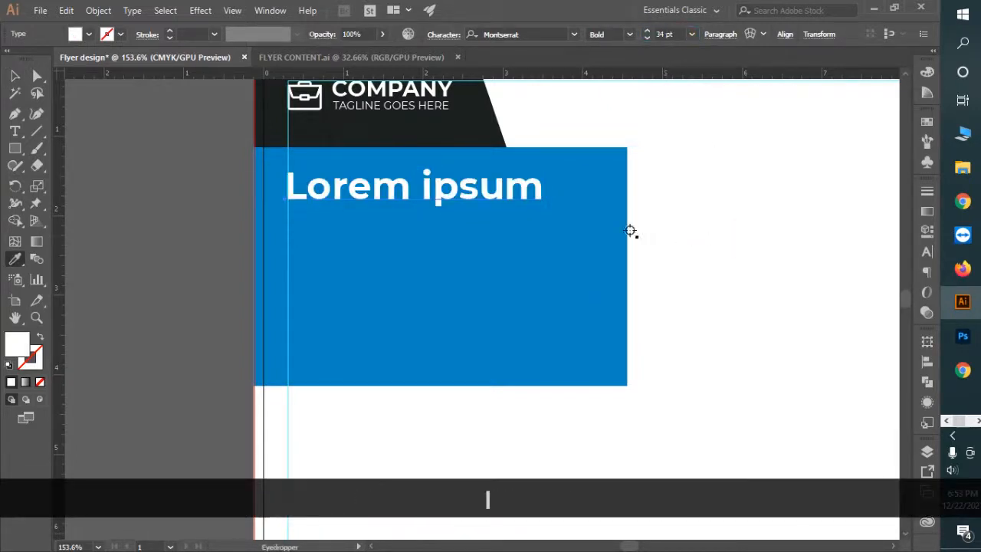
Step: Replace the placeholder with the three-line headline MORDERN / CORPORATE / FLYER DESIGN
{"action": "key", "text": "t"}
{"action": "left_click_drag", "start_coordinate": [398, 191], "coordinate": [200, 210]}
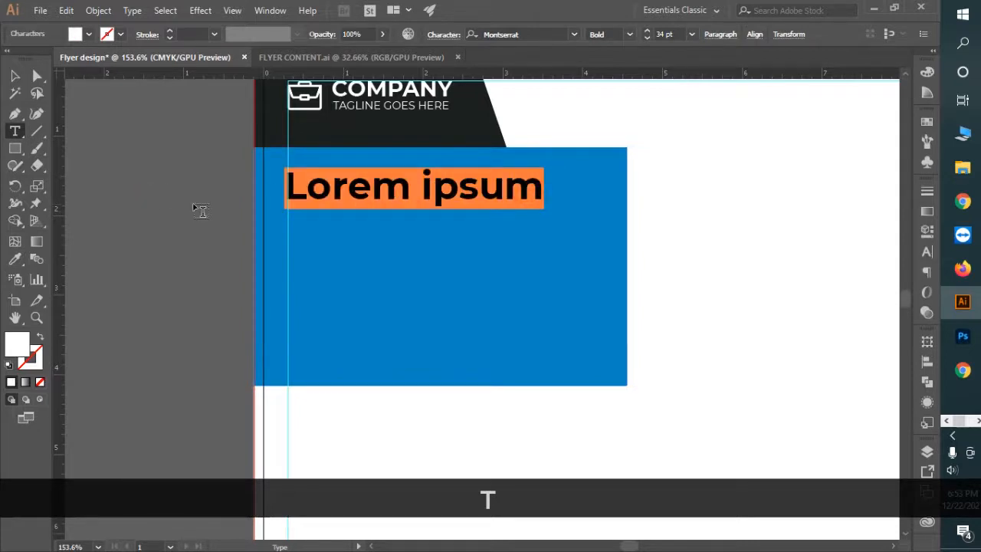
{"action": "type", "text": "MORDERN"}
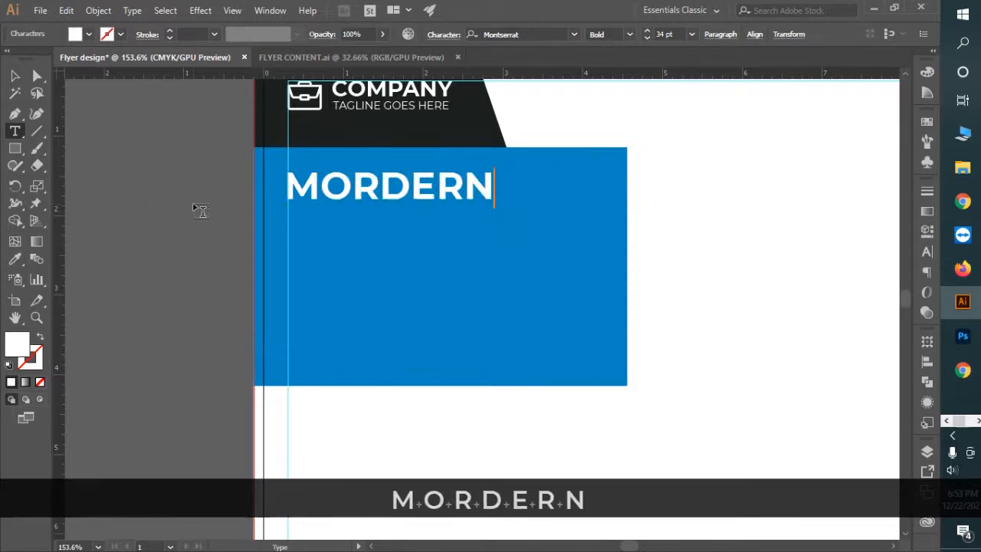
{"action": "key", "text": "Return"}
{"action": "type", "text": "CORPORATE"}
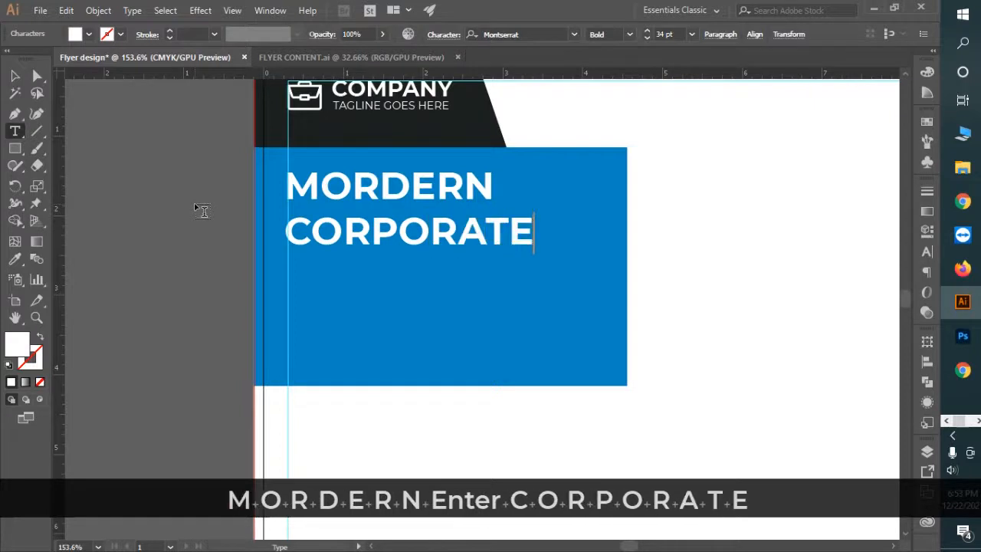
{"action": "key", "text": "Return"}
{"action": "type", "text": "FLYER DESIGN"}
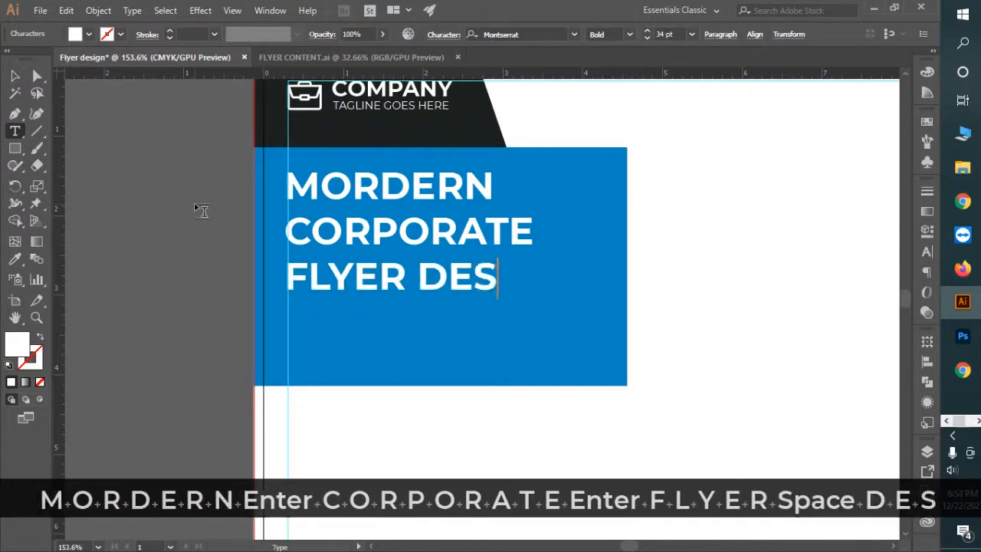
{"action": "left_click", "coordinate": [15, 75]}
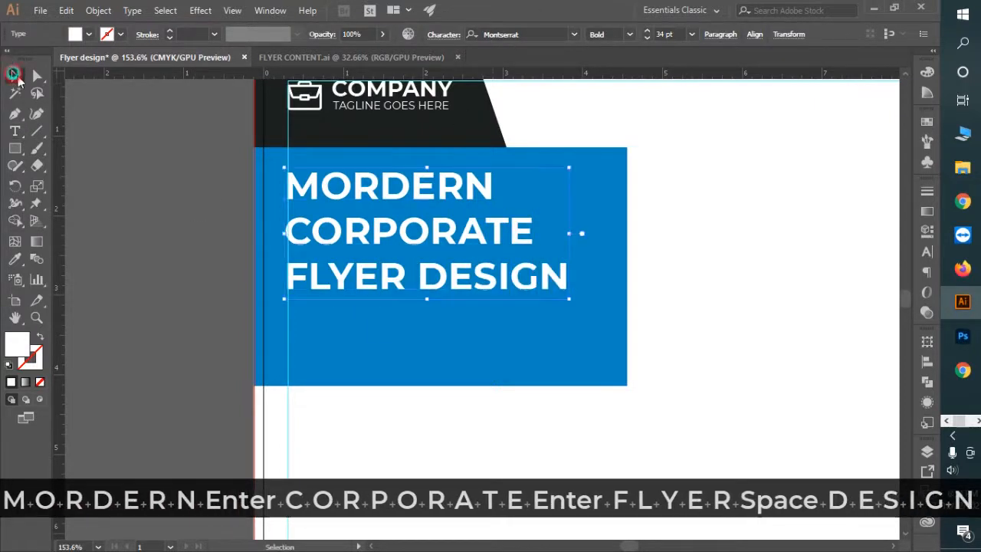
{"action": "key", "text": "ctrl+space"}
{"action": "left_click_drag", "start_coordinate": [701, 300], "coordinate": [572, 309]}
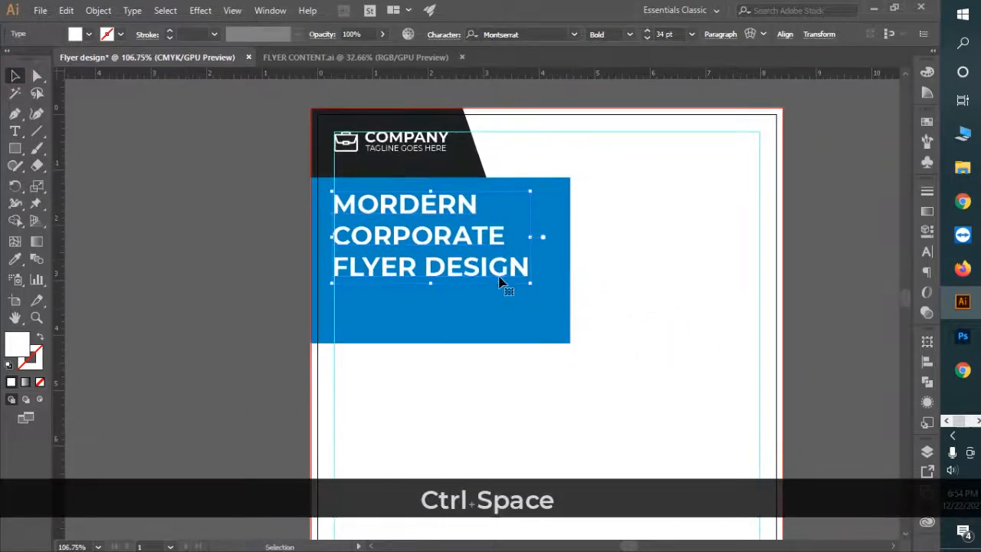
Step: Set the word MORDERN to the Regular font style
{"action": "left_click", "coordinate": [15, 131]}
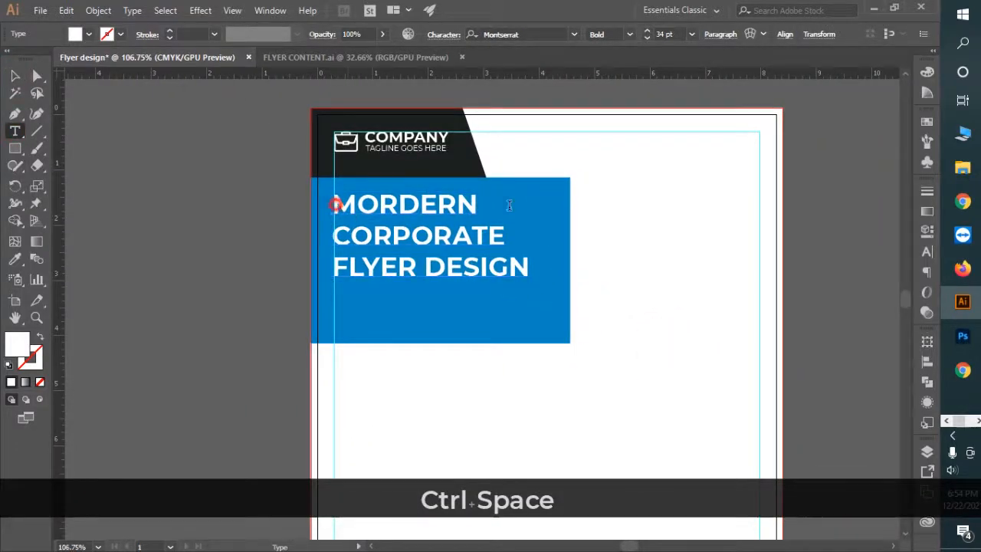
{"action": "left_click_drag", "start_coordinate": [335, 204], "coordinate": [509, 205]}
{"action": "left_click", "coordinate": [630, 34]}
{"action": "left_click", "coordinate": [640, 144]}
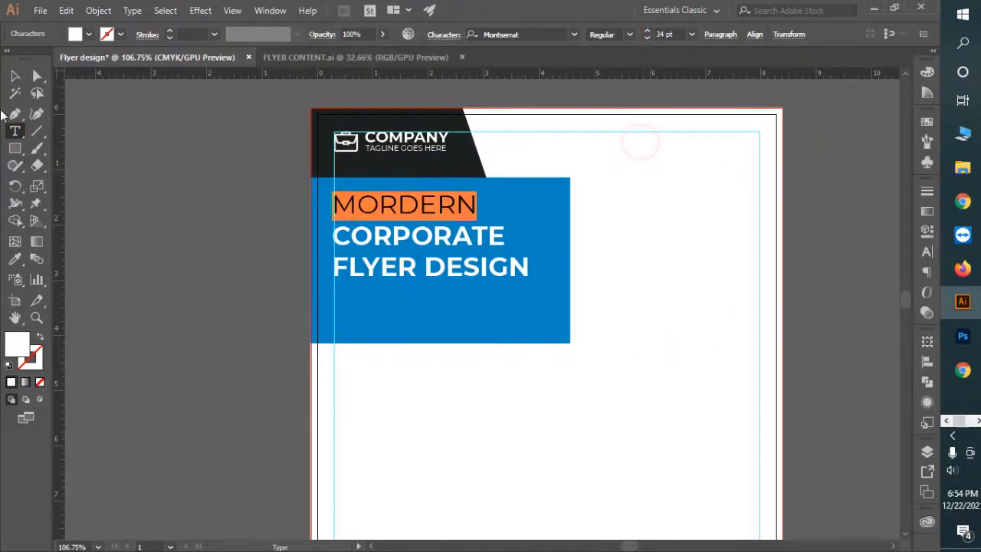
{"action": "left_click", "coordinate": [451, 307], "text": "ctrl+space"}
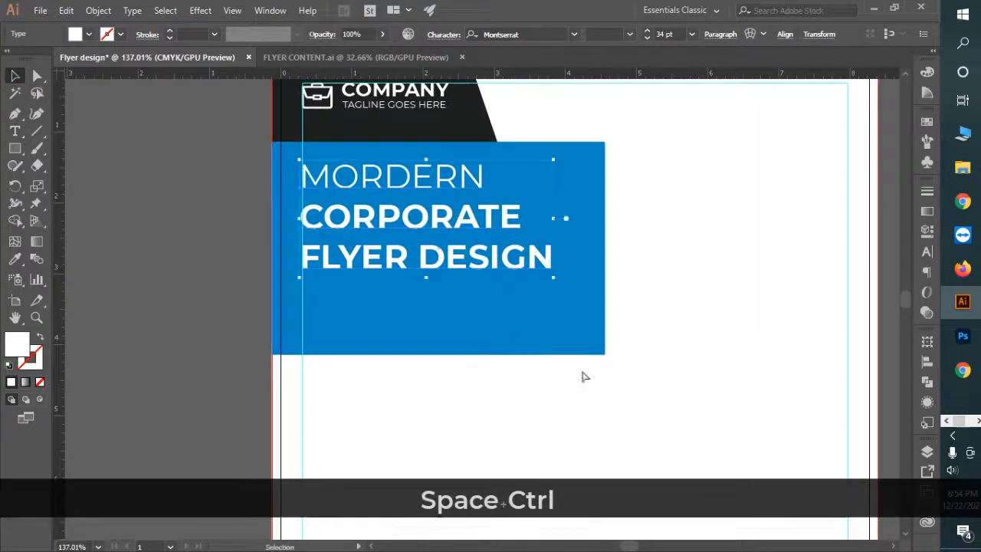
Step: Nudge the headline slightly downward within the blue block
{"action": "left_click", "coordinate": [605, 379], "text": "ctrl+alt+space"}
{"action": "left_click_drag", "start_coordinate": [500, 338], "coordinate": [484, 334]}
{"action": "left_click_drag", "start_coordinate": [542, 357], "coordinate": [500, 349]}
{"action": "left_click_drag", "start_coordinate": [482, 273], "coordinate": [546, 320]}
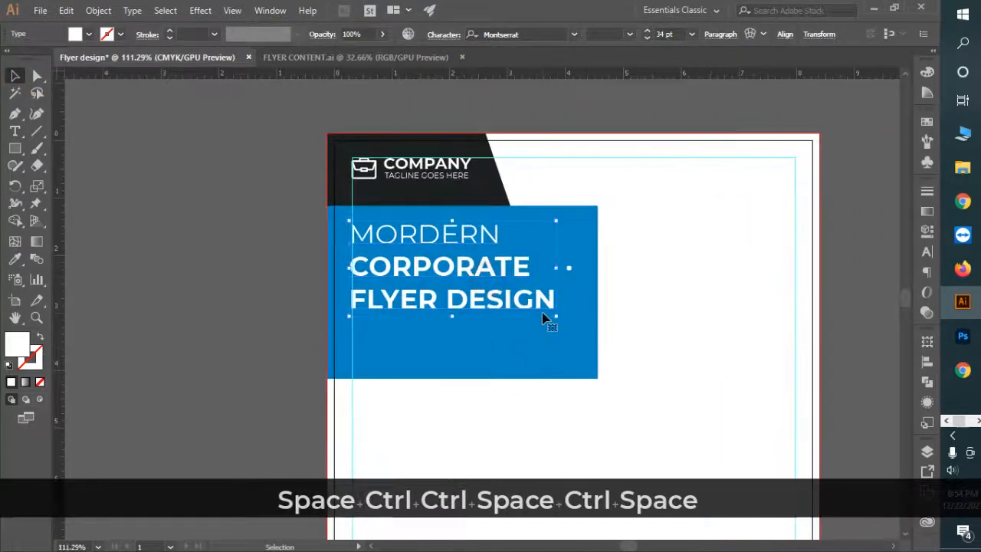
{"action": "key", "text": "Down"}
{"action": "key", "text": "Down"}
{"action": "key", "text": "Down"}
{"action": "key", "text": "Down"}
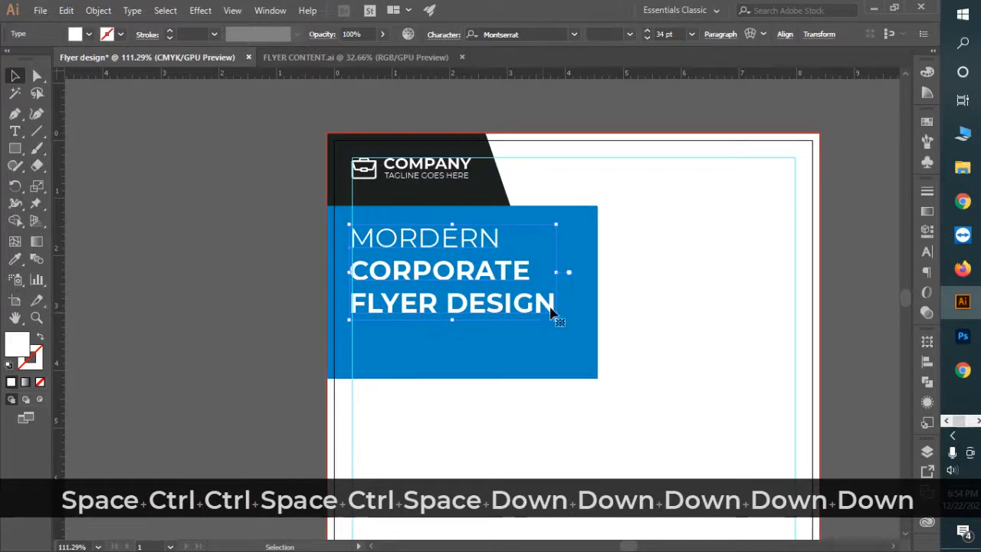
{"action": "left_click", "coordinate": [595, 325]}
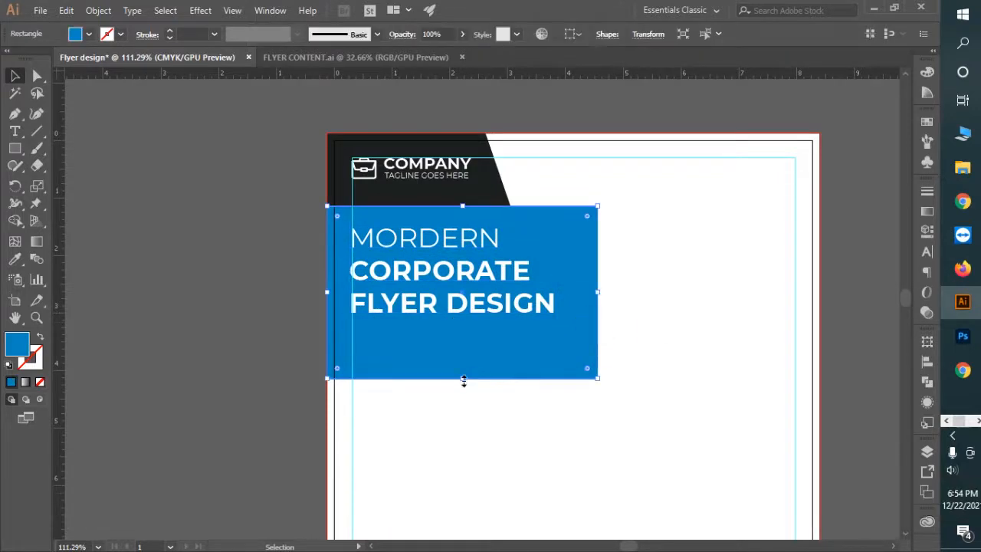
Step: Stretch the blue block's bottom edge further down
{"action": "left_click_drag", "start_coordinate": [464, 380], "coordinate": [464, 385]}
{"action": "left_click", "coordinate": [486, 415]}
{"action": "left_click_drag", "start_coordinate": [395, 322], "coordinate": [531, 372]}
Step: Draw a thin white rectangle bar below the headline
{"action": "key", "text": "m"}
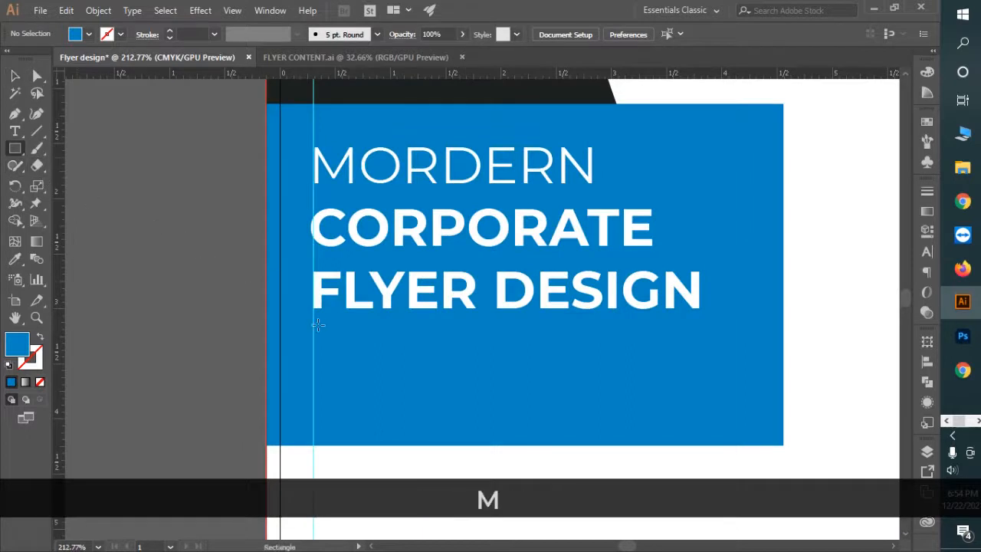
{"action": "left_click_drag", "start_coordinate": [314, 331], "coordinate": [399, 355]}
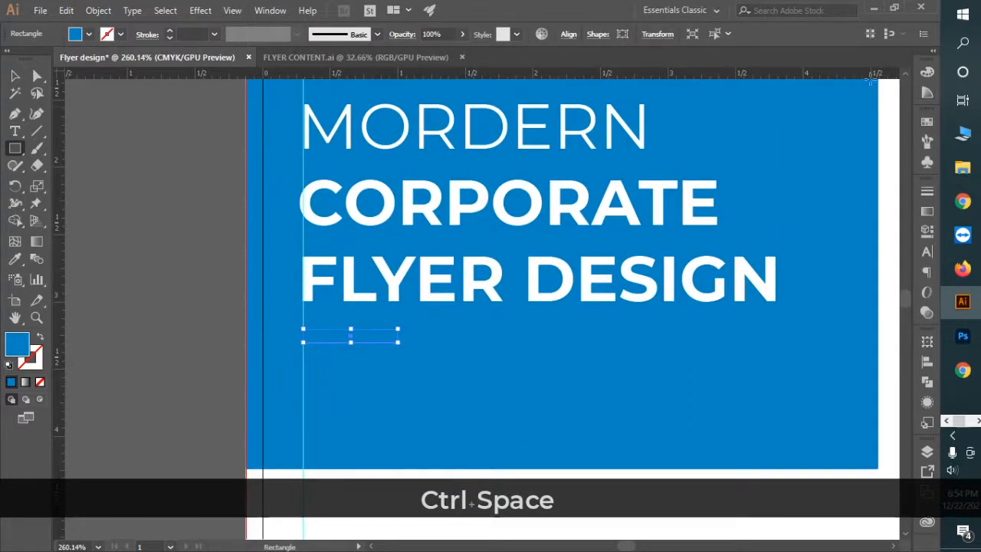
{"action": "left_click", "coordinate": [76, 36]}
{"action": "left_click", "coordinate": [30, 59]}
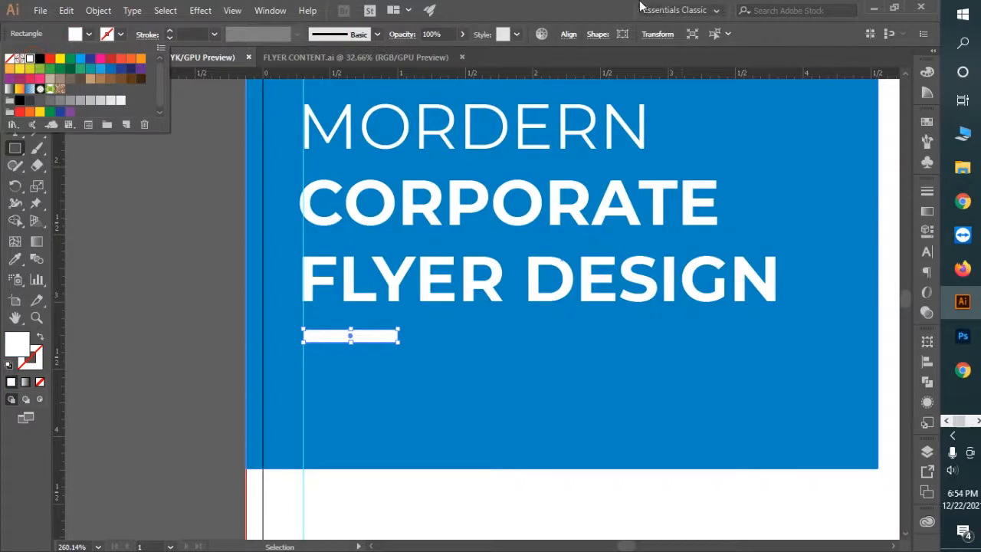
{"action": "left_click", "coordinate": [575, 5]}
Step: Slant the bar's right end by moving its top-right anchor left
{"action": "left_click", "coordinate": [16, 77]}
{"action": "left_click_drag", "start_coordinate": [331, 320], "coordinate": [498, 391]}
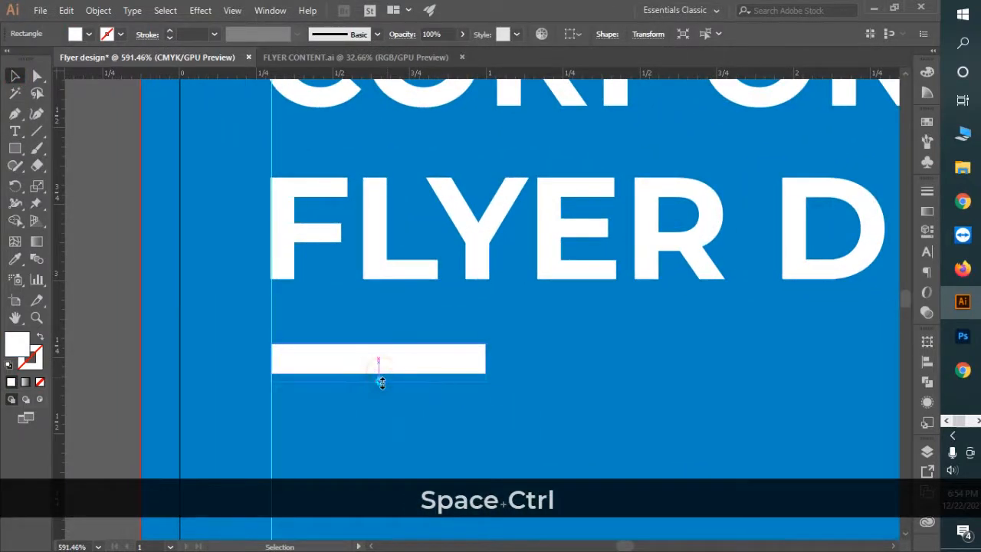
{"action": "key", "text": "a"}
{"action": "left_click_drag", "start_coordinate": [486, 345], "coordinate": [463, 349]}
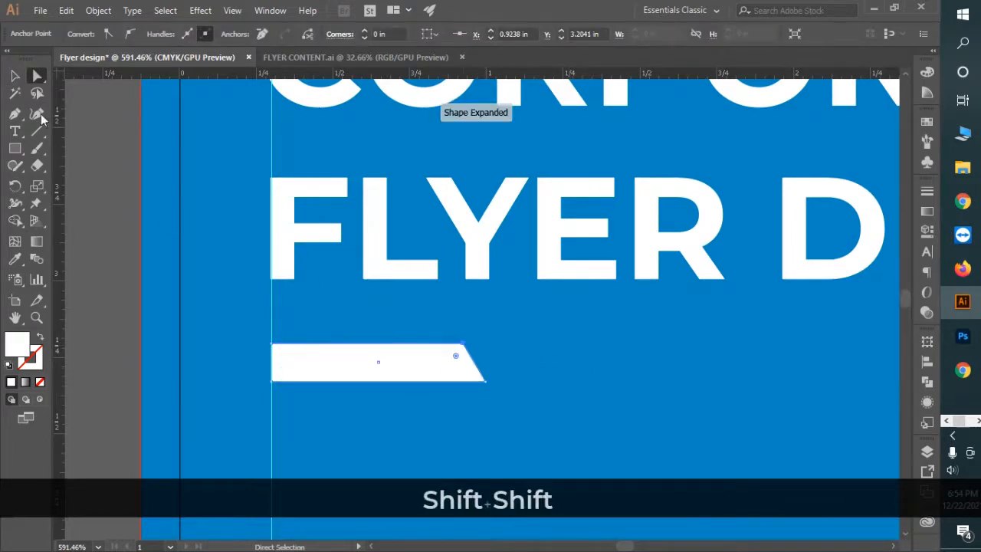
{"action": "left_click", "coordinate": [15, 80]}
{"action": "left_click_drag", "start_coordinate": [649, 370], "coordinate": [364, 267]}
{"action": "left_click_drag", "start_coordinate": [699, 370], "coordinate": [586, 345]}
{"action": "left_click_drag", "start_coordinate": [654, 353], "coordinate": [430, 272]}
{"action": "left_click_drag", "start_coordinate": [506, 289], "coordinate": [464, 271]}
{"action": "left_click_drag", "start_coordinate": [503, 283], "coordinate": [471, 274]}
Step: Make the white bar thinner, about 0.7 in by 0.09 in
{"action": "left_click_drag", "start_coordinate": [401, 245], "coordinate": [654, 363]}
{"action": "left_click_drag", "start_coordinate": [293, 328], "coordinate": [292, 321]}
{"action": "left_click_drag", "start_coordinate": [483, 374], "coordinate": [215, 301]}
{"action": "left_click_drag", "start_coordinate": [554, 357], "coordinate": [468, 318]}
{"action": "left_click_drag", "start_coordinate": [660, 386], "coordinate": [550, 352]}
{"action": "left_click_drag", "start_coordinate": [574, 351], "coordinate": [541, 329]}
{"action": "left_click_drag", "start_coordinate": [613, 353], "coordinate": [549, 291]}
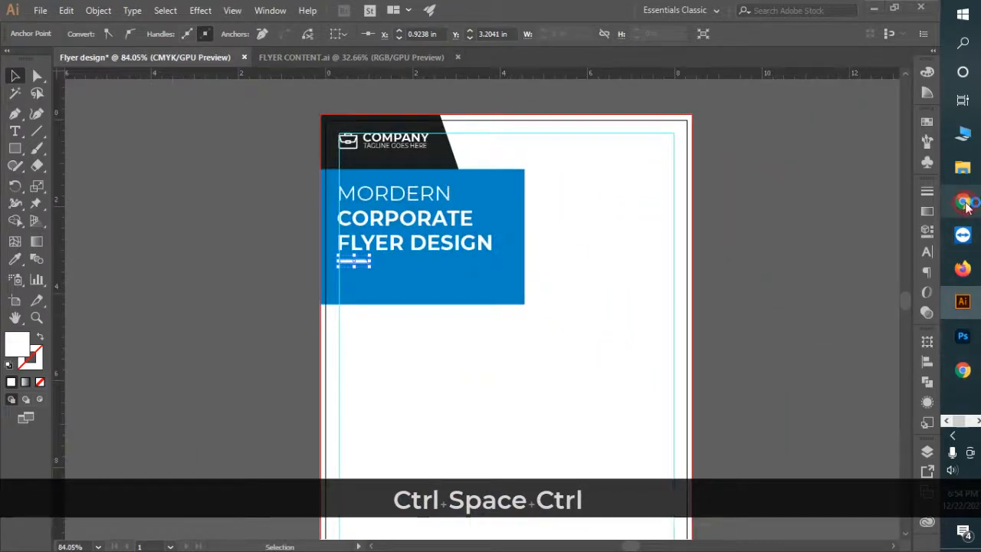
Step: Search for LOREM in Chrome and open the lipsum.com page
{"action": "left_click", "coordinate": [963, 201]}
{"action": "type", "text": "LOREM"}
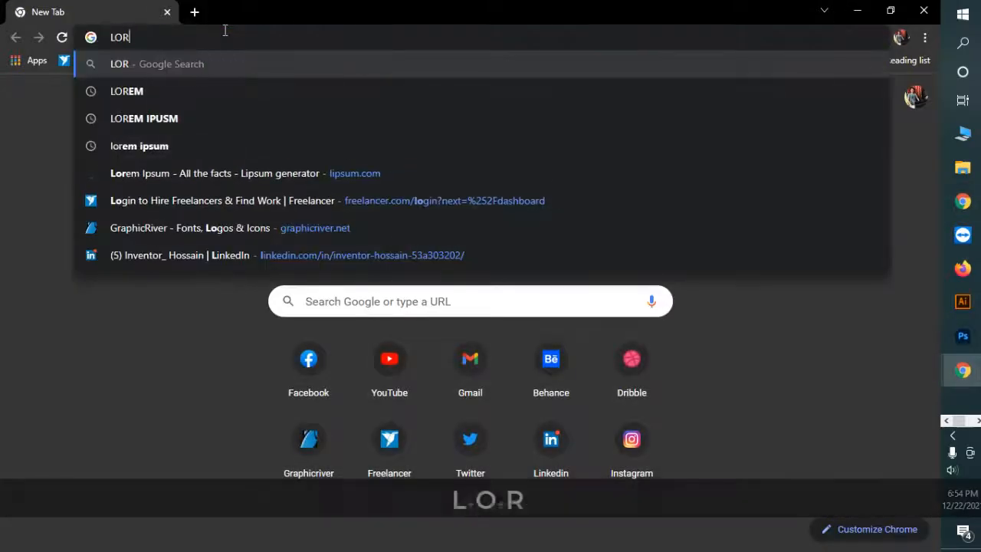
{"action": "key", "text": "Return"}
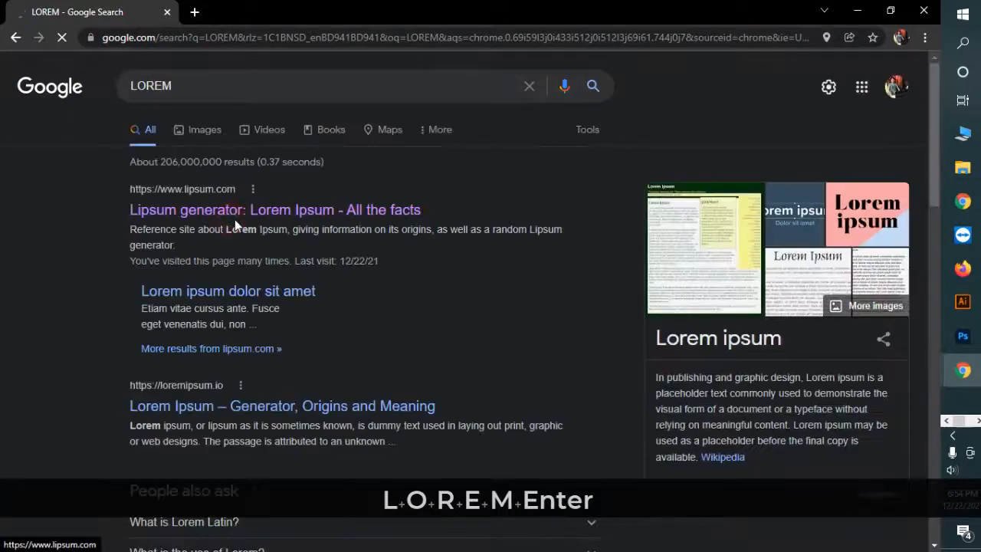
{"action": "left_click", "coordinate": [247, 214]}
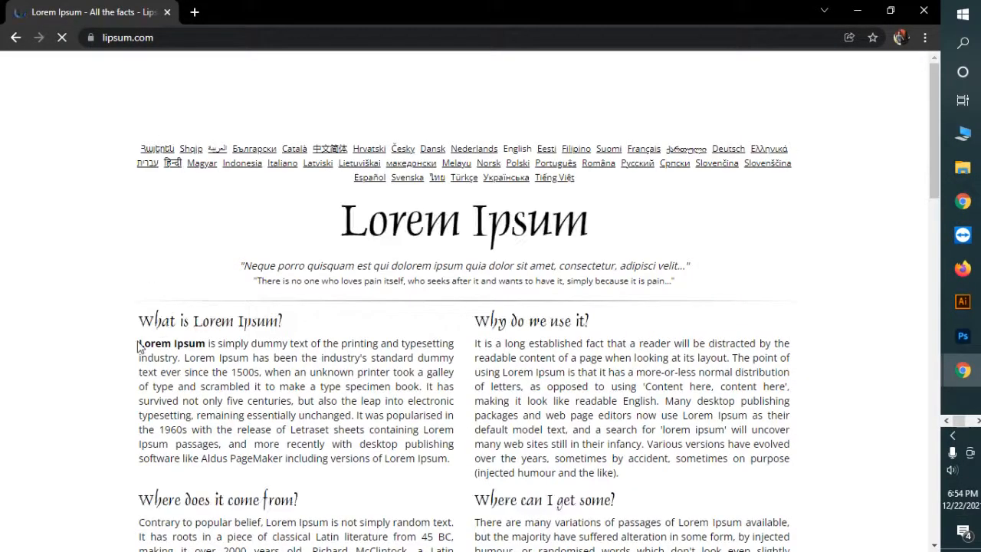
Step: Copy the first Lorem Ipsum sentence and return to the Illustrator flyer
{"action": "left_click_drag", "start_coordinate": [159, 354], "coordinate": [183, 358]}
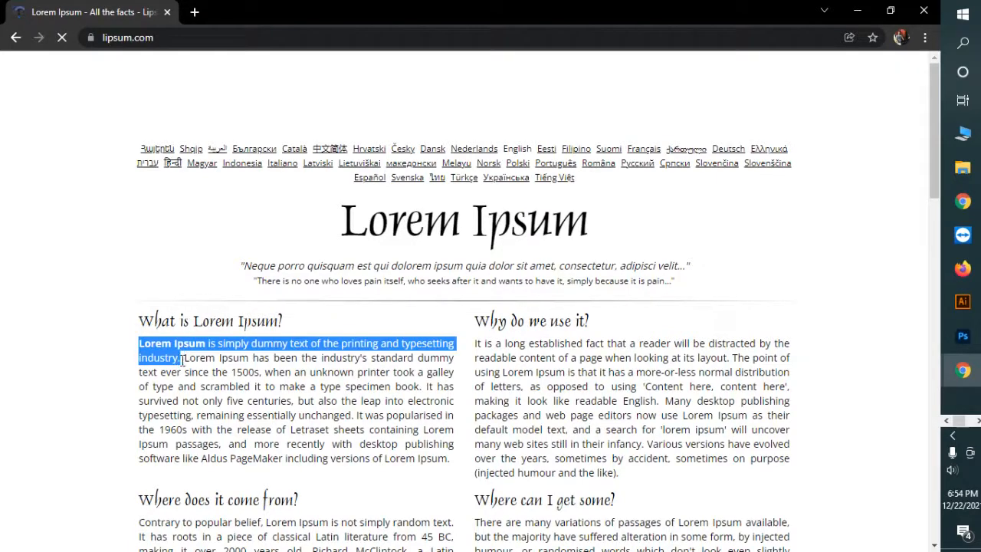
{"action": "right_click", "coordinate": [191, 345]}
{"action": "left_click", "coordinate": [215, 354]}
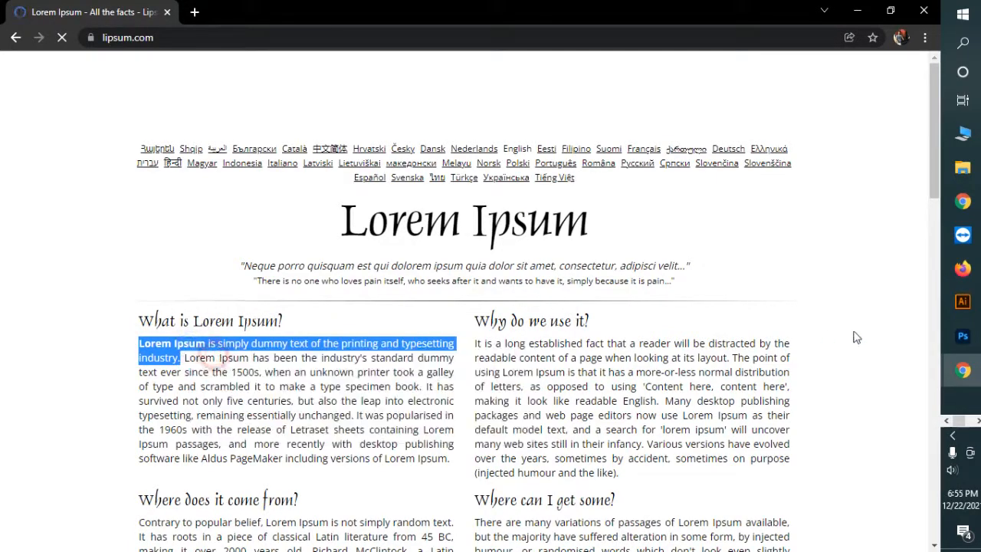
{"action": "left_click", "coordinate": [960, 303]}
{"action": "left_click", "coordinate": [383, 288], "text": "ctrl"}
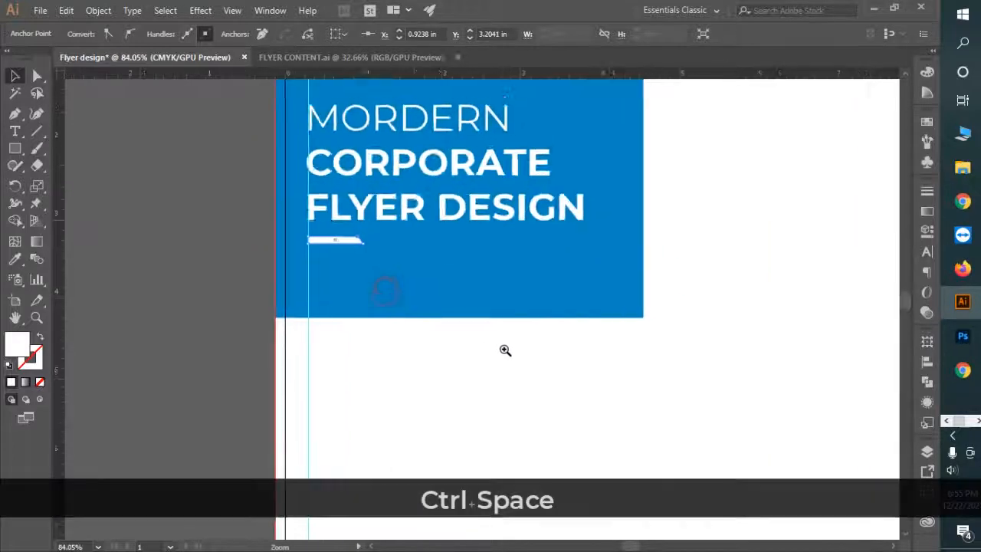
Step: Paste the Lorem Ipsum sentence into a text box under the bar as white 12 pt text
{"action": "key", "text": "t"}
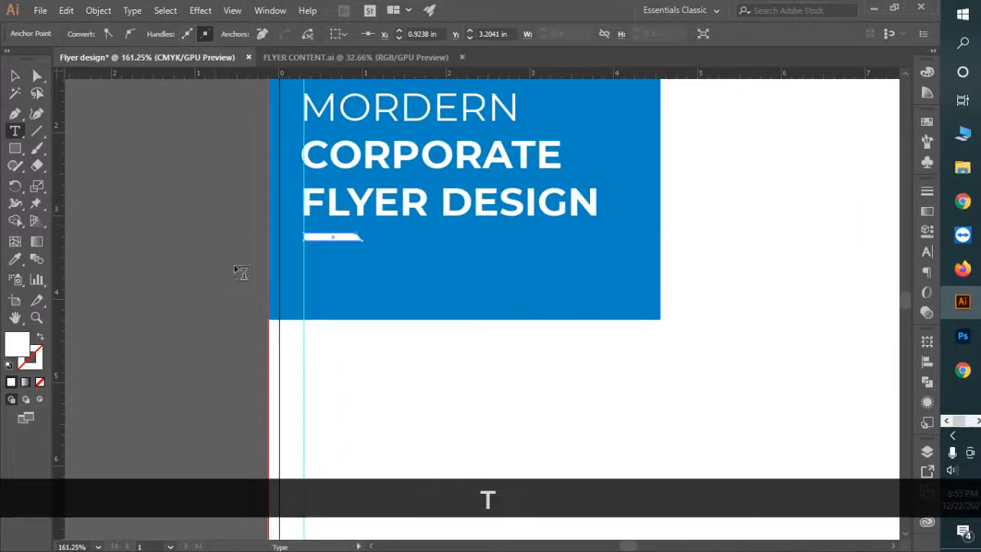
{"action": "left_click_drag", "start_coordinate": [305, 268], "coordinate": [597, 300]}
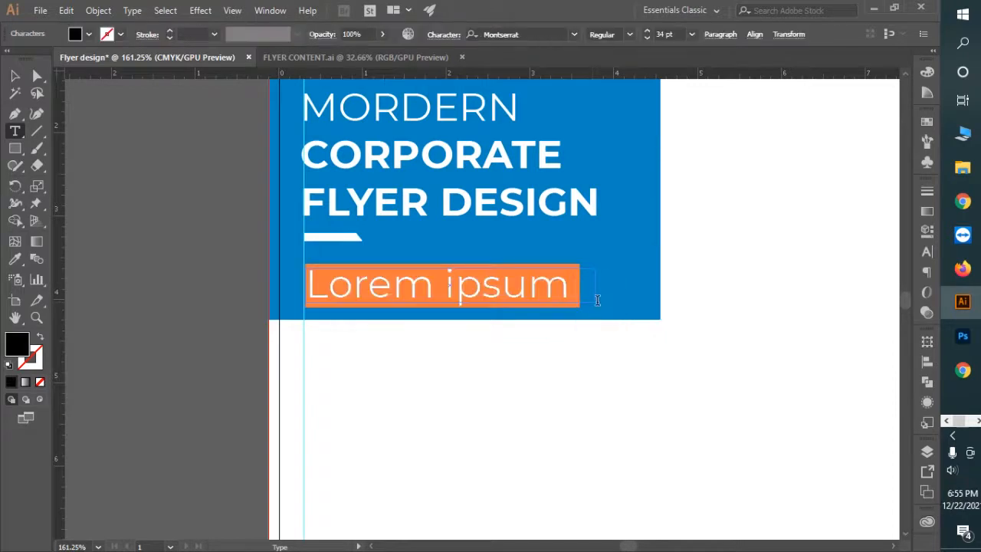
{"action": "key", "text": "ctrl+v"}
{"action": "left_click", "coordinate": [14, 75]}
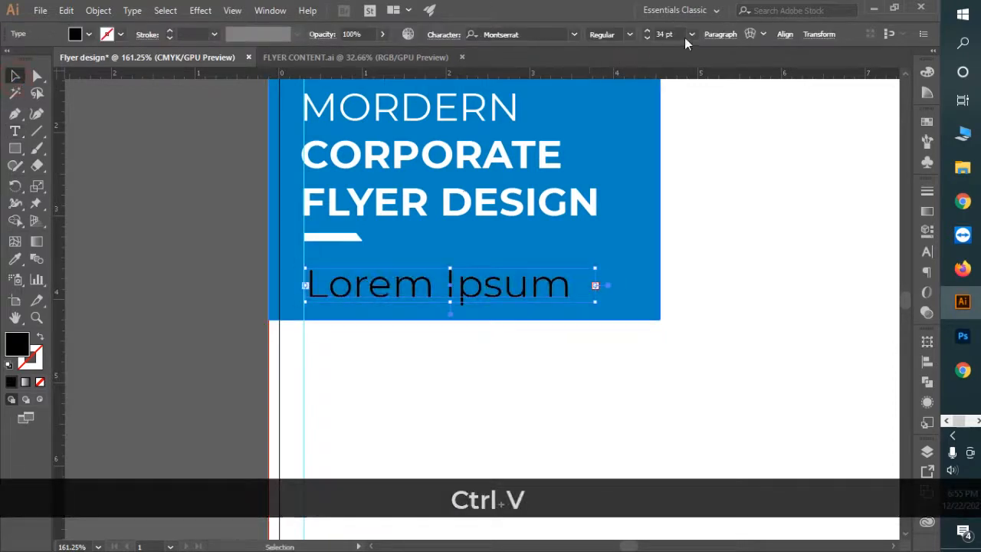
{"action": "type", "text": "12"}
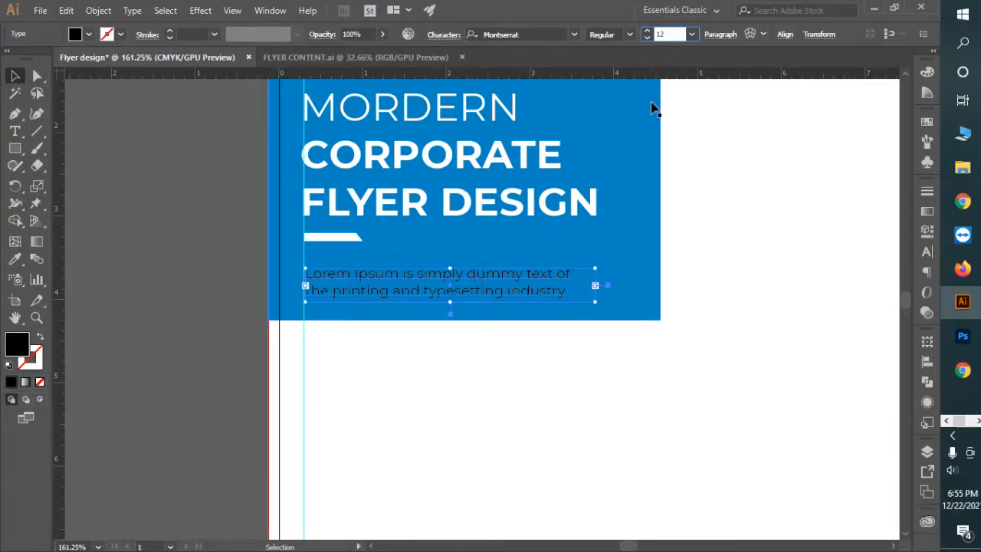
{"action": "key", "text": "Return"}
{"action": "key", "text": "i"}
{"action": "left_click", "coordinate": [774, 204]}
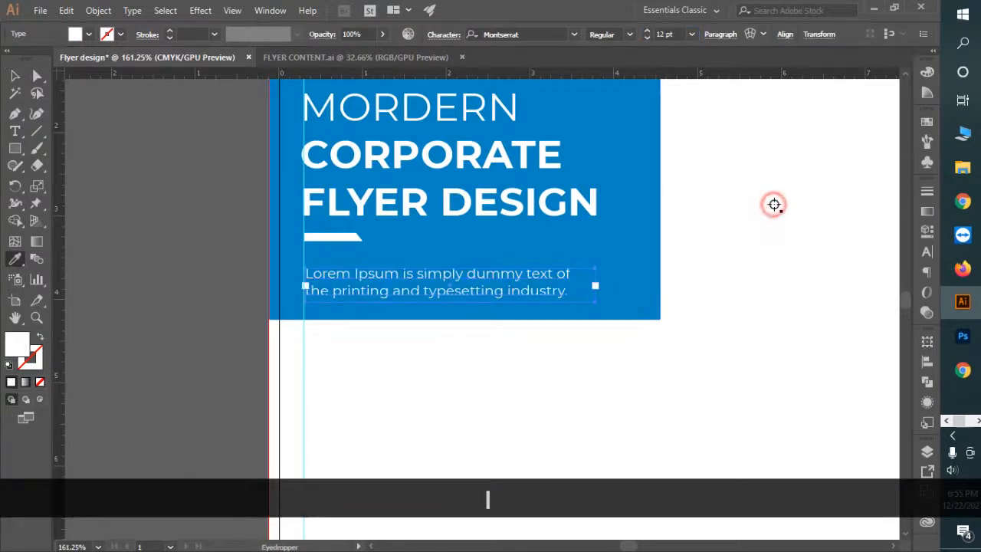
Step: Set the paragraph's leading to 17 pt
{"action": "key", "text": "ctrl+t"}
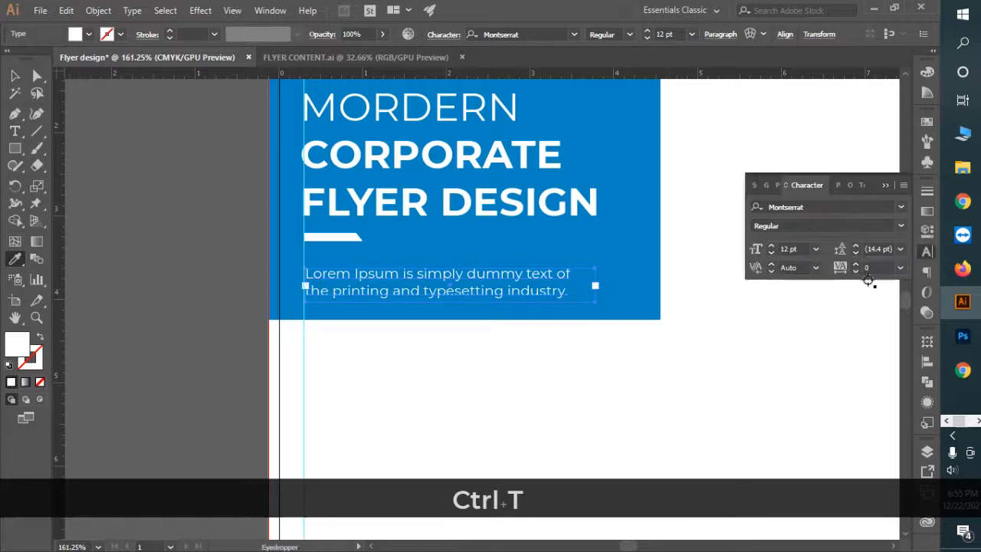
{"action": "left_click", "coordinate": [867, 249]}
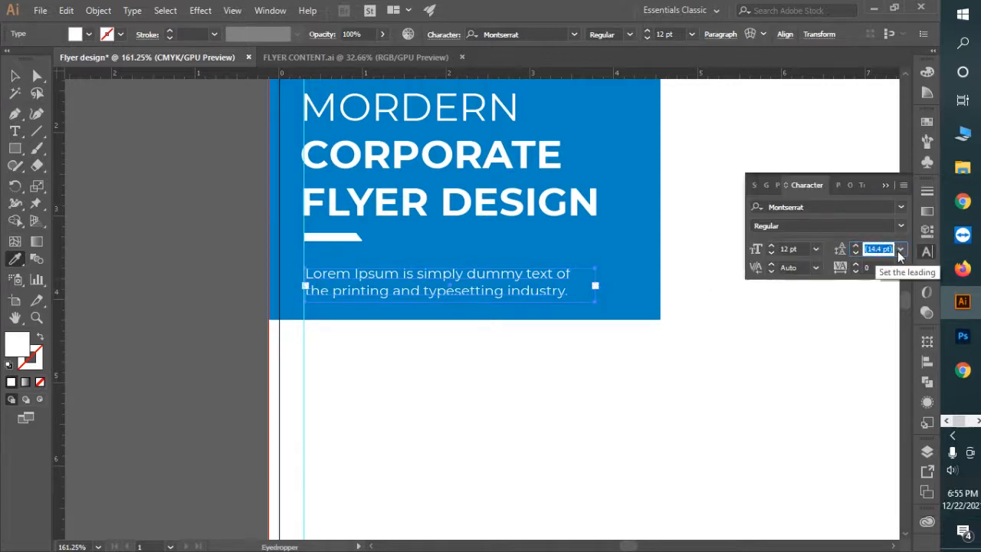
{"action": "type", "text": "17"}
{"action": "key", "text": "Return"}
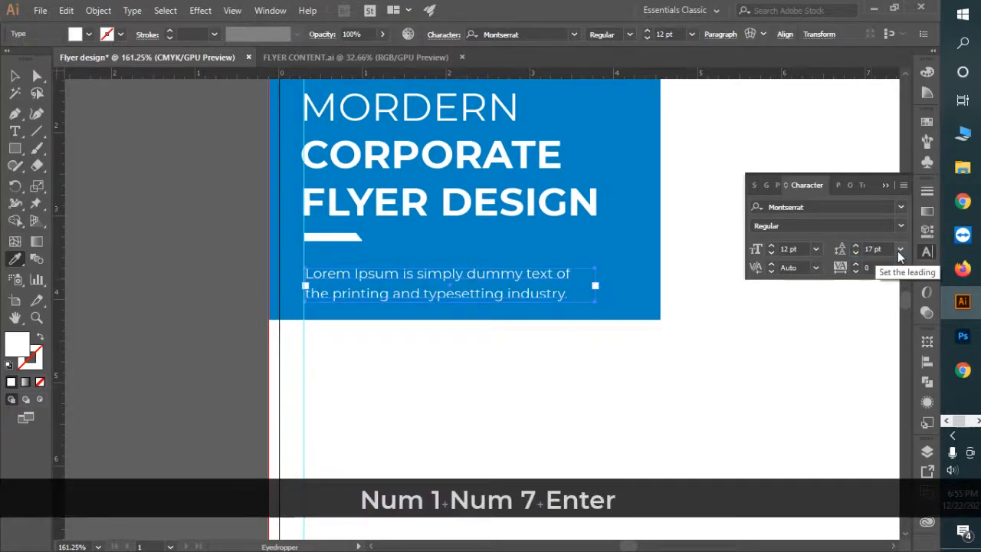
{"action": "left_click", "coordinate": [652, 360]}
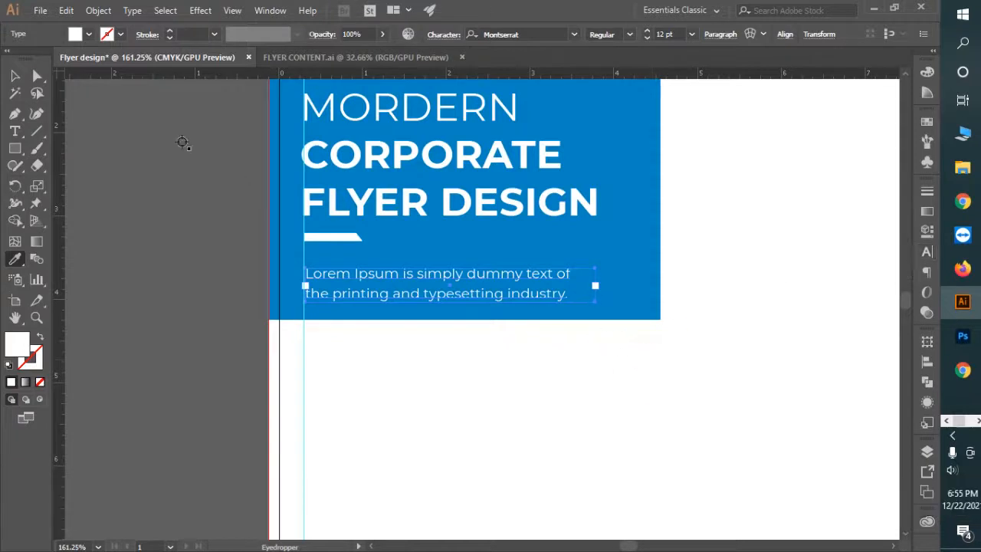
{"action": "left_click", "coordinate": [16, 78]}
{"action": "left_click", "coordinate": [88, 142]}
Step: Widen the Lorem Ipsum paragraph frame so its lines reflow
{"action": "key", "text": "ctrl+space"}
{"action": "left_click_drag", "start_coordinate": [411, 281], "coordinate": [496, 297]}
{"action": "left_click", "coordinate": [497, 296]}
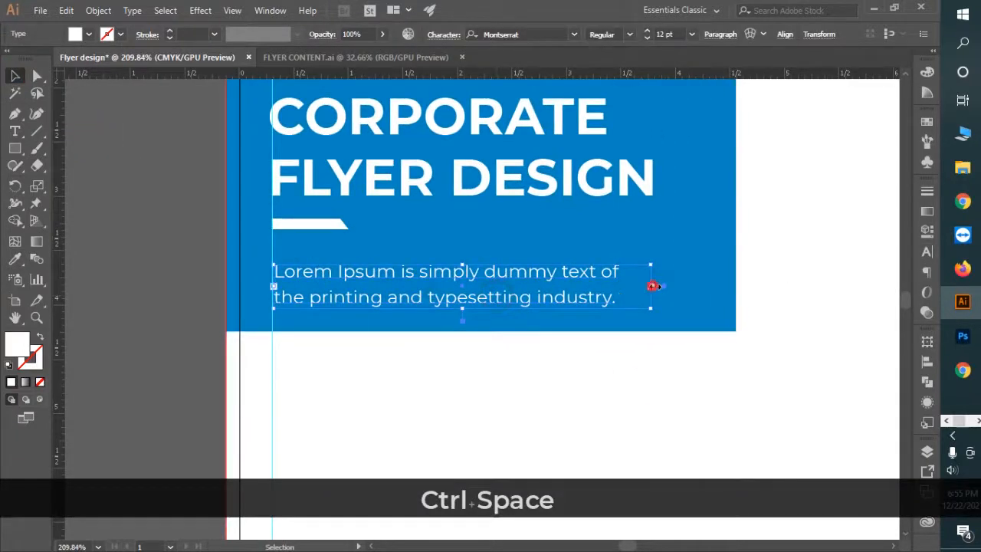
{"action": "left_click_drag", "start_coordinate": [652, 285], "coordinate": [682, 286]}
{"action": "key", "text": "ctrl+space"}
{"action": "left_click_drag", "start_coordinate": [714, 317], "coordinate": [595, 282]}
{"action": "key", "text": "space"}
{"action": "left_click_drag", "start_coordinate": [729, 271], "coordinate": [576, 286]}
Step: Set the Lorem Ipsum paragraph's font size to 11.5 pt
{"action": "left_click", "coordinate": [427, 371]}
{"action": "key", "text": "ctrl+space"}
{"action": "left_click_drag", "start_coordinate": [327, 310], "coordinate": [402, 337]}
{"action": "left_click", "coordinate": [416, 332]}
{"action": "left_click", "coordinate": [667, 34]}
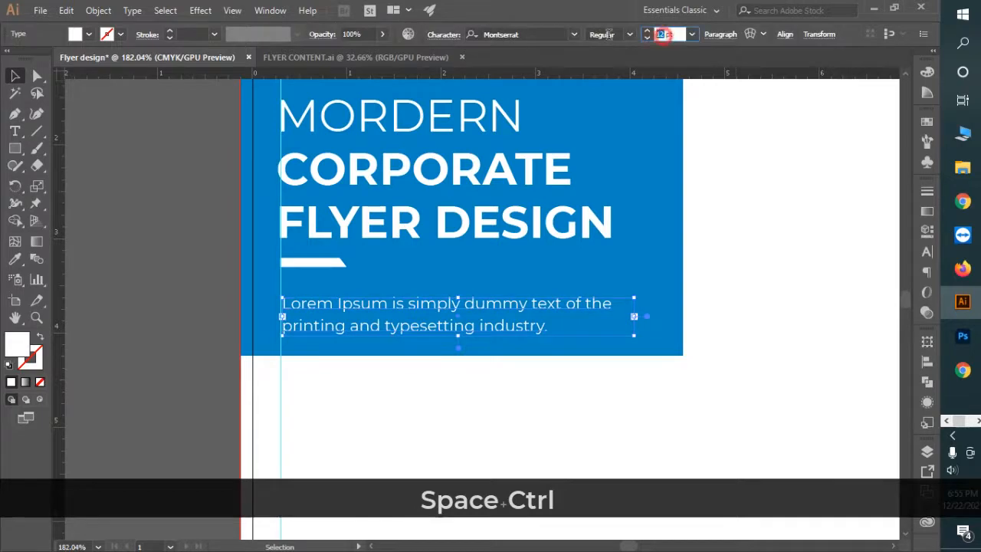
{"action": "type", "text": "11.5"}
{"action": "key", "text": "Return"}
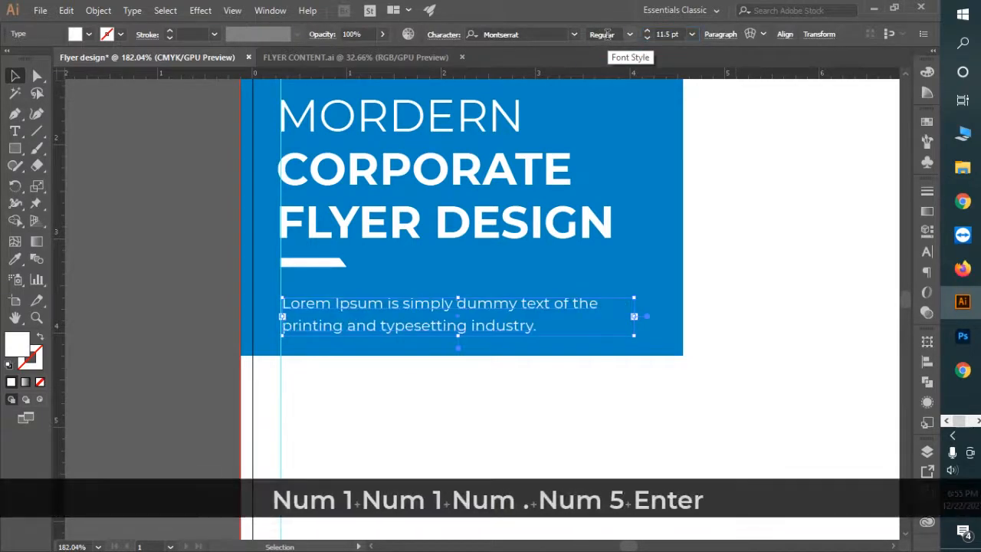
{"action": "left_click", "coordinate": [745, 228]}
Step: Align the paragraph's left edge with the guide
{"action": "key", "text": "ctrl+space"}
{"action": "left_click_drag", "start_coordinate": [327, 314], "coordinate": [456, 296]}
{"action": "left_click", "coordinate": [454, 300]}
{"action": "left_click", "coordinate": [452, 300]}
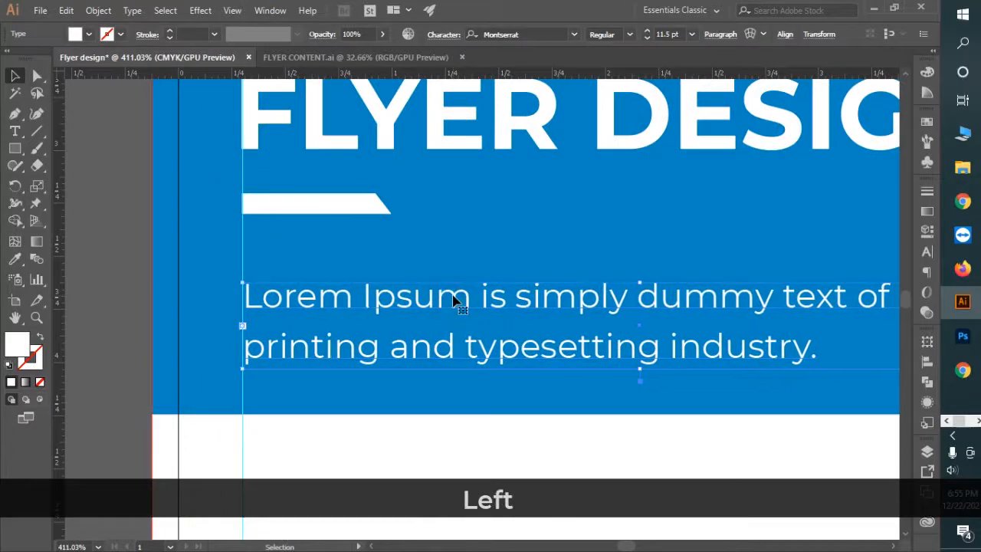
{"action": "key", "text": "ctrl+space"}
{"action": "left_click_drag", "start_coordinate": [225, 269], "coordinate": [226, 269]}
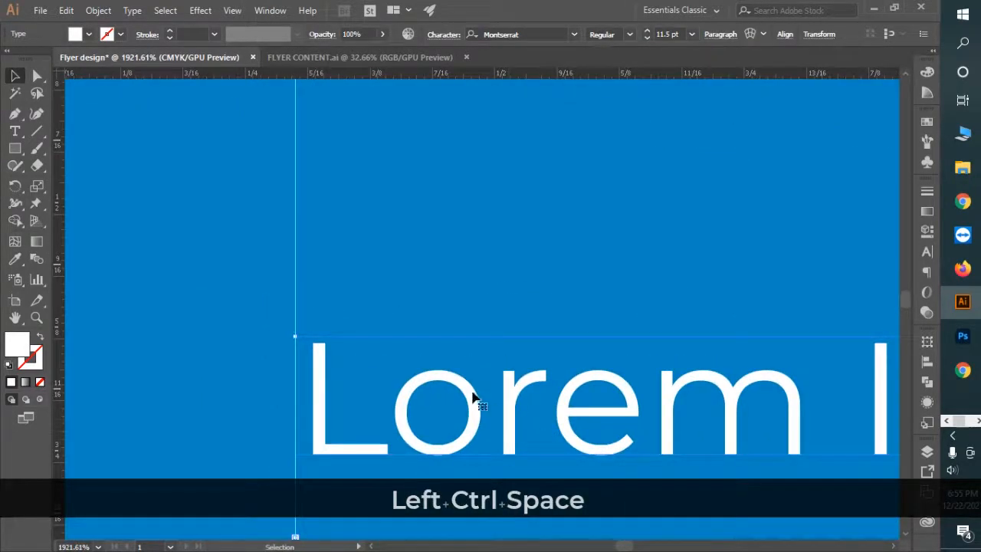
{"action": "left_click_drag", "start_coordinate": [472, 396], "coordinate": [456, 395]}
{"action": "key", "text": "ctrl+space"}
{"action": "left_click_drag", "start_coordinate": [559, 386], "coordinate": [391, 314]}
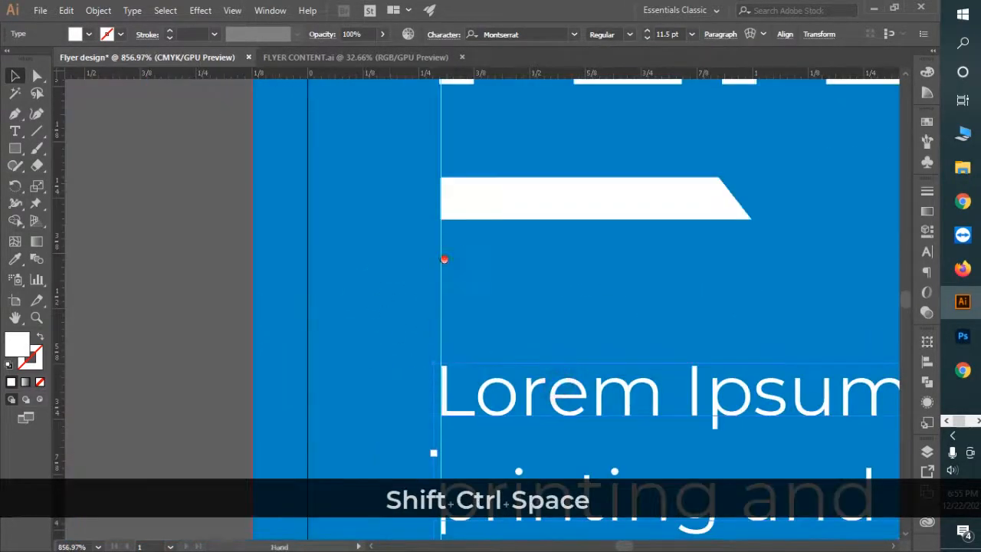
Step: Nudge the Lorem Ipsum paragraph upward within the blue header
{"action": "left_click_drag", "start_coordinate": [444, 259], "coordinate": [414, 528]}
{"action": "key", "text": "ctrl+space"}
{"action": "left_click_drag", "start_coordinate": [556, 453], "coordinate": [309, 352]}
{"action": "left_click_drag", "start_coordinate": [679, 409], "coordinate": [522, 302]}
{"action": "key", "text": "ctrl+space"}
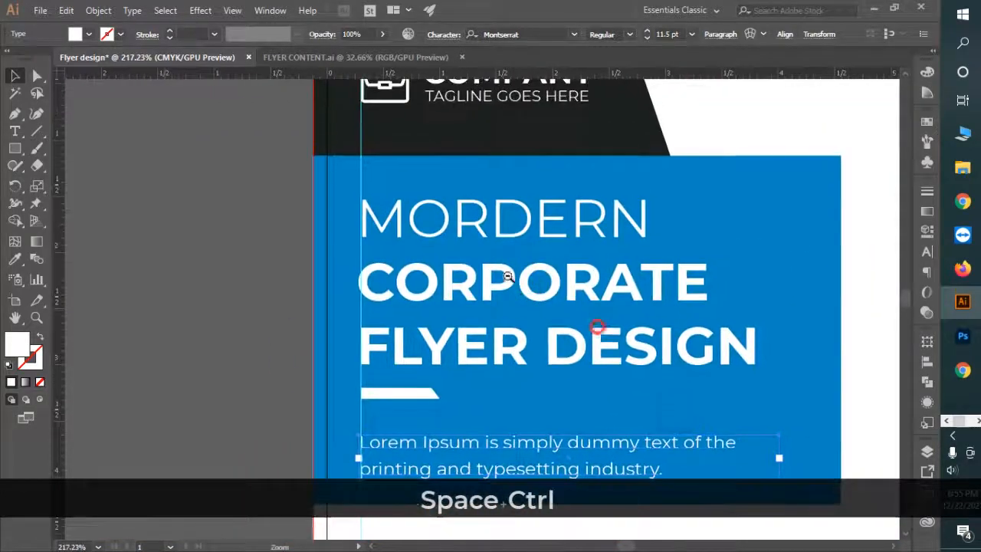
{"action": "left_click_drag", "start_coordinate": [597, 327], "coordinate": [508, 277]}
{"action": "left_click_drag", "start_coordinate": [619, 342], "coordinate": [506, 304]}
{"action": "key", "text": "ctrl+space"}
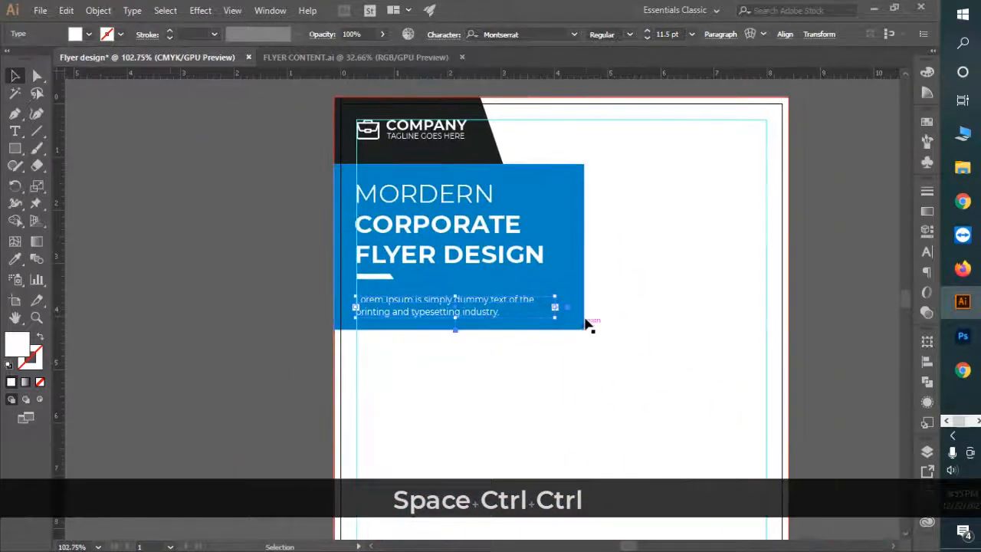
{"action": "left_click", "coordinate": [586, 322]}
{"action": "key", "text": "ctrl+space"}
{"action": "left_click_drag", "start_coordinate": [420, 305], "coordinate": [511, 334]}
{"action": "left_click", "coordinate": [487, 313]}
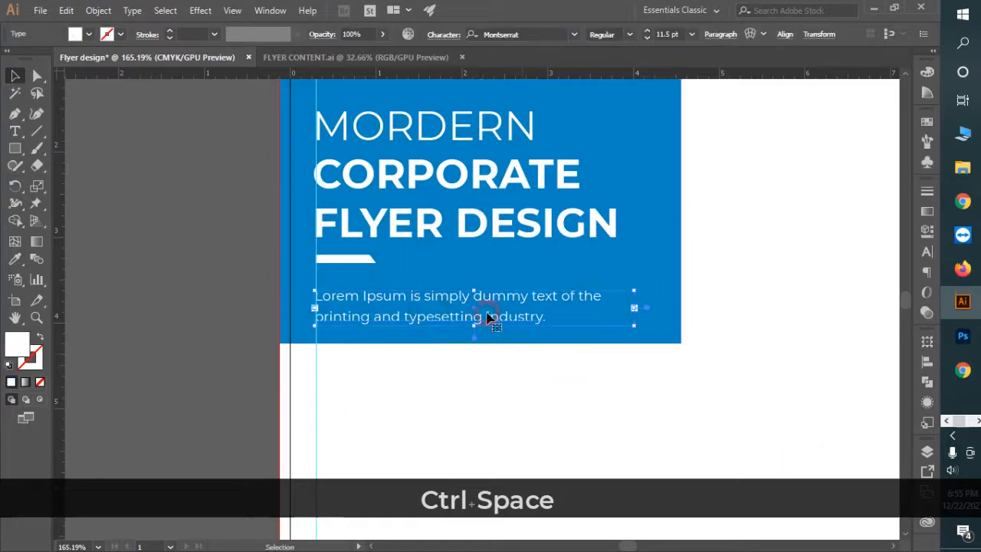
{"action": "key", "text": "shift+Up"}
{"action": "left_click", "coordinate": [564, 400]}
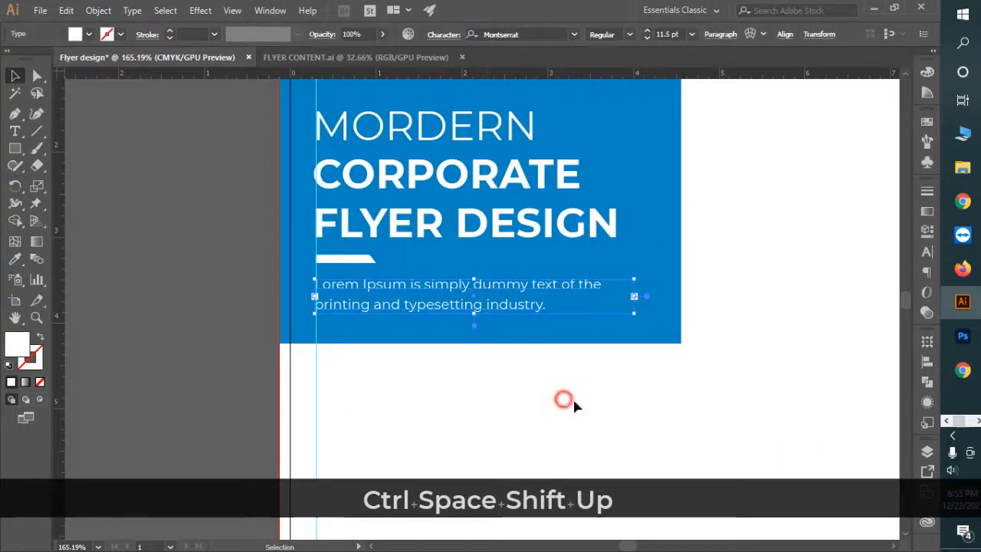
Step: Nudge the paragraph and white bar up together, then lower the white bar slightly
{"action": "key", "text": "ctrl+space"}
{"action": "left_click_drag", "start_coordinate": [624, 406], "coordinate": [518, 366]}
{"action": "left_click", "coordinate": [489, 316]}
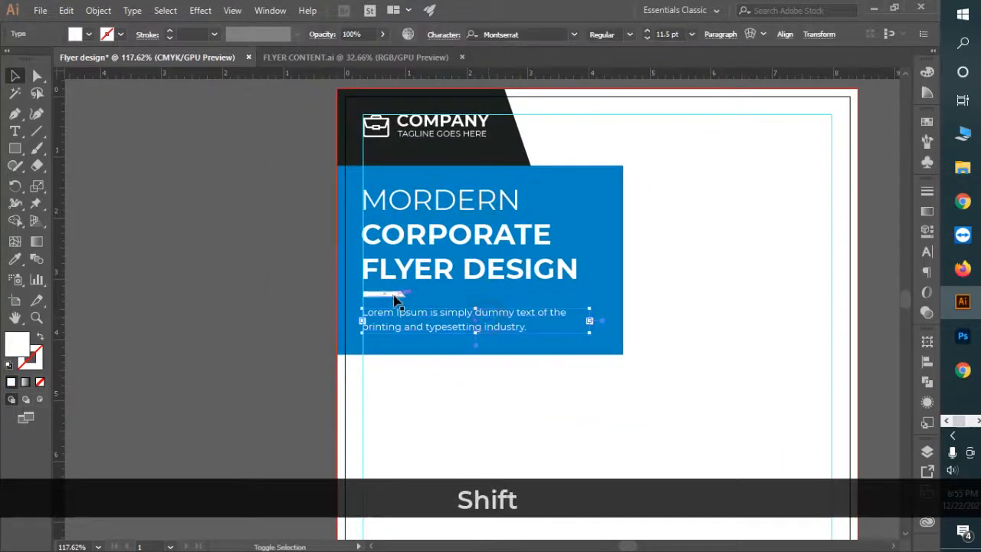
{"action": "left_click", "coordinate": [395, 293], "text": "shift"}
{"action": "key", "text": "shift+Up"}
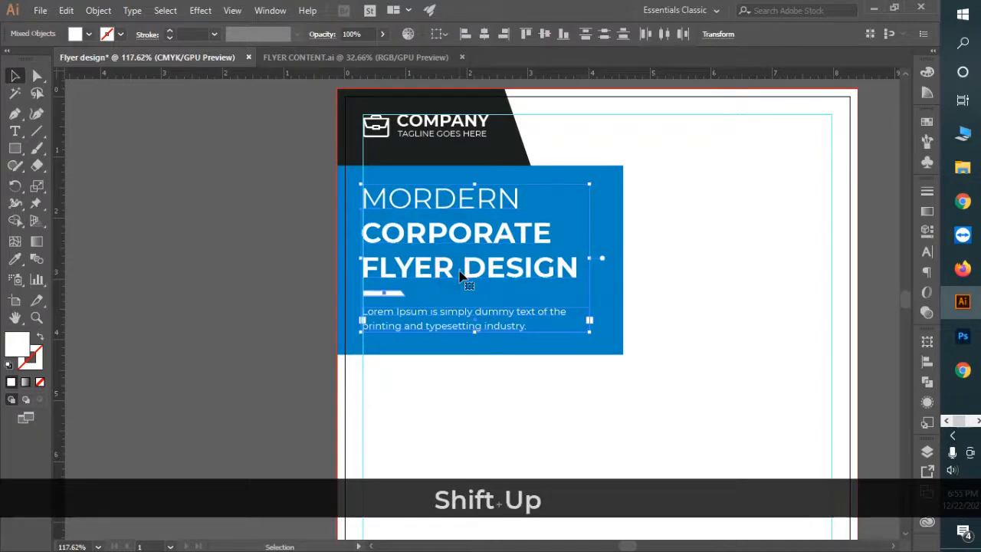
{"action": "left_click", "coordinate": [491, 416]}
{"action": "left_click", "coordinate": [381, 293]}
{"action": "key", "text": "Down"}
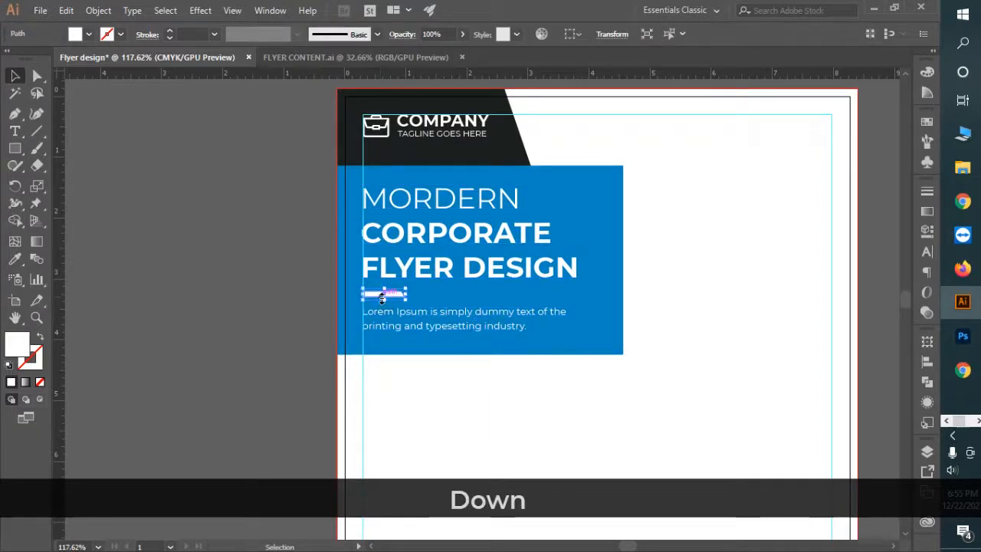
{"action": "left_click", "coordinate": [394, 403]}
Step: Pull the blue box's top-right corner left to about 4.007 in, slanting its edge
{"action": "left_click_drag", "start_coordinate": [654, 410], "coordinate": [536, 376]}
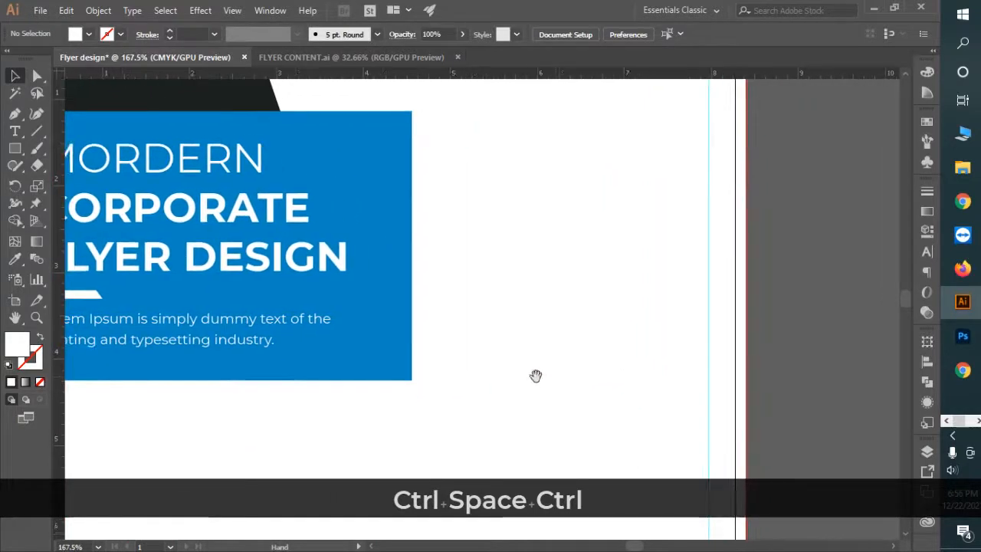
{"action": "left_click_drag", "start_coordinate": [529, 255], "coordinate": [460, 245]}
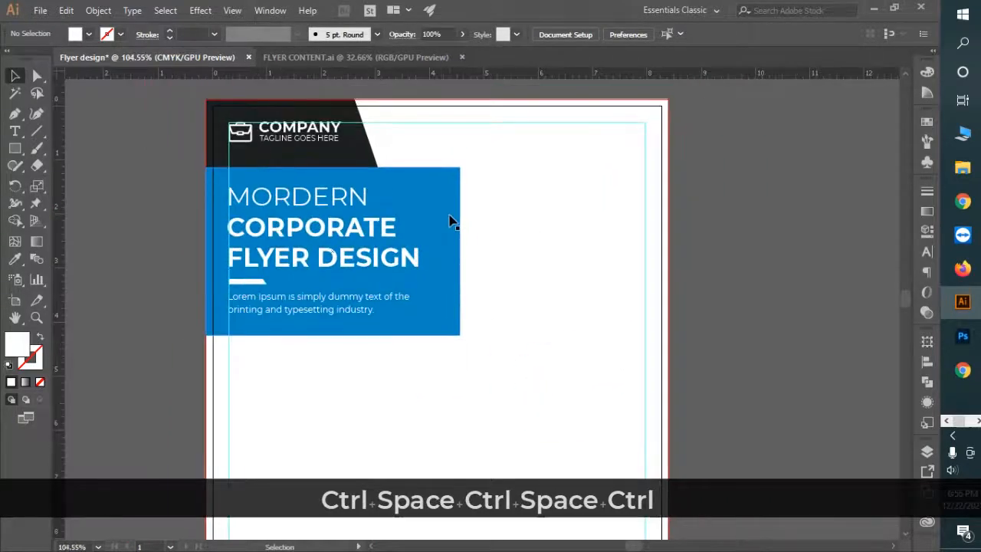
{"action": "key", "text": "a"}
{"action": "left_click_drag", "start_coordinate": [460, 167], "coordinate": [430, 168]}
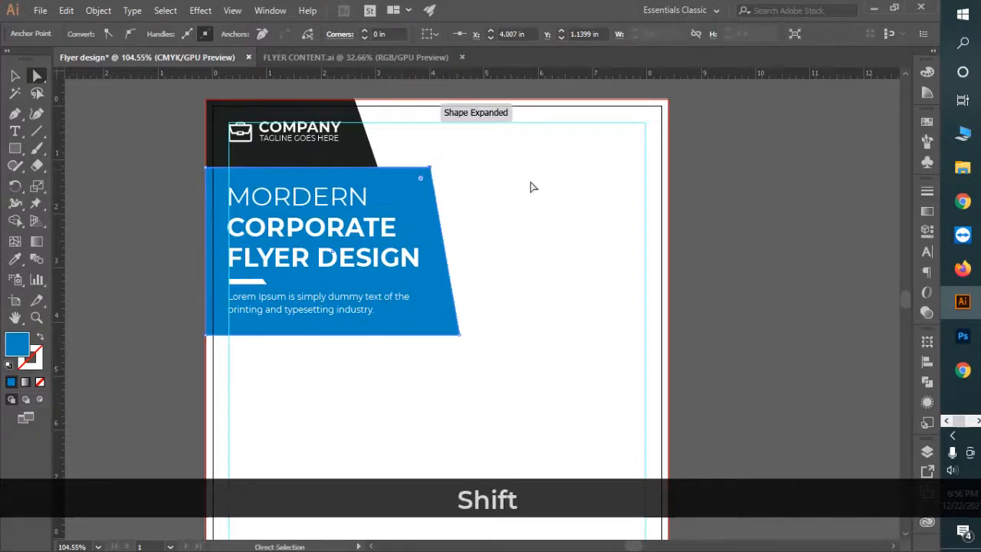
{"action": "left_click", "coordinate": [14, 76]}
Step: Draw a rectangle bar from the blue box to the right page edge
{"action": "left_click", "coordinate": [14, 148]}
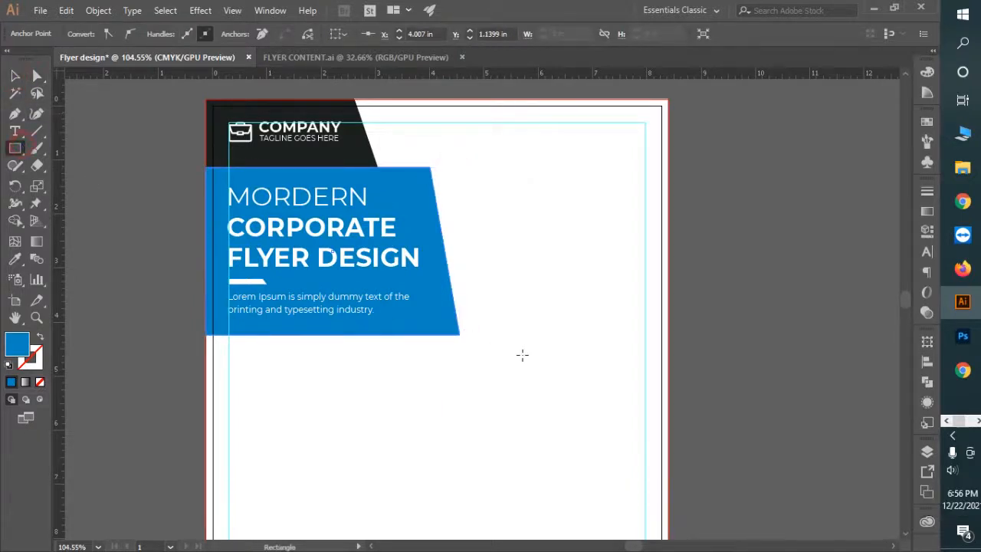
{"action": "left_click_drag", "start_coordinate": [451, 288], "coordinate": [669, 335]}
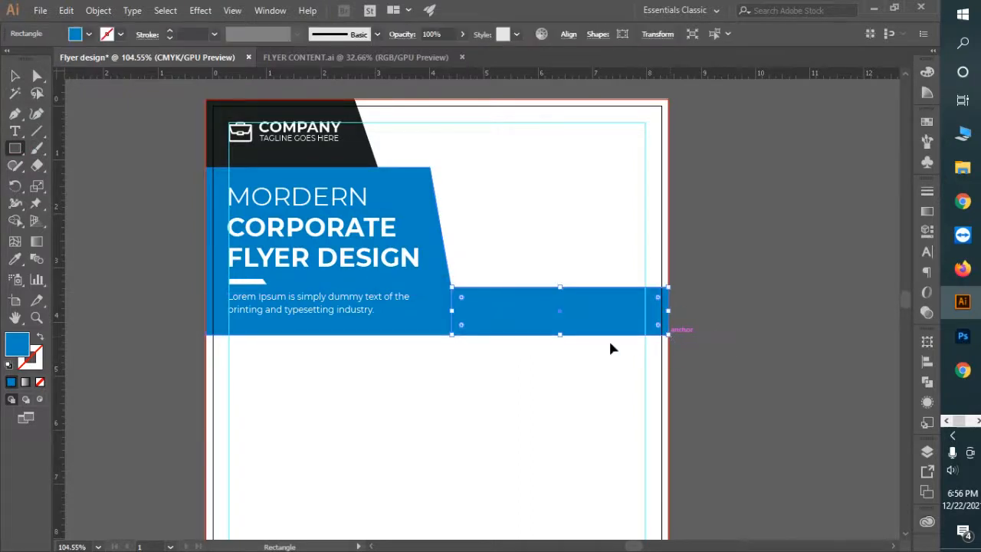
{"action": "key", "text": "ctrl+space"}
{"action": "left_click_drag", "start_coordinate": [509, 315], "coordinate": [543, 326]}
{"action": "key", "text": "ctrl+space"}
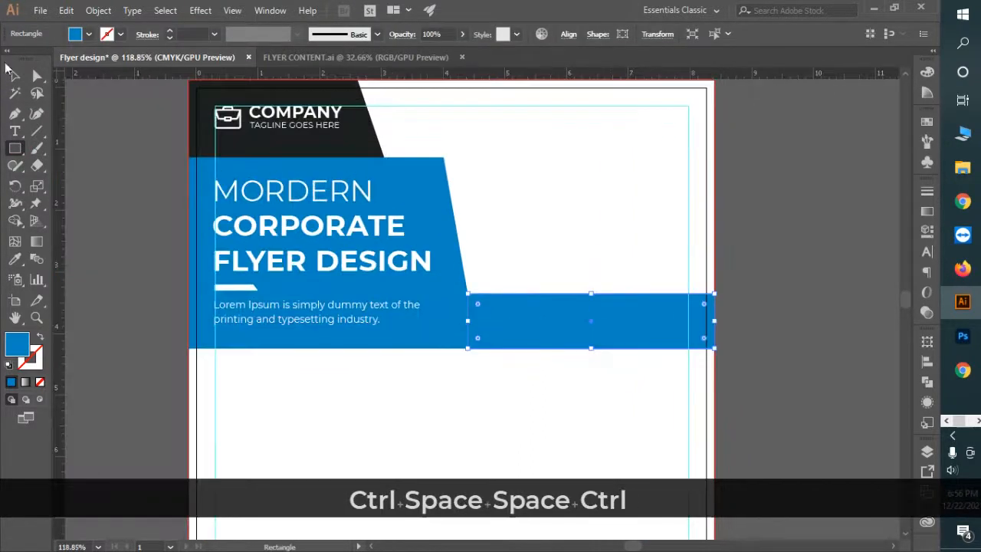
Step: Bring the headline and blue trapezoid to the front, above the new bar
{"action": "left_click", "coordinate": [14, 75]}
{"action": "left_click", "coordinate": [350, 196]}
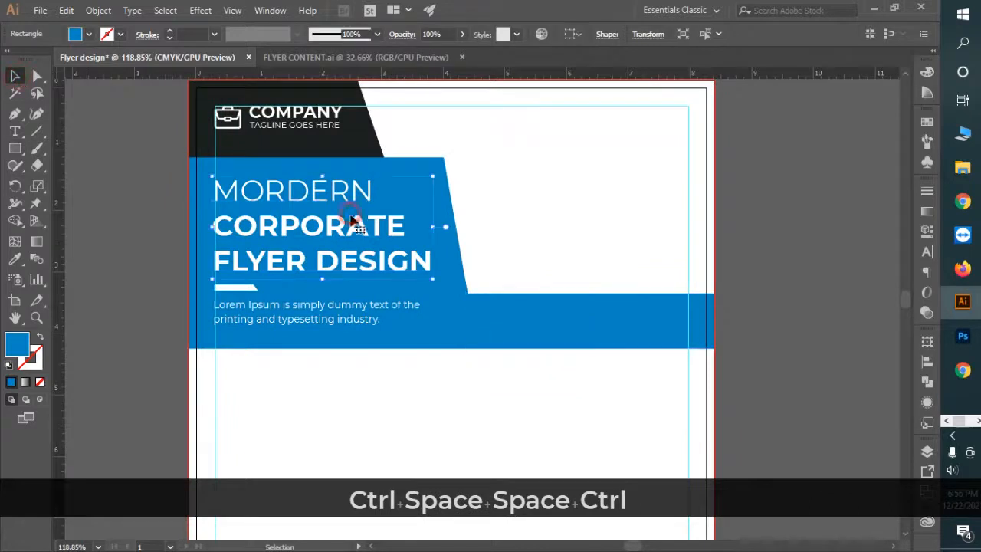
{"action": "left_click", "coordinate": [434, 164], "text": "shift"}
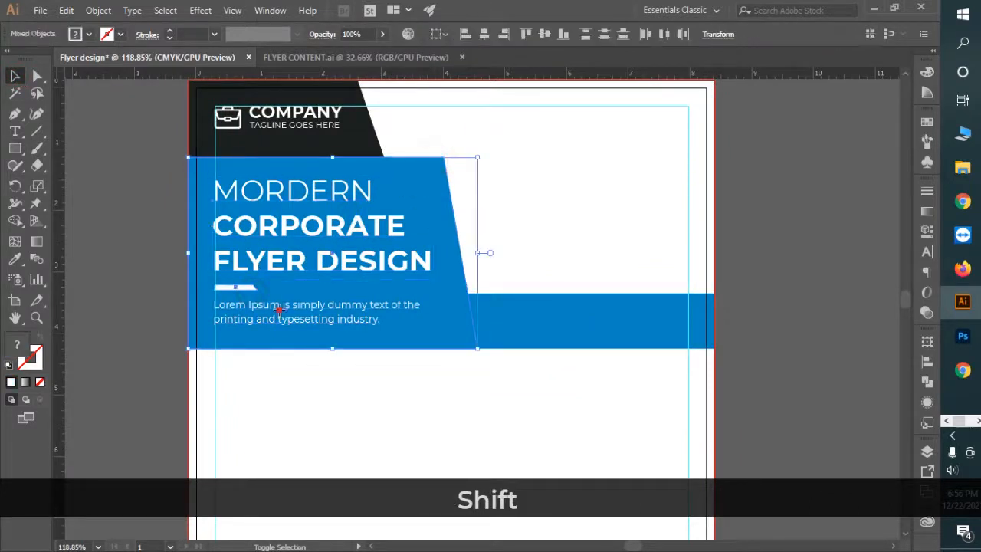
{"action": "key", "text": "ctrl+shift+bracketright"}
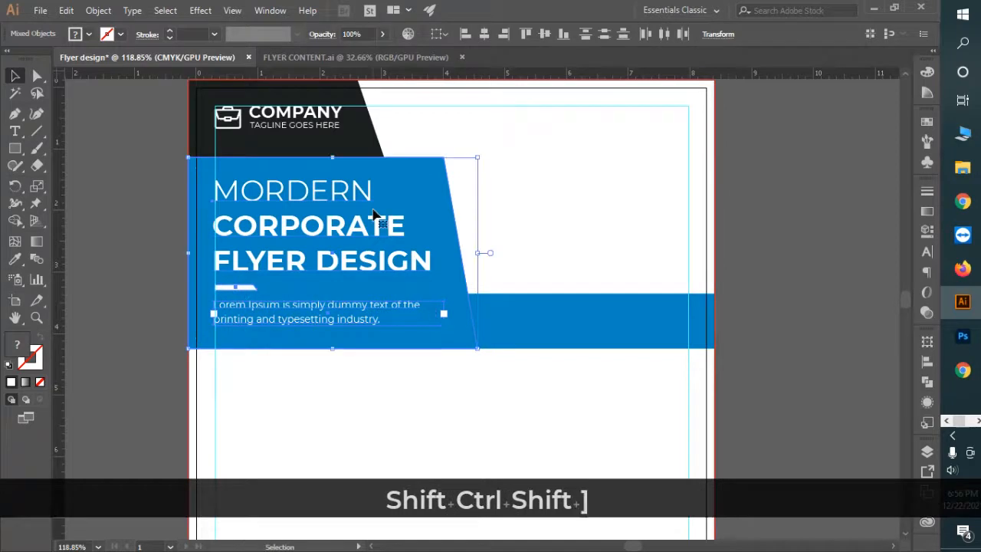
Step: Give the bar the black header colour with the Eyedropper
{"action": "left_click", "coordinate": [627, 348]}
{"action": "key", "text": "i"}
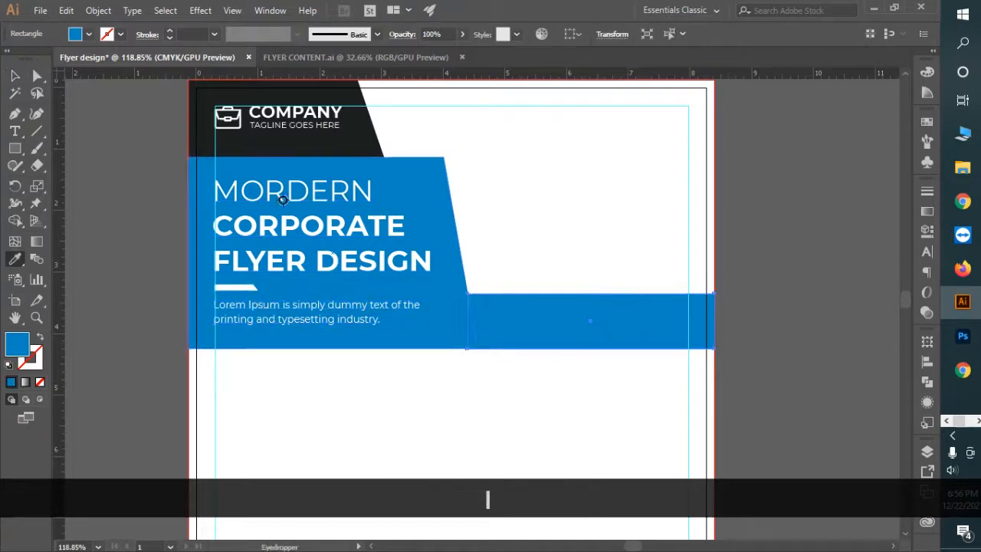
{"action": "left_click", "coordinate": [339, 143]}
{"action": "left_click", "coordinate": [14, 74]}
{"action": "left_click", "coordinate": [482, 417]}
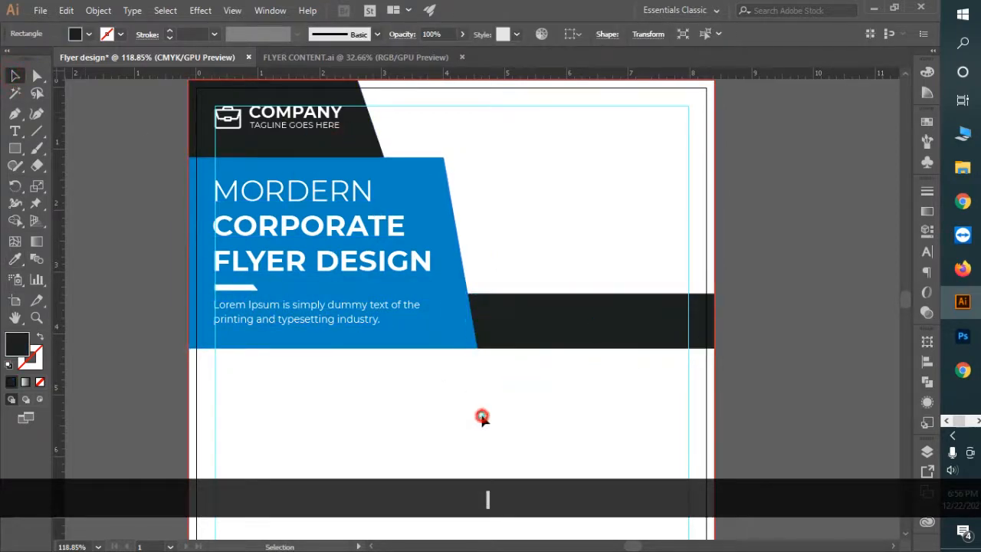
{"action": "key", "text": "ctrl+space"}
{"action": "left_click_drag", "start_coordinate": [450, 322], "coordinate": [408, 289]}
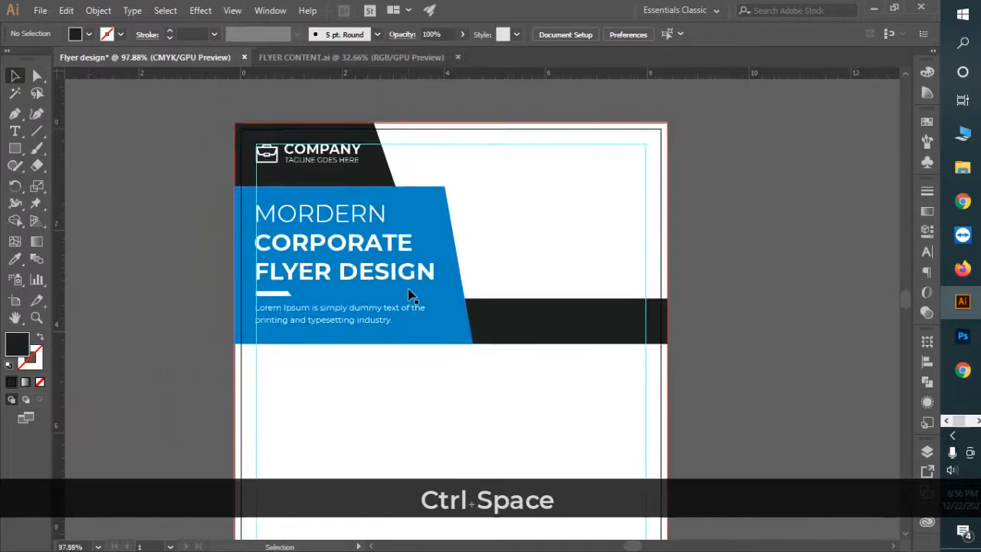
Step: Add a text object on the black bar and set it to 22 pt
{"action": "key", "text": "t"}
{"action": "left_click", "coordinate": [527, 337]}
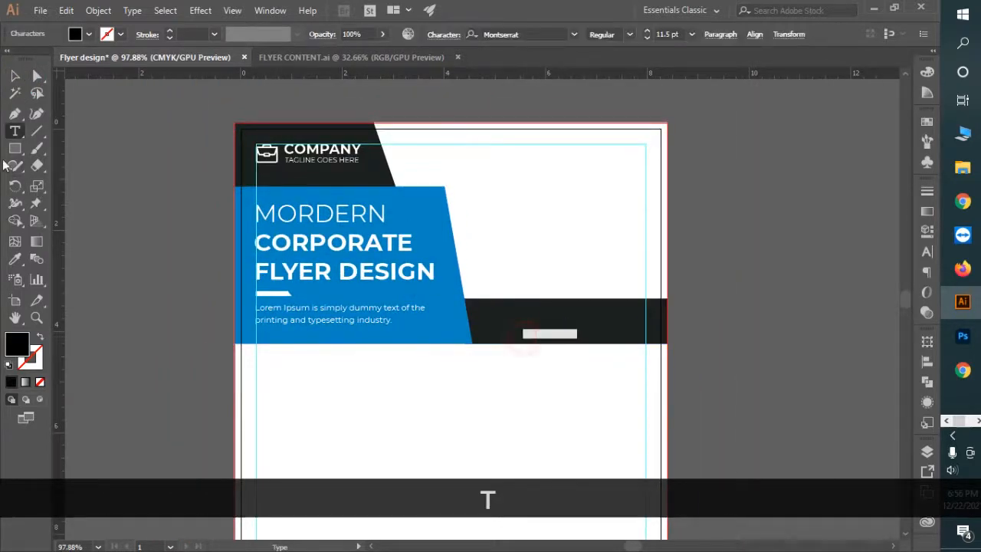
{"action": "key", "text": "Escape"}
{"action": "mouse_move", "coordinate": [580, 342]}
{"action": "left_mouse_down"}
{"action": "mouse_move", "coordinate": [576, 332]}
{"action": "mouse_move", "coordinate": [621, 355]}
{"action": "mouse_move", "coordinate": [627, 343]}
{"action": "mouse_move", "coordinate": [584, 322]}
{"action": "left_mouse_up"}
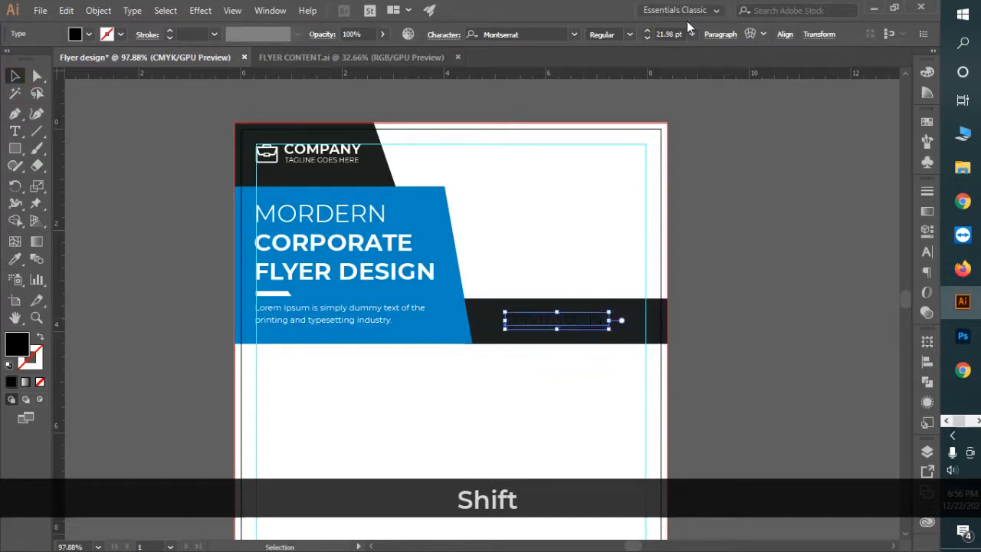
{"action": "left_click", "coordinate": [682, 31]}
{"action": "type", "text": "22"}
{"action": "key", "text": "Return"}
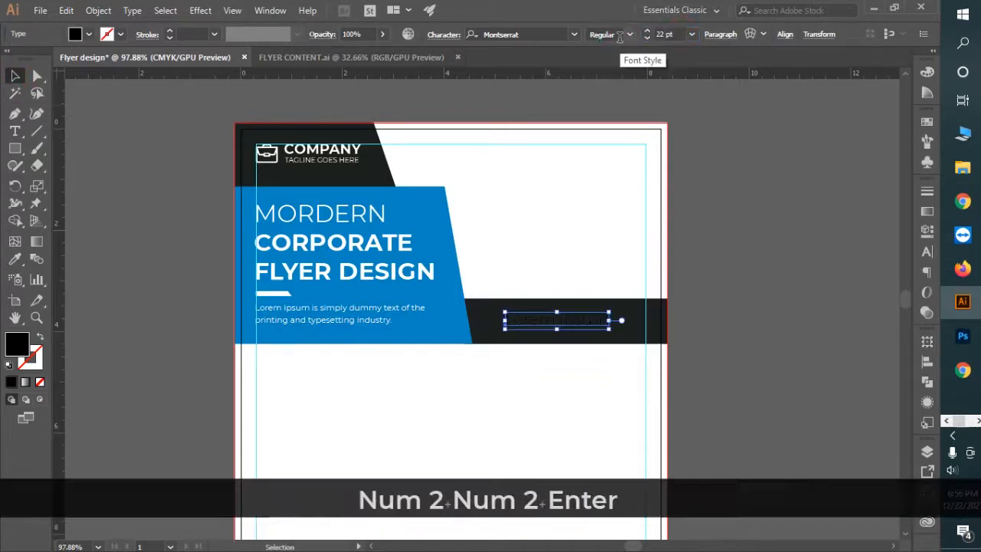
Step: Replace the placeholder with the contact phone number, correcting its final digits
{"action": "key", "text": "t"}
{"action": "left_click_drag", "start_coordinate": [615, 322], "coordinate": [415, 320]}
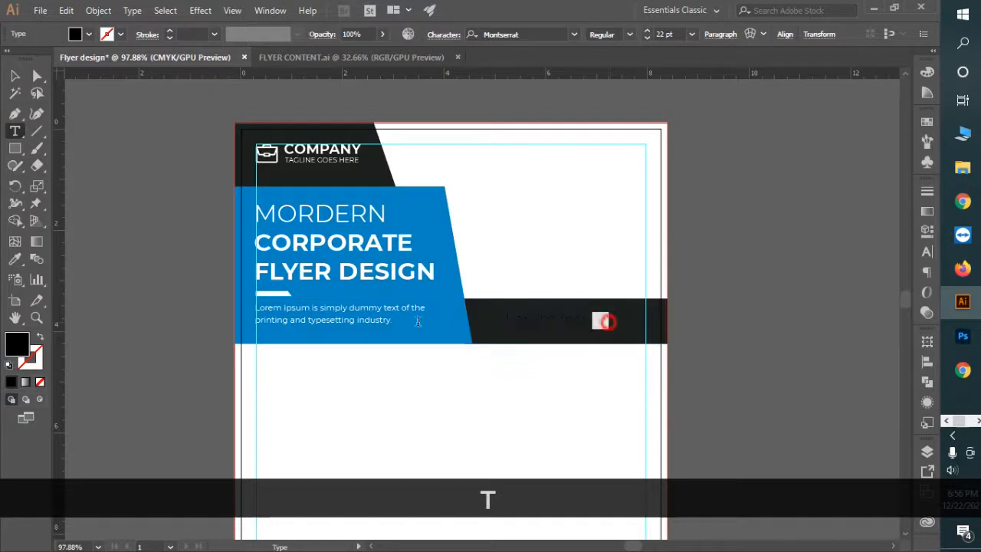
{"action": "key", "text": "BackSpace"}
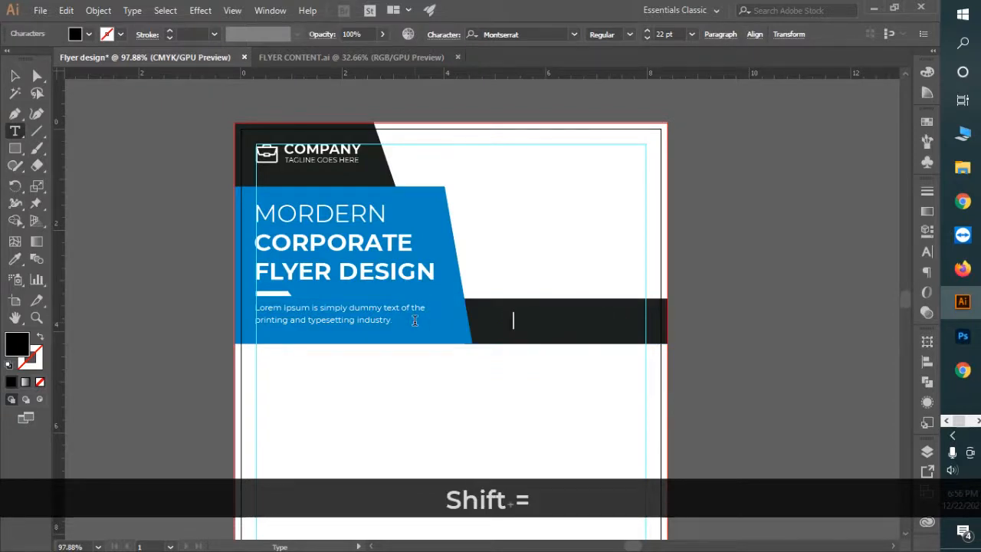
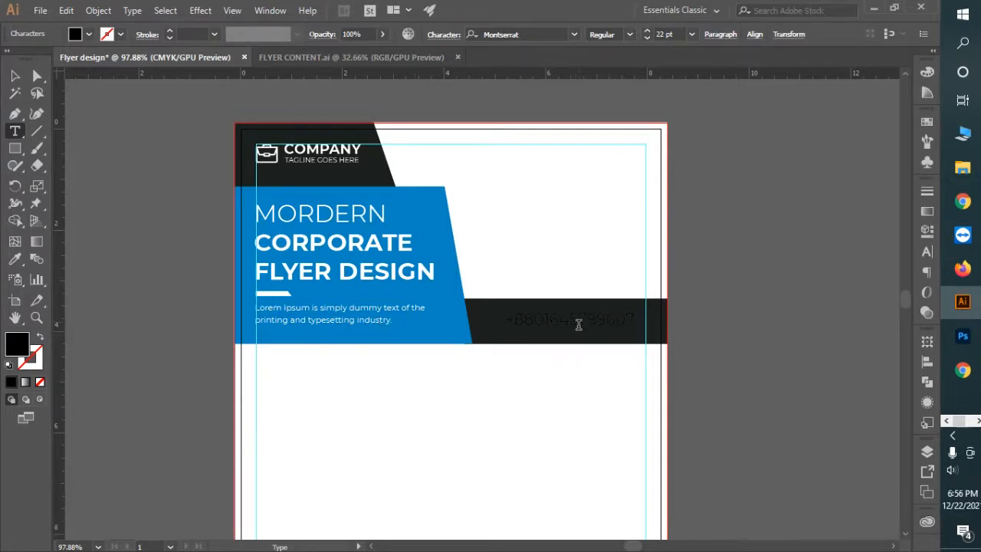
Step: Make the phone number white by eyedropping white from the page
{"action": "key", "text": "ctrl+space"}
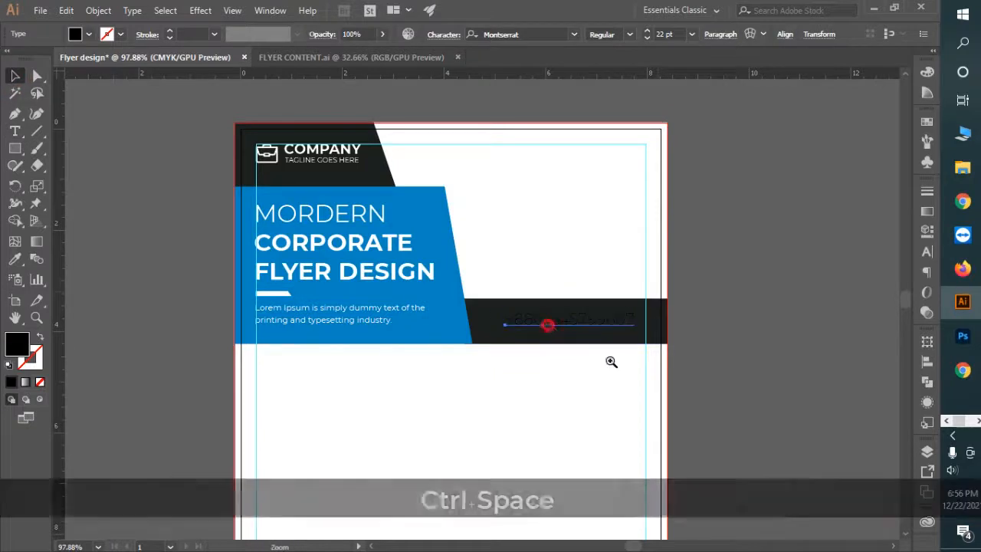
{"action": "left_click_drag", "start_coordinate": [611, 361], "coordinate": [669, 388]}
{"action": "key", "text": "i"}
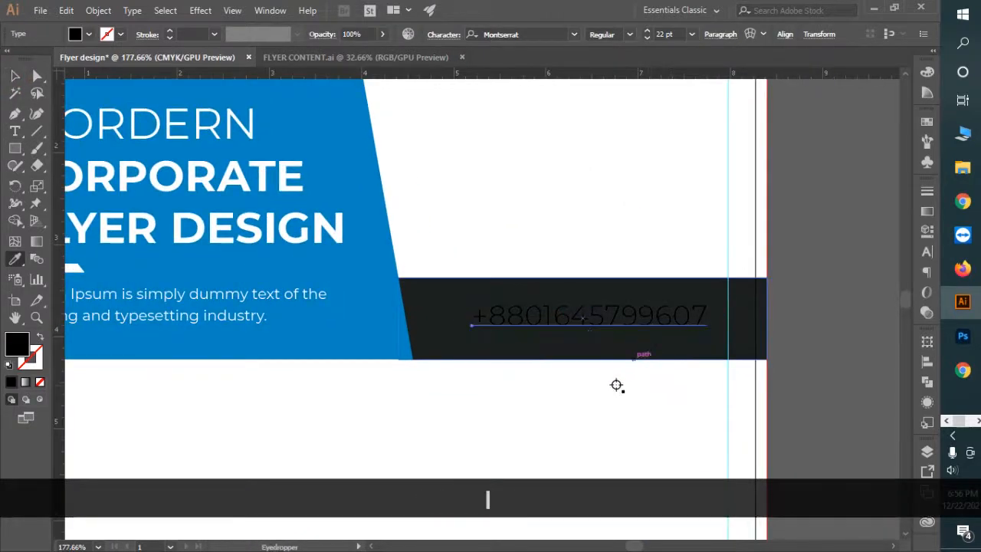
{"action": "left_click", "coordinate": [609, 397]}
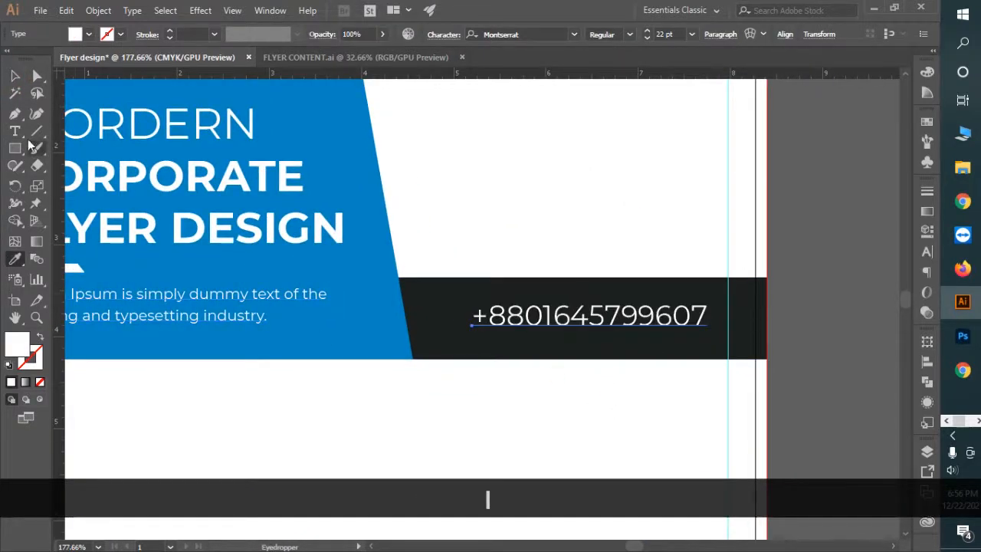
Step: Set the phone number in Poppins Bold
{"action": "key", "text": "t"}
{"action": "left_click_drag", "start_coordinate": [477, 316], "coordinate": [761, 327]}
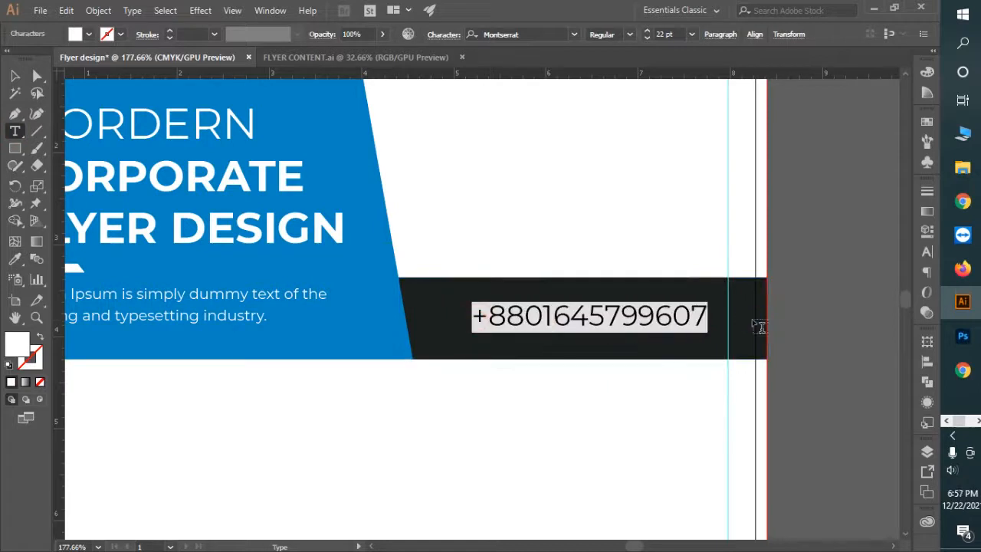
{"action": "left_click", "coordinate": [625, 33]}
{"action": "left_click", "coordinate": [634, 242]}
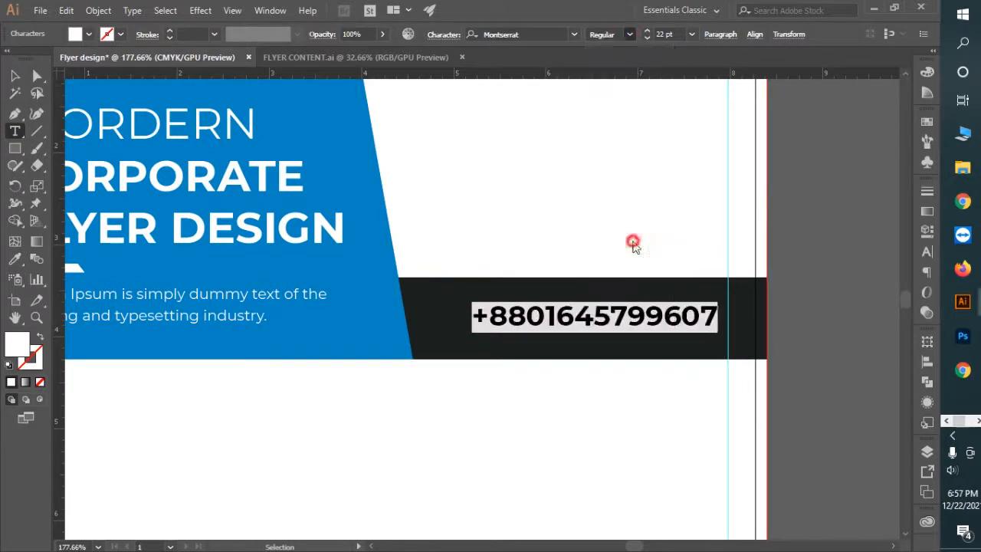
{"action": "left_click", "coordinate": [527, 34]}
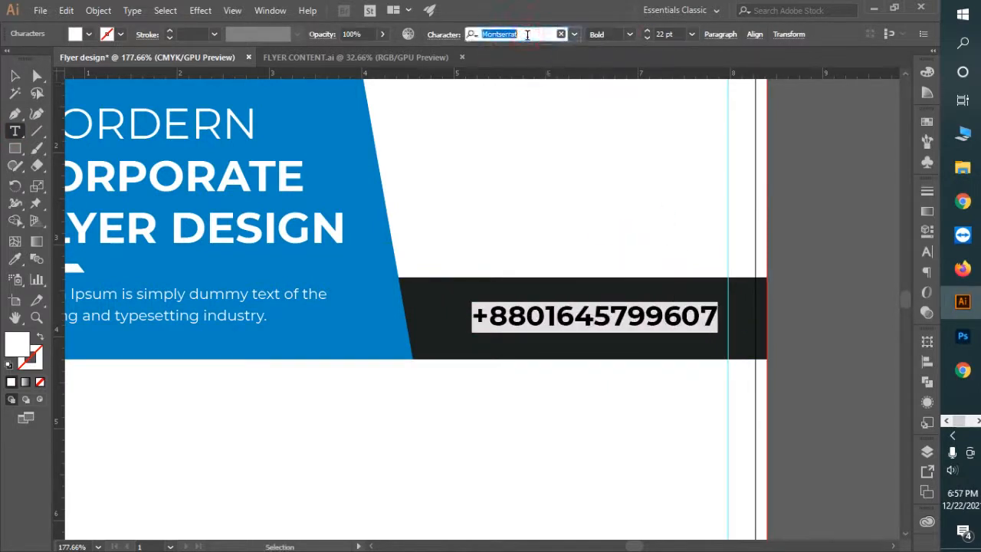
{"action": "type", "text": "popp"}
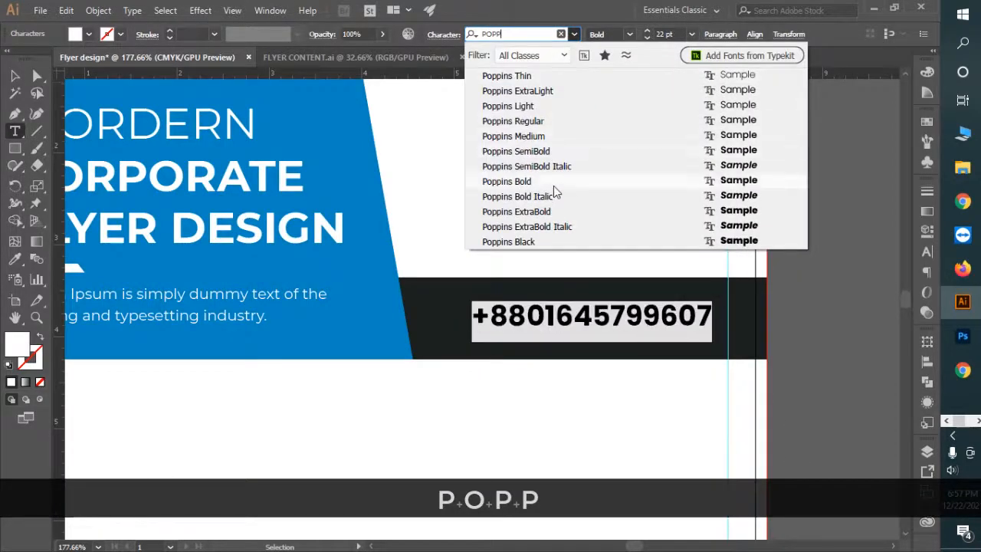
{"action": "left_click", "coordinate": [553, 184]}
{"action": "key", "text": "Escape"}
{"action": "left_click_drag", "start_coordinate": [618, 317], "coordinate": [588, 319]}
Step: Retype the copied line as 'CALL FOR APPOINTMENT' in 14 pt Regular
{"action": "key", "text": "t"}
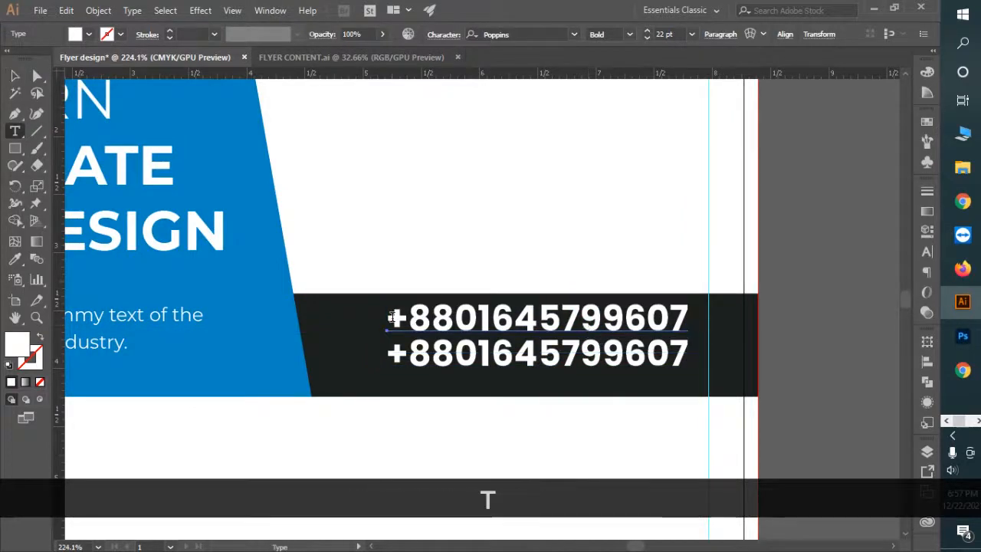
{"action": "left_click_drag", "start_coordinate": [391, 317], "coordinate": [706, 328]}
{"action": "type", "text": "CALL "}
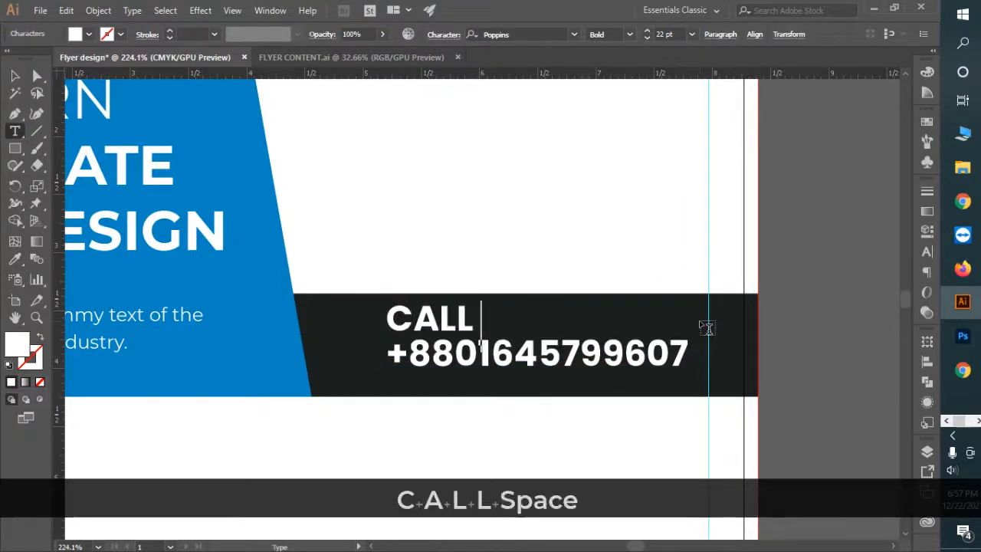
{"action": "type", "text": "FOR APPO"}
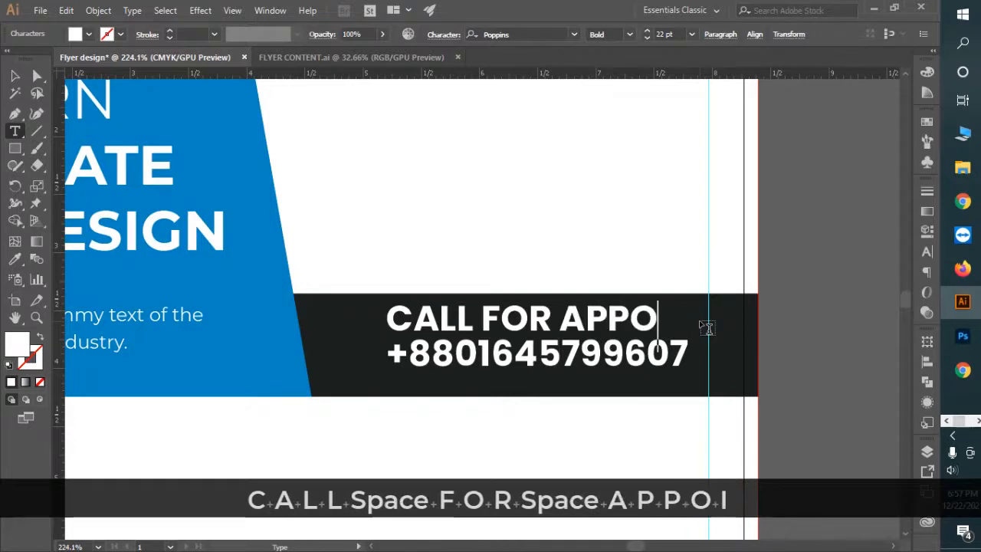
{"action": "type", "text": "INTMENT"}
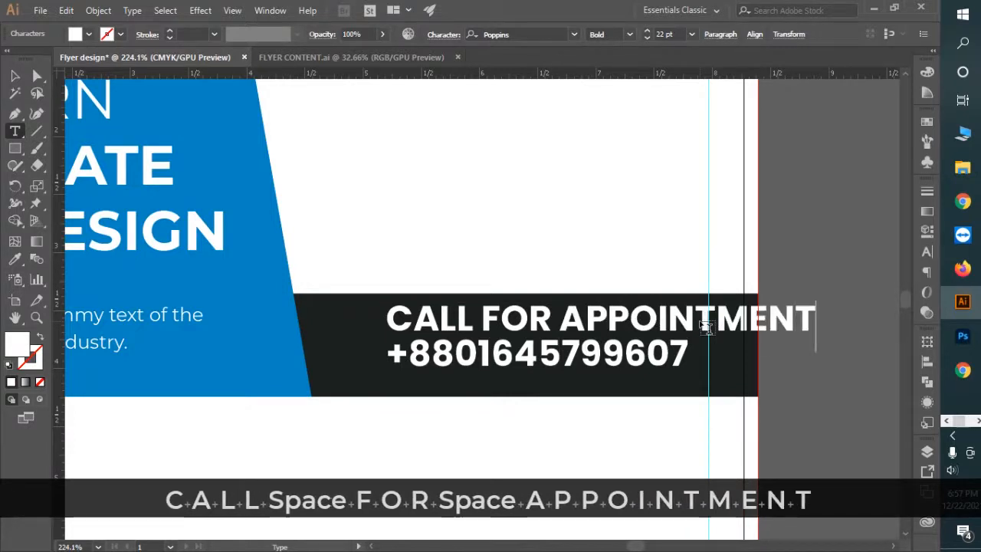
{"action": "left_click", "coordinate": [13, 76]}
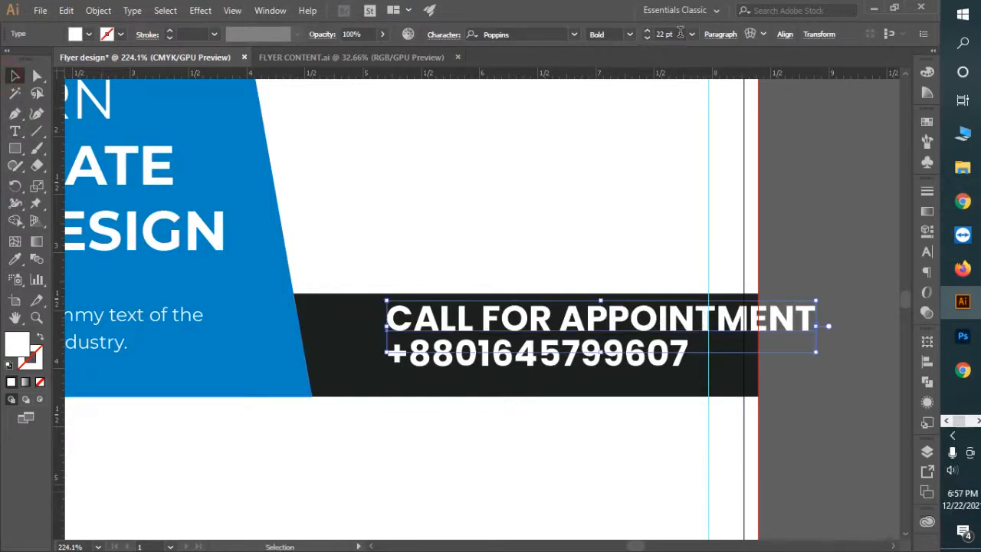
{"action": "type", "text": "14"}
{"action": "key", "text": "Return"}
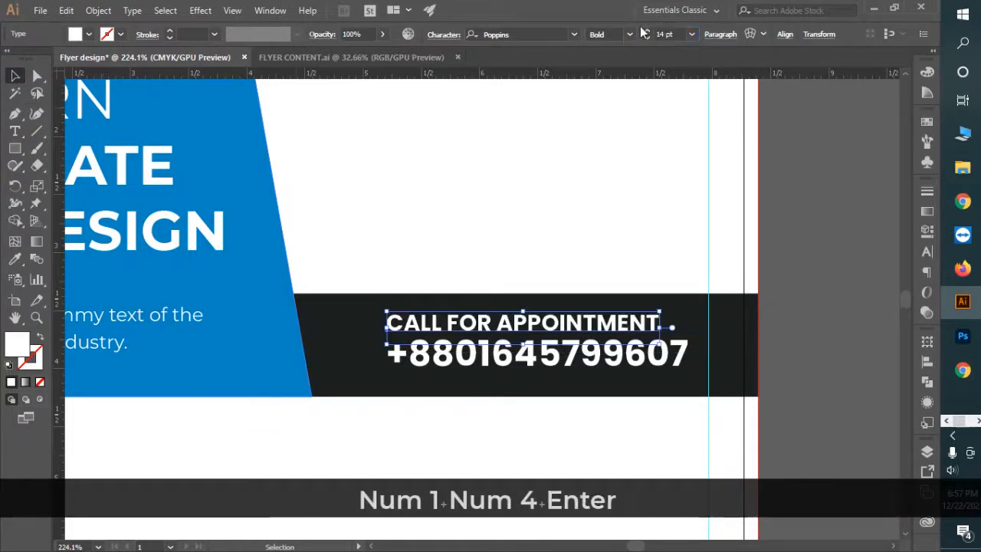
{"action": "left_click", "coordinate": [633, 34]}
{"action": "left_click", "coordinate": [627, 94]}
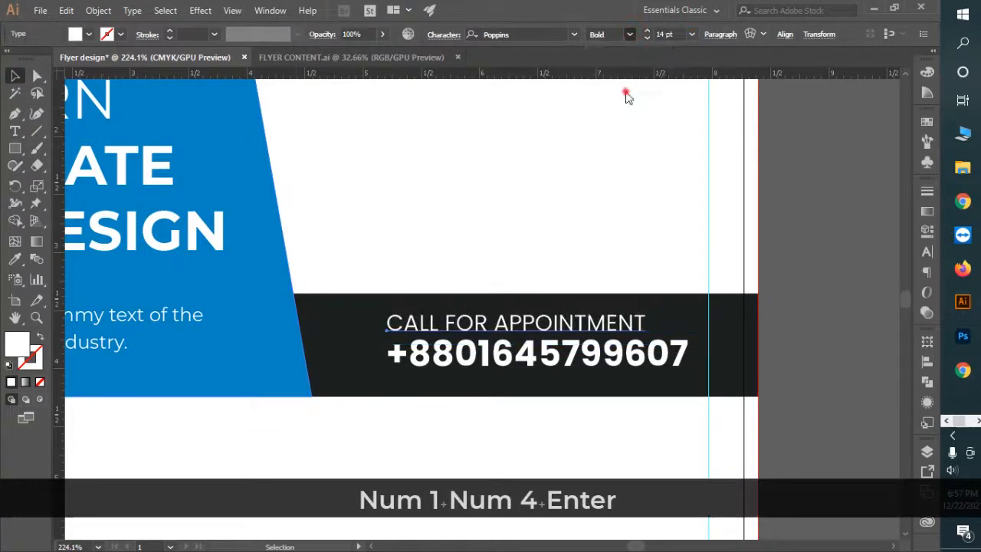
{"action": "left_click", "coordinate": [698, 204]}
Step: Left-align the appointment line and phone number with each other
{"action": "key", "text": "ctrl+space"}
{"action": "left_click_drag", "start_coordinate": [502, 344], "coordinate": [572, 381]}
{"action": "left_click", "coordinate": [572, 381], "text": "shift"}
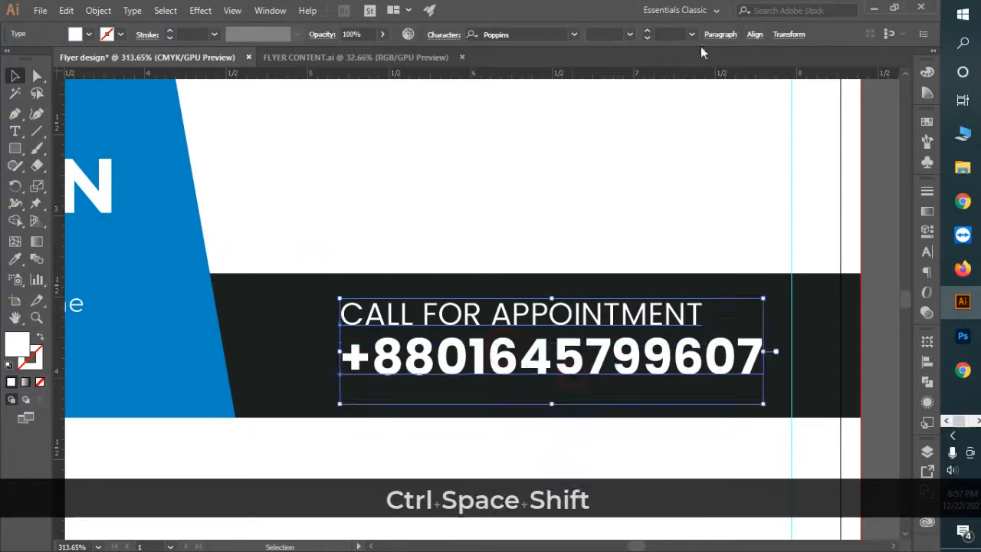
{"action": "left_click", "coordinate": [753, 35]}
{"action": "left_click", "coordinate": [606, 74]}
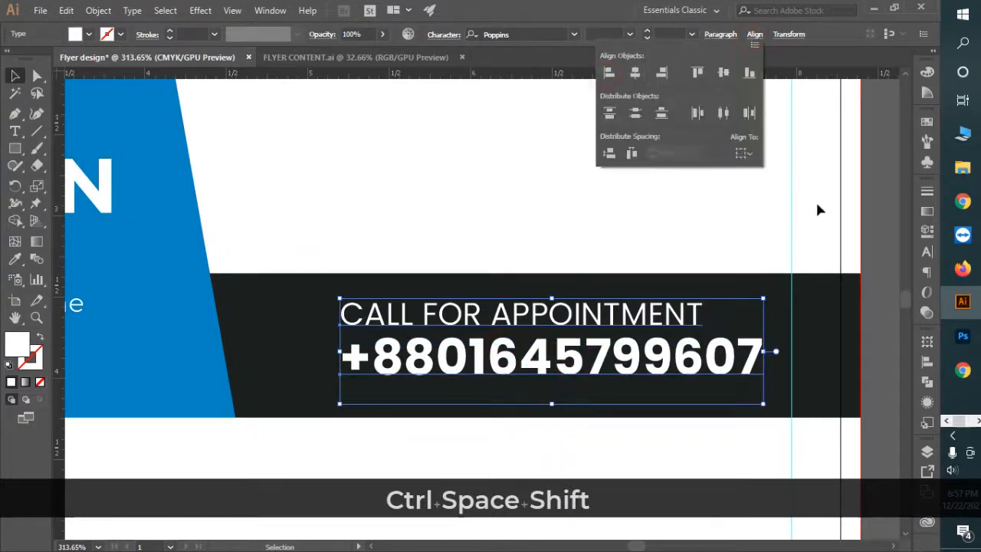
{"action": "left_click", "coordinate": [720, 471]}
Step: Move both text lines right within the bar and nudge them down
{"action": "key", "text": "ctrl+space"}
{"action": "left_click_drag", "start_coordinate": [668, 453], "coordinate": [595, 403]}
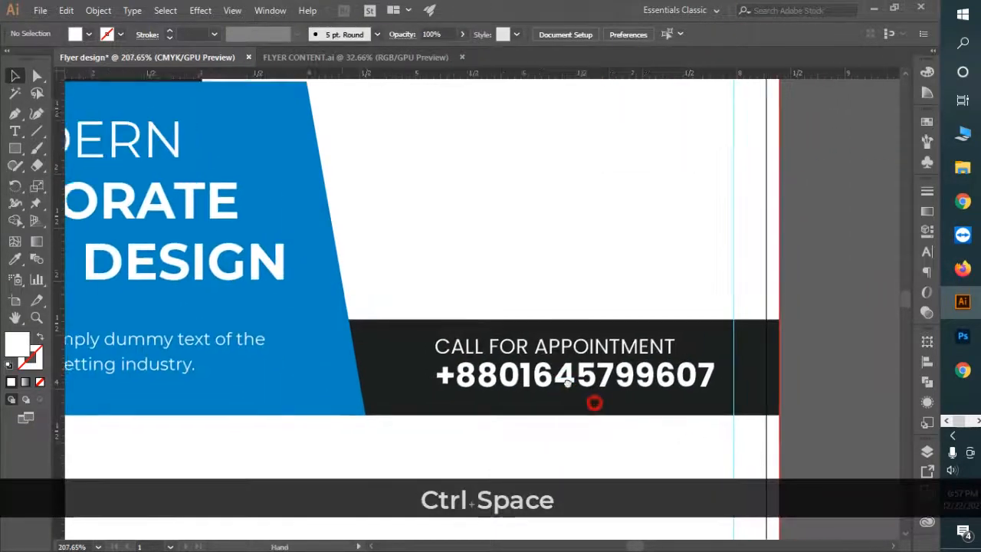
{"action": "left_click_drag", "start_coordinate": [600, 349], "coordinate": [619, 345]}
{"action": "key", "text": "ctrl+space"}
{"action": "left_click_drag", "start_coordinate": [650, 428], "coordinate": [618, 369]}
{"action": "key", "text": "Down"}
{"action": "key", "text": "Down"}
{"action": "key", "text": "Down"}
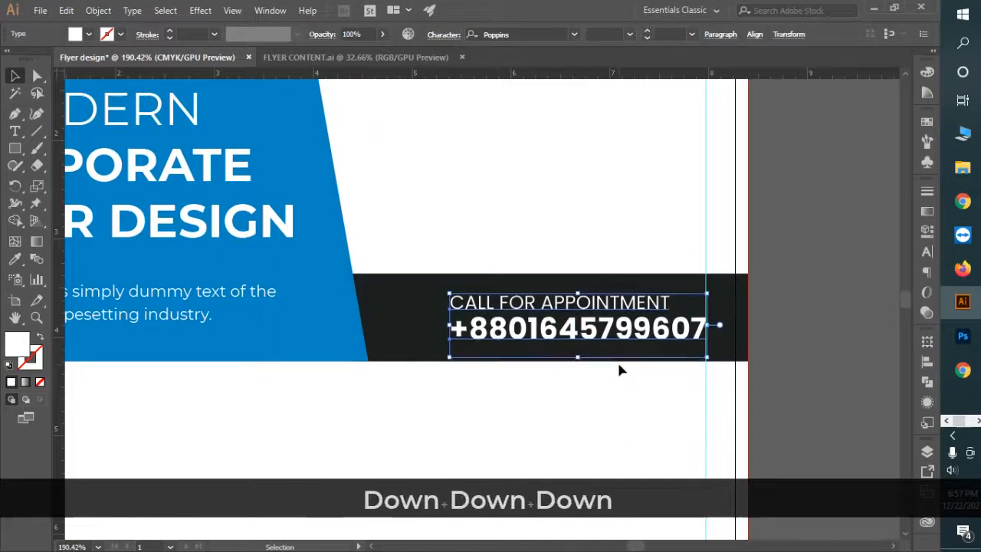
Step: Bring the blue phone icon over from FLYER CONTENT and size it beside the phone number
{"action": "left_click", "coordinate": [315, 58]}
{"action": "left_click_drag", "start_coordinate": [361, 224], "coordinate": [299, 161]}
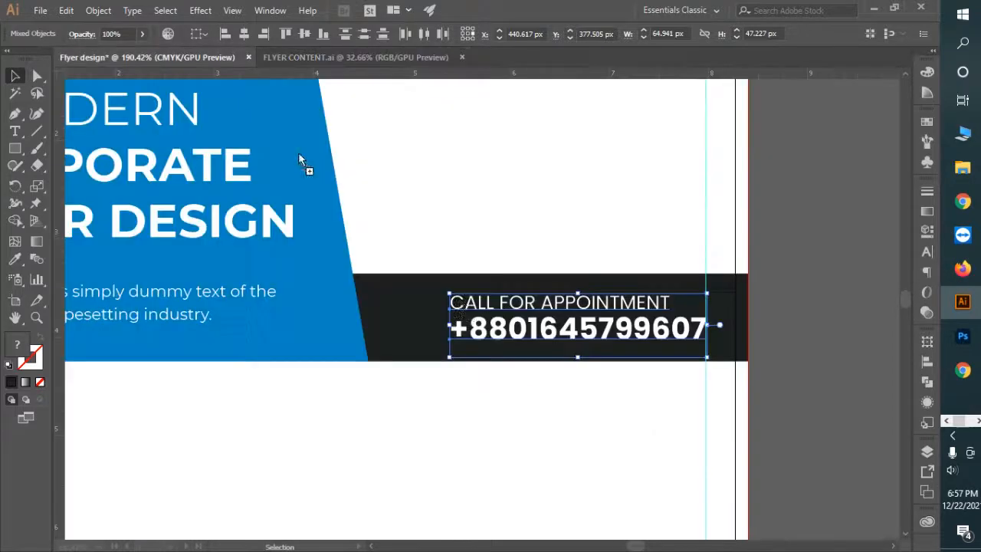
{"action": "left_click_drag", "start_coordinate": [419, 321], "coordinate": [419, 318]}
{"action": "left_click_drag", "start_coordinate": [404, 283], "coordinate": [408, 316]}
{"action": "left_click_drag", "start_coordinate": [398, 326], "coordinate": [441, 342]}
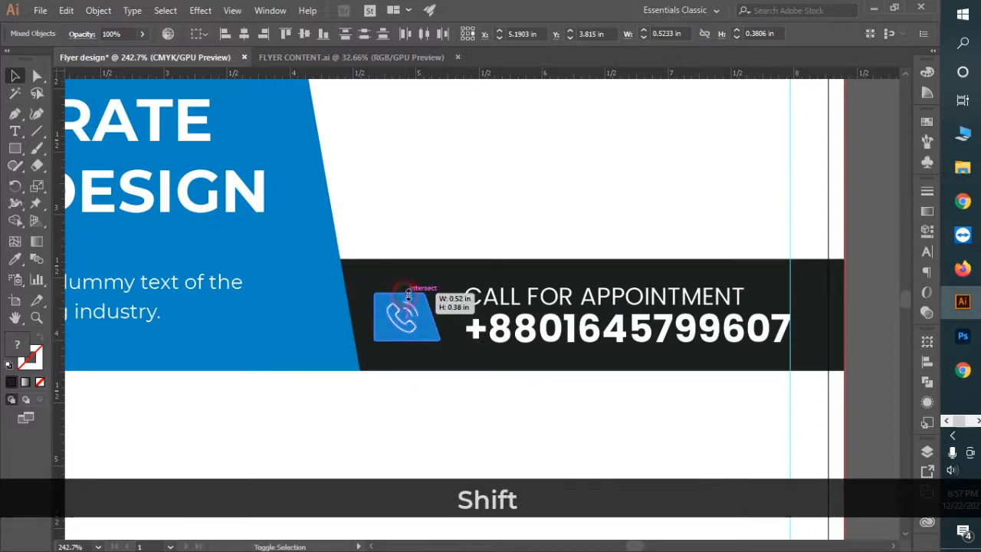
{"action": "left_click_drag", "start_coordinate": [408, 294], "coordinate": [415, 290]}
{"action": "left_click_drag", "start_coordinate": [481, 318], "coordinate": [632, 361]}
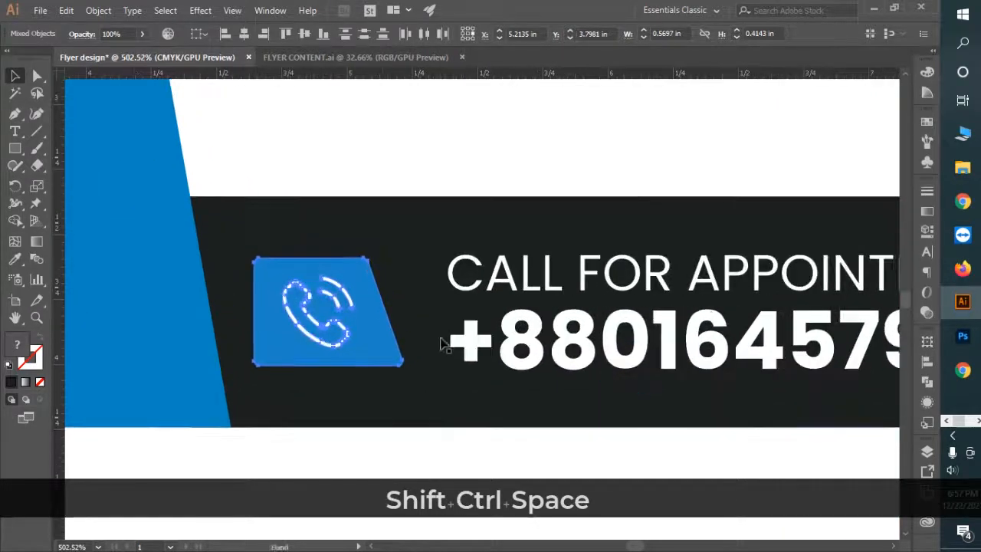
{"action": "mouse_move", "coordinate": [402, 258]}
{"action": "left_mouse_down"}
{"action": "mouse_move", "coordinate": [415, 249]}
{"action": "mouse_move", "coordinate": [406, 258]}
{"action": "left_mouse_up"}
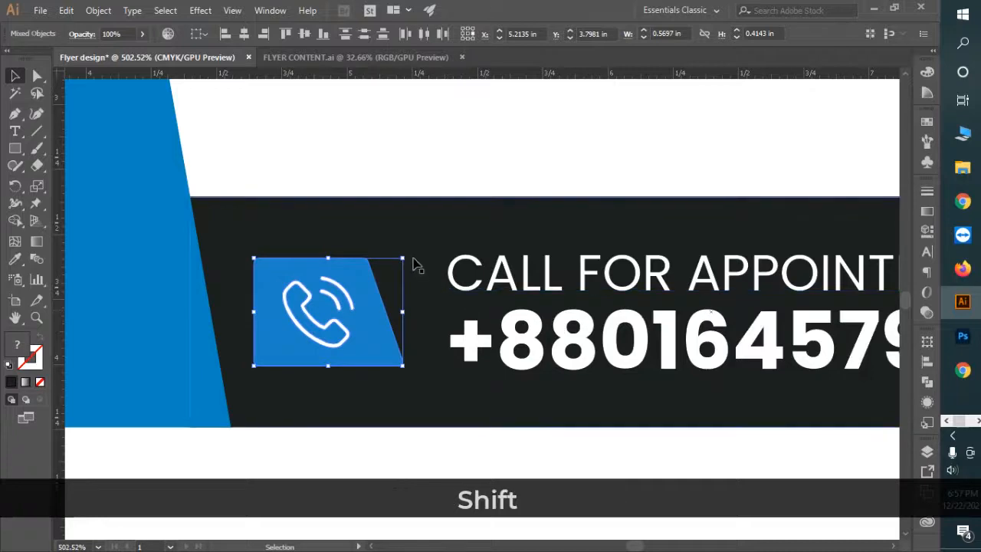
{"action": "left_click_drag", "start_coordinate": [639, 350], "coordinate": [529, 291]}
Step: Nudge the CALL FOR APPOINTMENT line down one step
{"action": "left_click", "coordinate": [538, 276]}
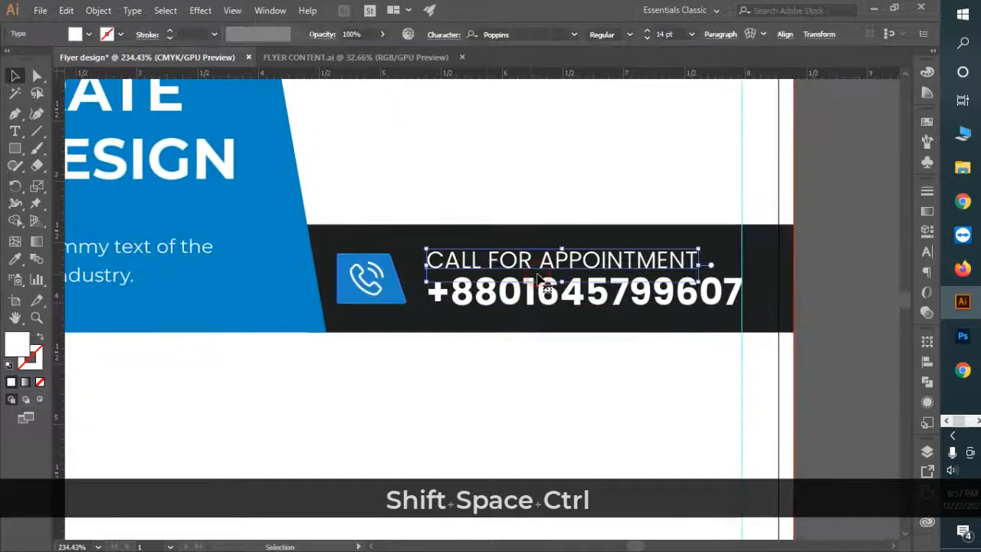
{"action": "key", "text": "Down"}
{"action": "left_click", "coordinate": [474, 422]}
{"action": "left_click_drag", "start_coordinate": [607, 414], "coordinate": [475, 330]}
{"action": "left_click_drag", "start_coordinate": [511, 335], "coordinate": [453, 276]}
{"action": "left_click_drag", "start_coordinate": [412, 247], "coordinate": [566, 326]}
Step: Nudge the phone icon and its blue backing shape two steps to the right
{"action": "left_click", "coordinate": [540, 284]}
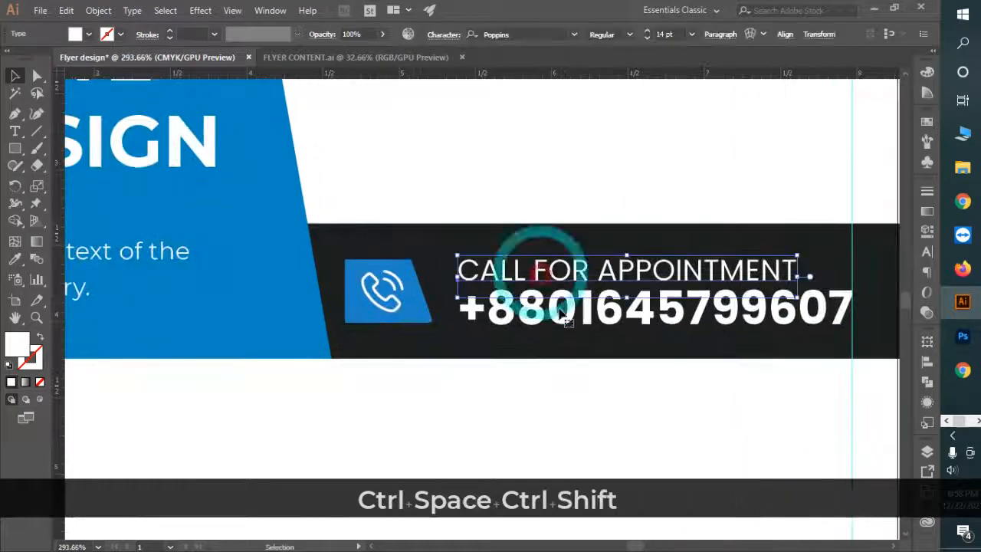
{"action": "left_click", "coordinate": [560, 311], "text": "shift"}
{"action": "left_click", "coordinate": [374, 292]}
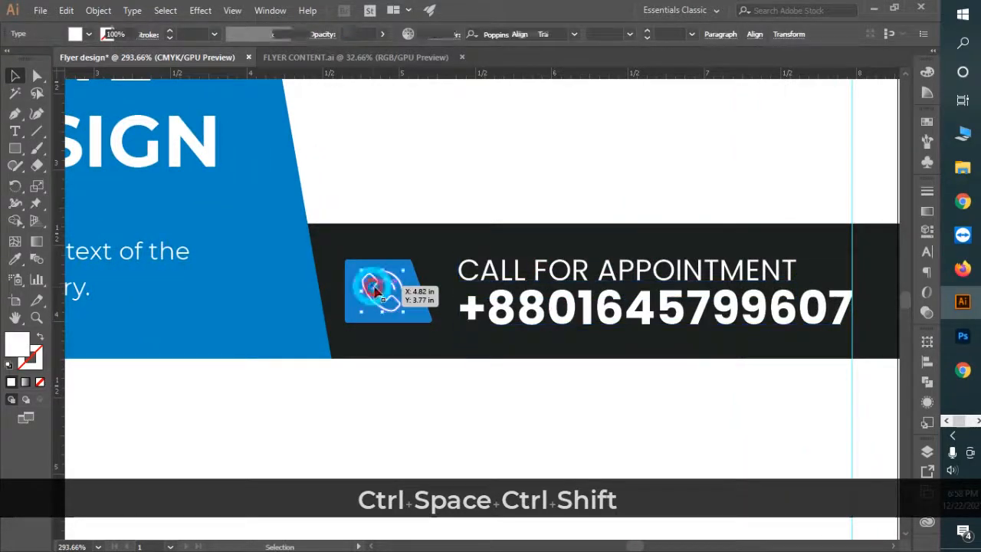
{"action": "left_click", "coordinate": [417, 303], "text": "shift"}
{"action": "key", "text": "Right"}
{"action": "key", "text": "Right"}
{"action": "key", "text": "Right"}
{"action": "key", "text": "Right"}
{"action": "key", "text": "Right"}
{"action": "key", "text": "Right"}
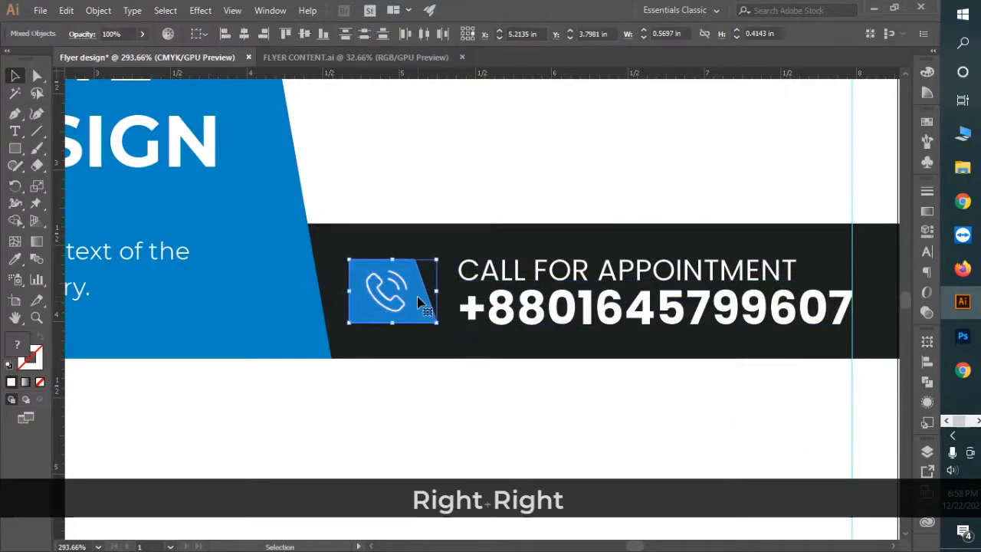
{"action": "key", "text": "Right"}
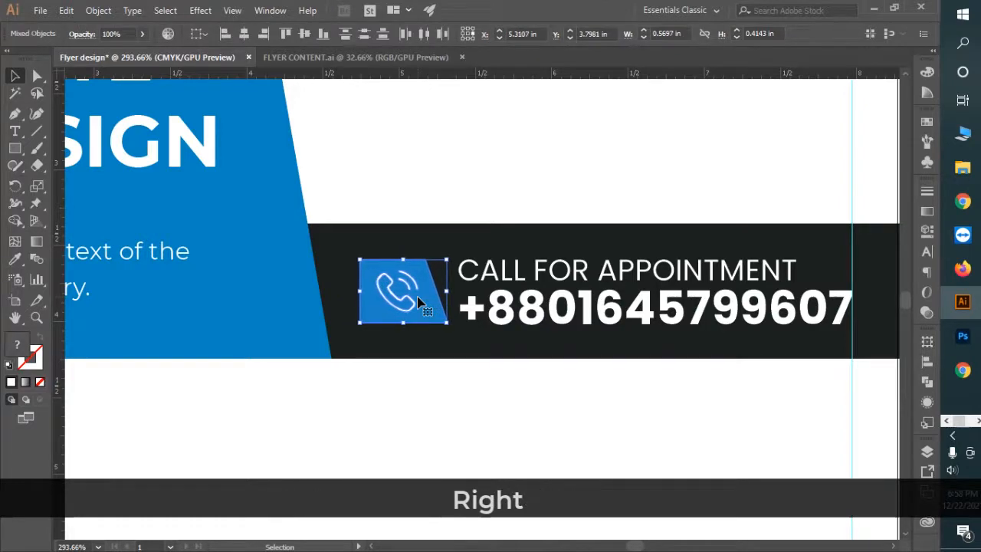
{"action": "left_click", "coordinate": [509, 408]}
Step: Shift-nudge the phone icon and phone number down together within the call bar
{"action": "left_click_drag", "start_coordinate": [668, 427], "coordinate": [460, 328]}
{"action": "left_click_drag", "start_coordinate": [578, 342], "coordinate": [493, 197]}
{"action": "left_click_drag", "start_coordinate": [530, 263], "coordinate": [506, 234]}
{"action": "left_click_drag", "start_coordinate": [496, 271], "coordinate": [494, 254]}
{"action": "left_click_drag", "start_coordinate": [517, 280], "coordinate": [495, 271]}
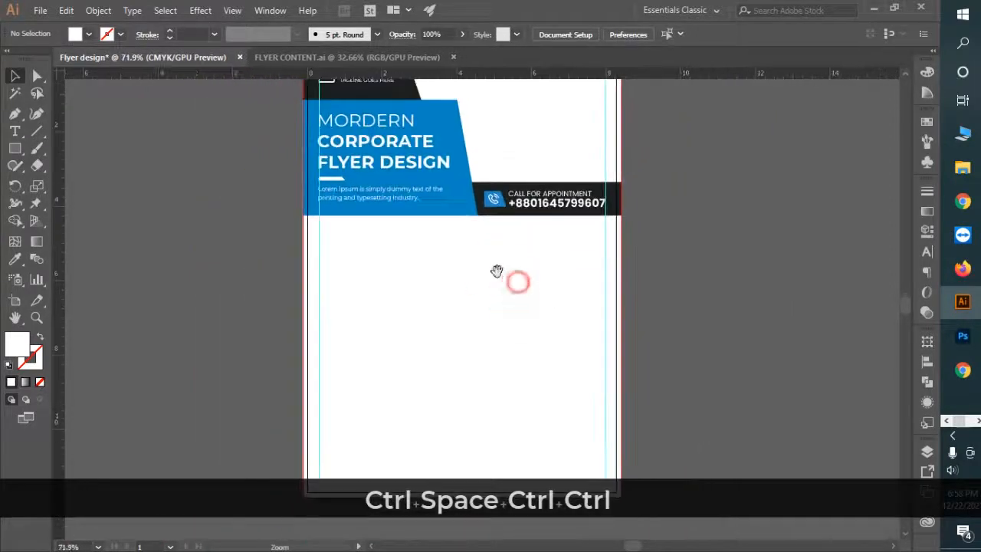
{"action": "left_click_drag", "start_coordinate": [492, 197], "coordinate": [682, 337]}
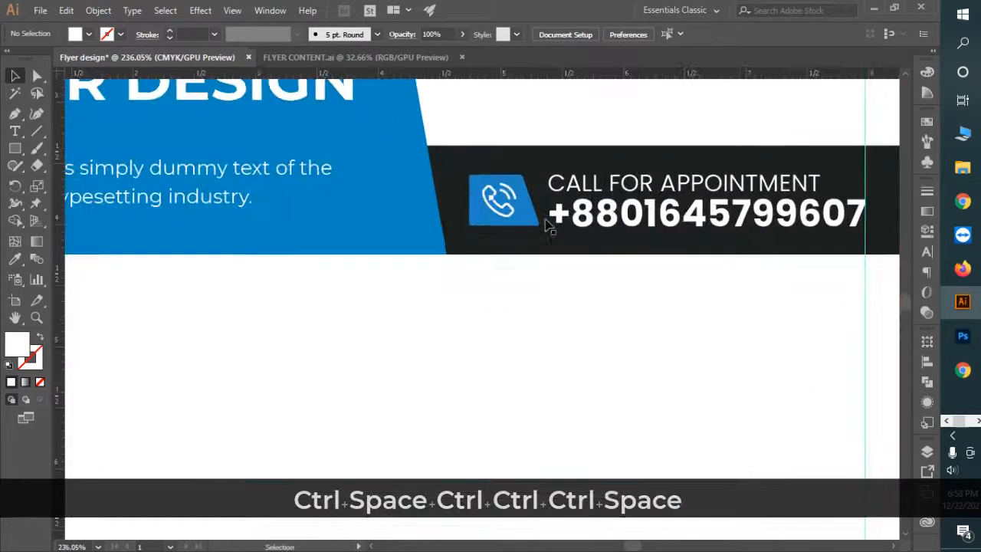
{"action": "left_click", "coordinate": [499, 205]}
{"action": "left_click", "coordinate": [627, 217], "text": "shift"}
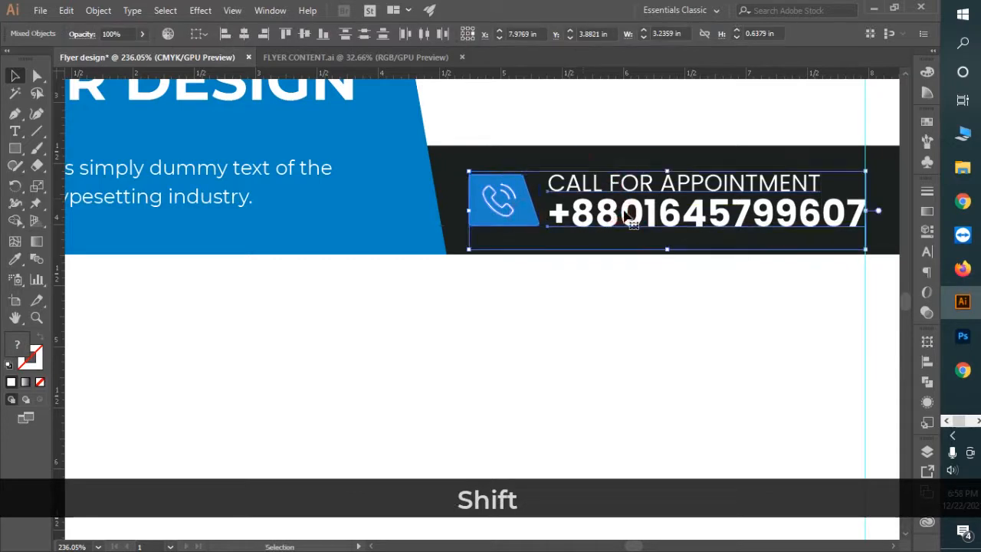
{"action": "key", "text": "shift+Down"}
{"action": "left_click", "coordinate": [585, 348]}
{"action": "left_click_drag", "start_coordinate": [691, 384], "coordinate": [507, 313]}
{"action": "left_click_drag", "start_coordinate": [581, 340], "coordinate": [452, 232]}
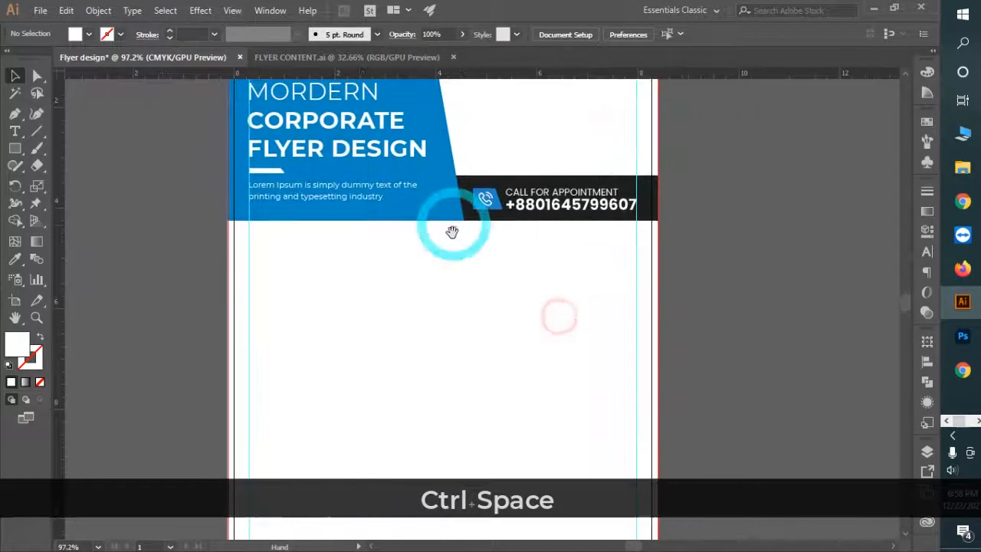
{"action": "left_click", "coordinate": [326, 280]}
Step: Add an 18 pt 'ABOUT US' text object below the blue header
{"action": "key", "text": "t"}
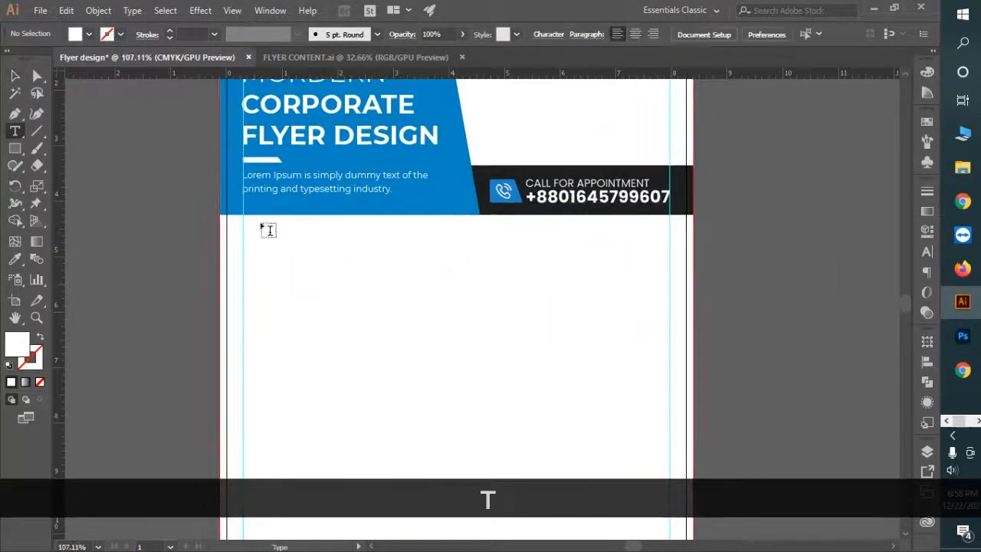
{"action": "left_click", "coordinate": [264, 248]}
{"action": "left_click", "coordinate": [15, 73]}
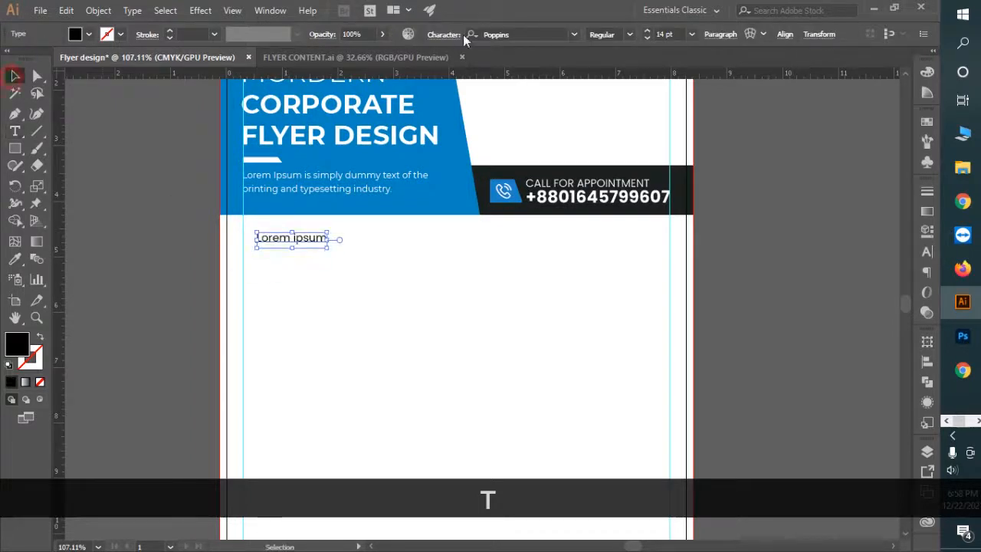
{"action": "type", "text": "18"}
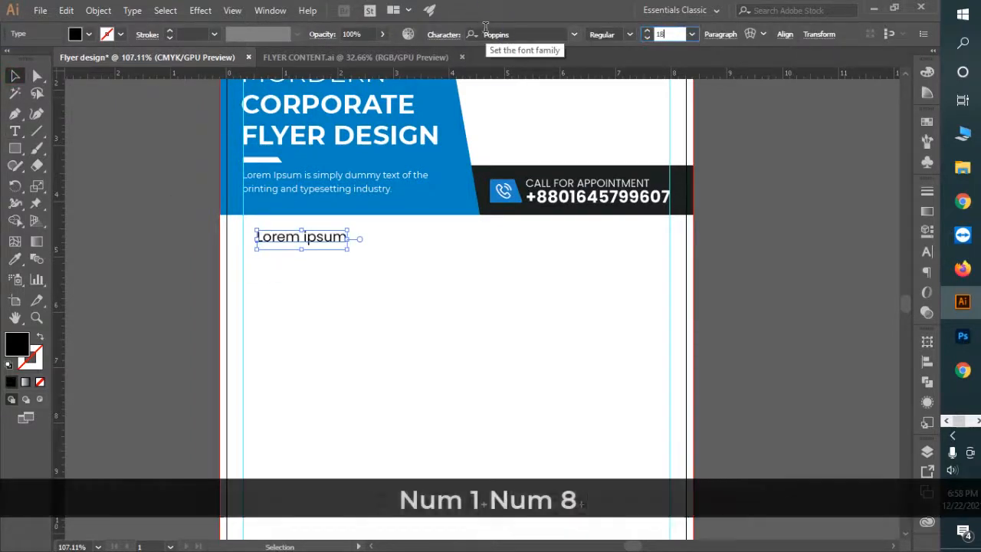
{"action": "key", "text": "Return"}
{"action": "key", "text": "t"}
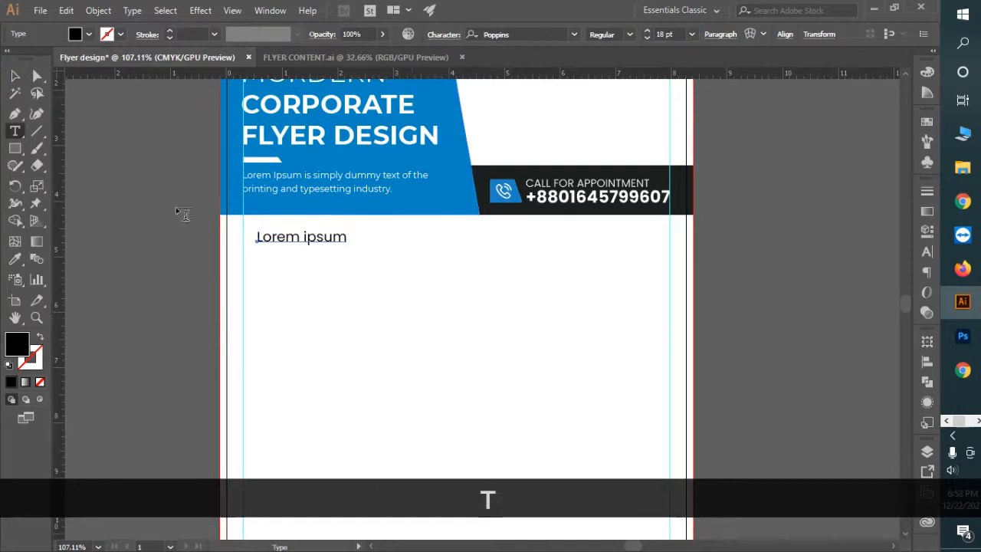
{"action": "left_click_drag", "start_coordinate": [257, 236], "coordinate": [397, 256]}
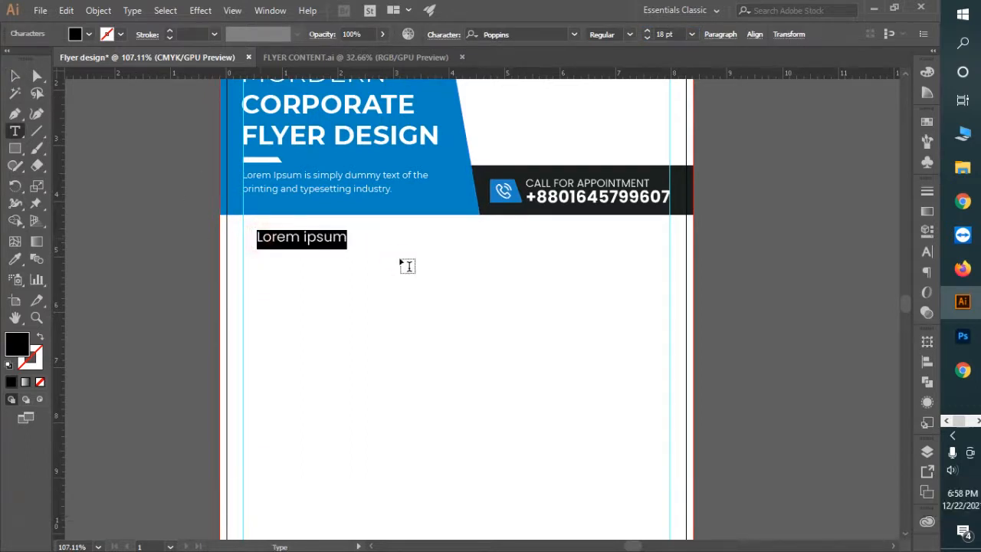
{"action": "type", "text": "ABOUT US"}
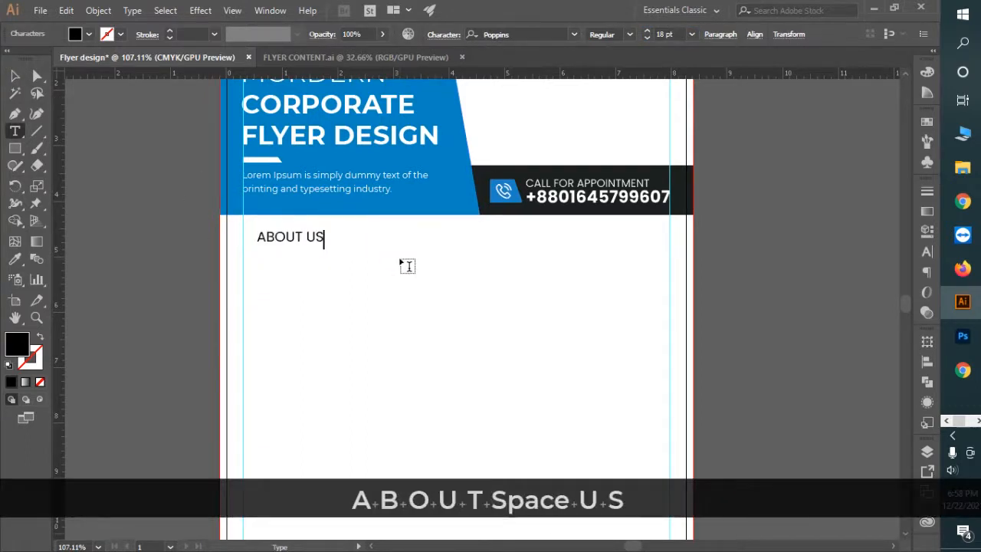
Step: Give the heading the dark call-bar colour and make it Bold
{"action": "left_click", "coordinate": [18, 75]}
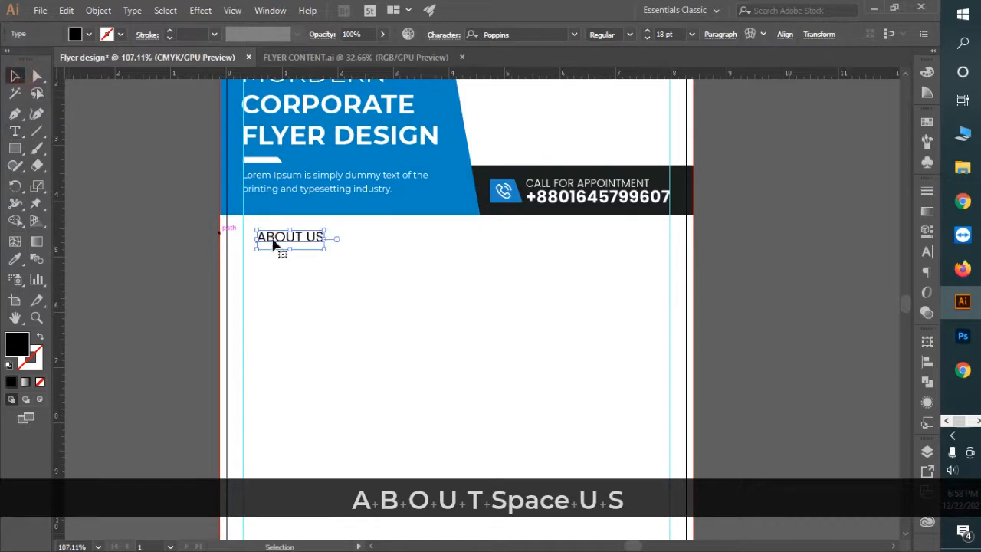
{"action": "key", "text": "t"}
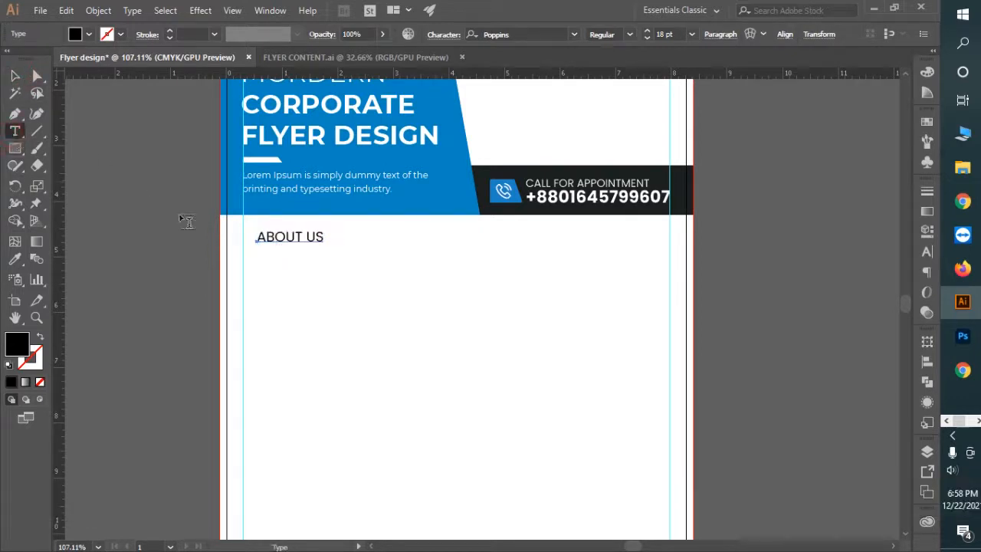
{"action": "left_click", "coordinate": [14, 259]}
{"action": "left_click", "coordinate": [672, 170]}
{"action": "left_click", "coordinate": [630, 34]}
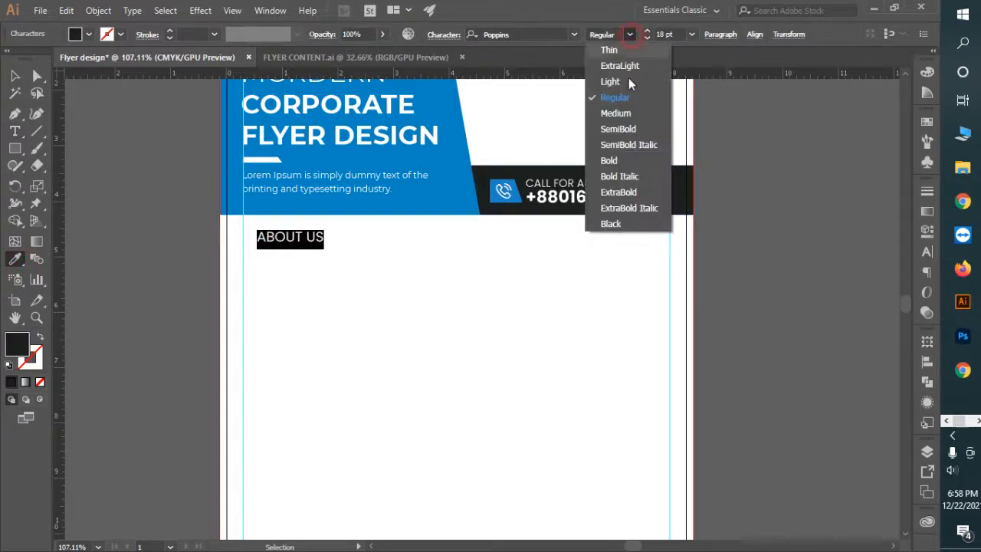
{"action": "left_click", "coordinate": [631, 161]}
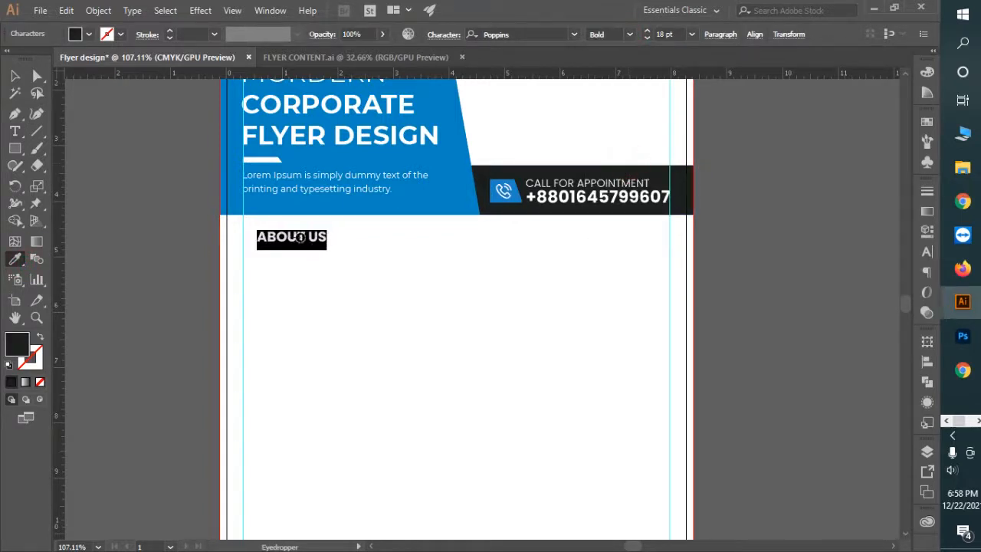
{"action": "type", "text": "t"}
{"action": "key", "text": "ctrl+z"}
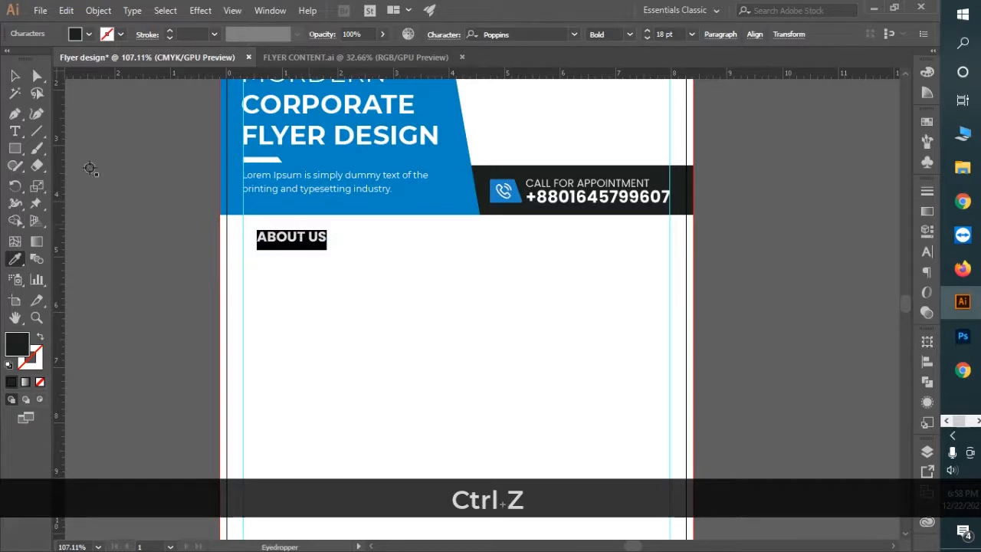
Step: Colour the word US with the header's blue
{"action": "key", "text": "t"}
{"action": "left_click_drag", "start_coordinate": [308, 238], "coordinate": [335, 238]}
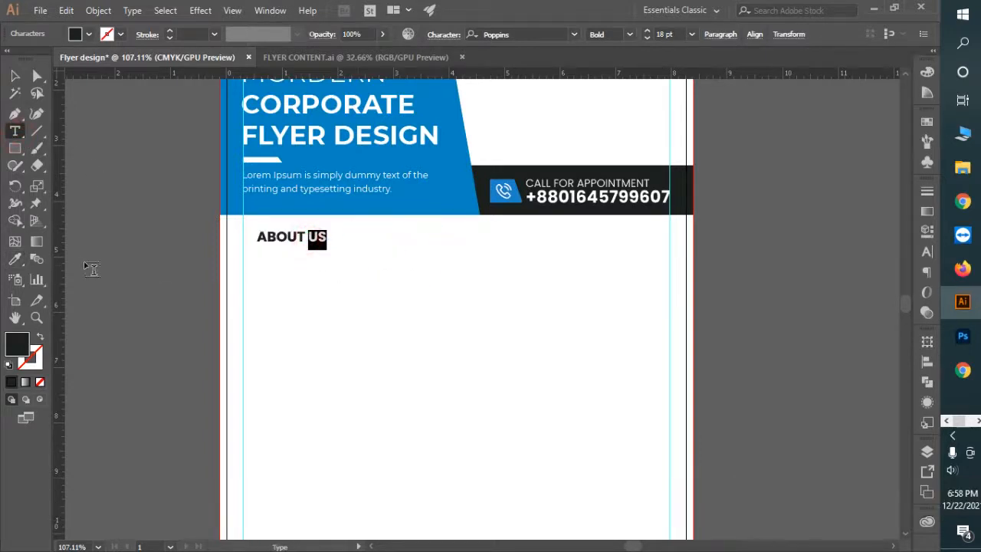
{"action": "left_click", "coordinate": [14, 258]}
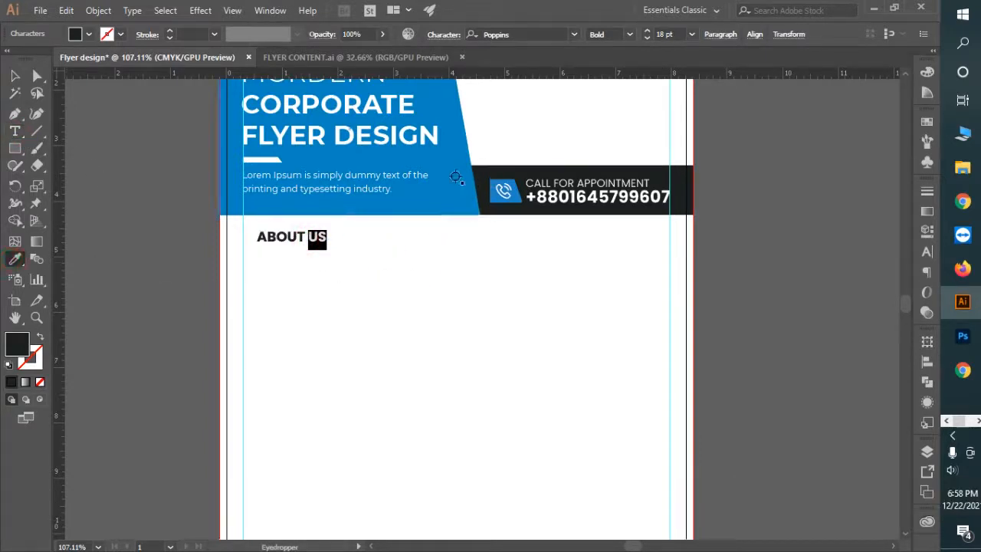
{"action": "left_click", "coordinate": [345, 203]}
Step: Move the ABOUT US heading left onto the margin guide
{"action": "left_click", "coordinate": [13, 75]}
{"action": "key", "text": "ctrl+space"}
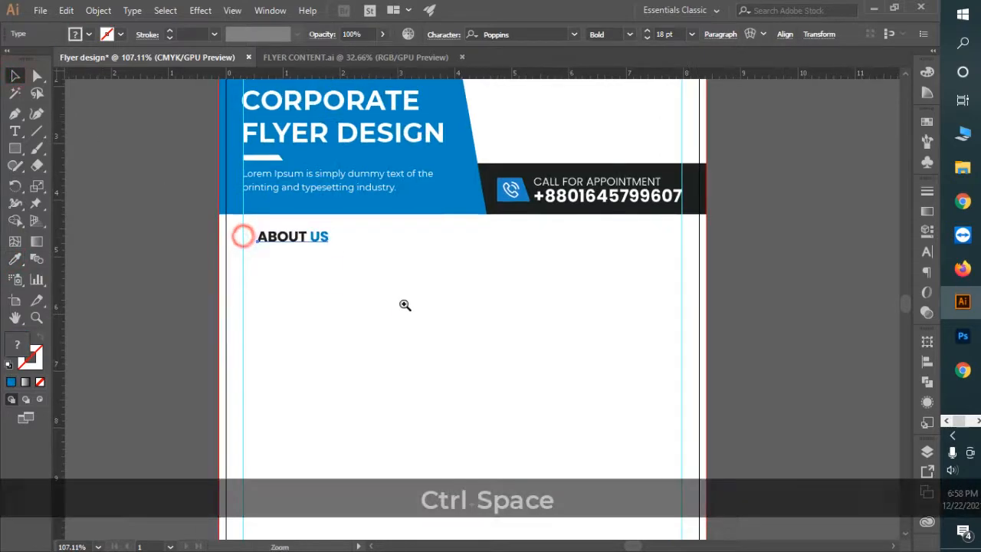
{"action": "left_click", "coordinate": [403, 307]}
{"action": "left_click_drag", "start_coordinate": [409, 244], "coordinate": [367, 236]}
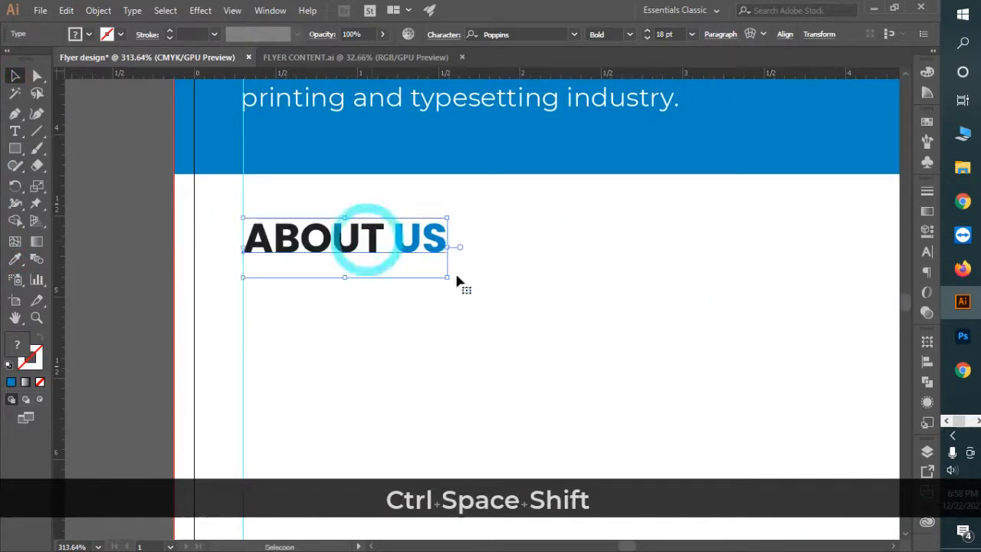
{"action": "key", "text": "ctrl+space"}
{"action": "left_click_drag", "start_coordinate": [509, 293], "coordinate": [254, 219]}
{"action": "mouse_move", "coordinate": [526, 272]}
{"action": "left_mouse_down"}
{"action": "mouse_move", "coordinate": [416, 237]}
{"action": "mouse_move", "coordinate": [522, 273]}
{"action": "left_mouse_up"}
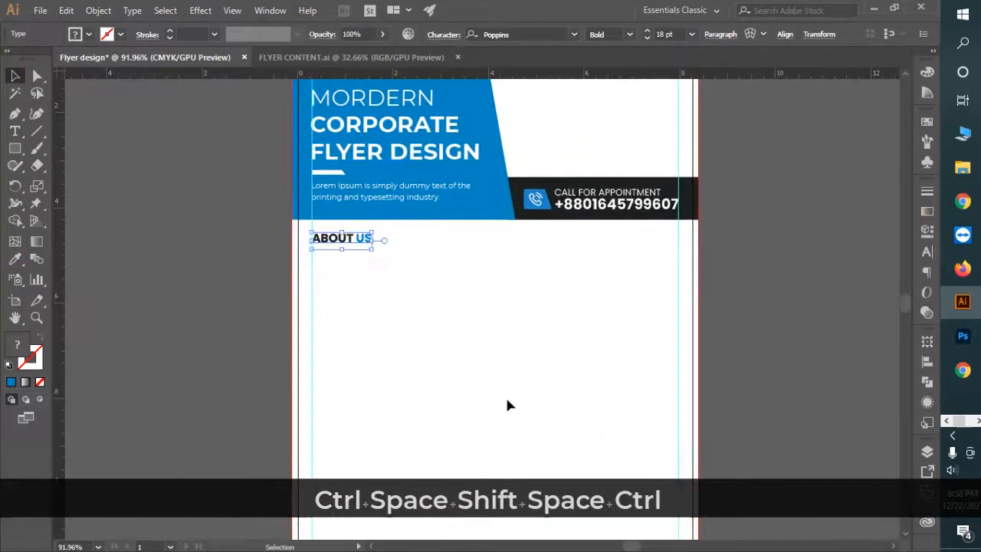
{"action": "left_click", "coordinate": [14, 149]}
{"action": "key", "text": "ctrl+space"}
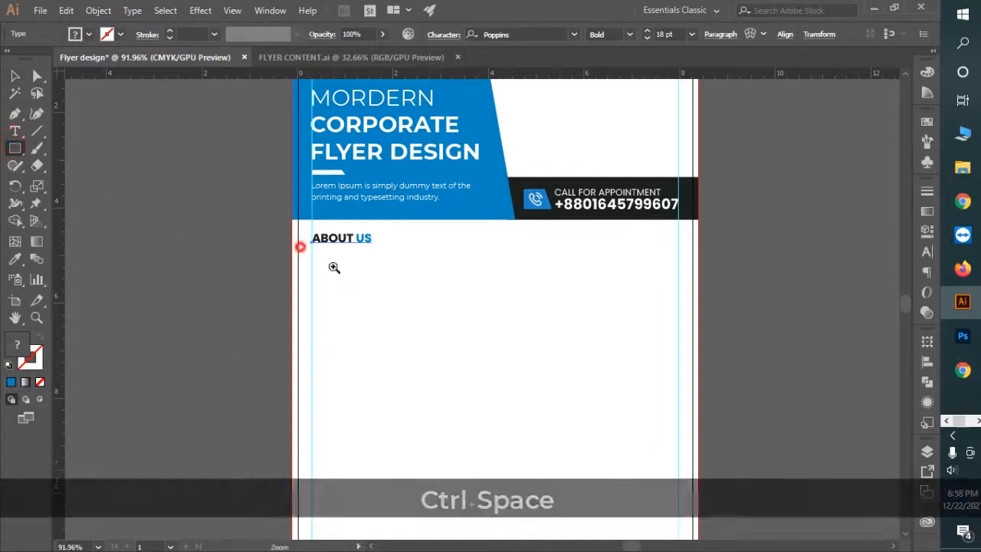
Step: Draw a thin blue bar under ABOUT US and shift its top-right corner left to slant it
{"action": "left_click", "coordinate": [335, 265]}
{"action": "left_click_drag", "start_coordinate": [336, 265], "coordinate": [402, 279]}
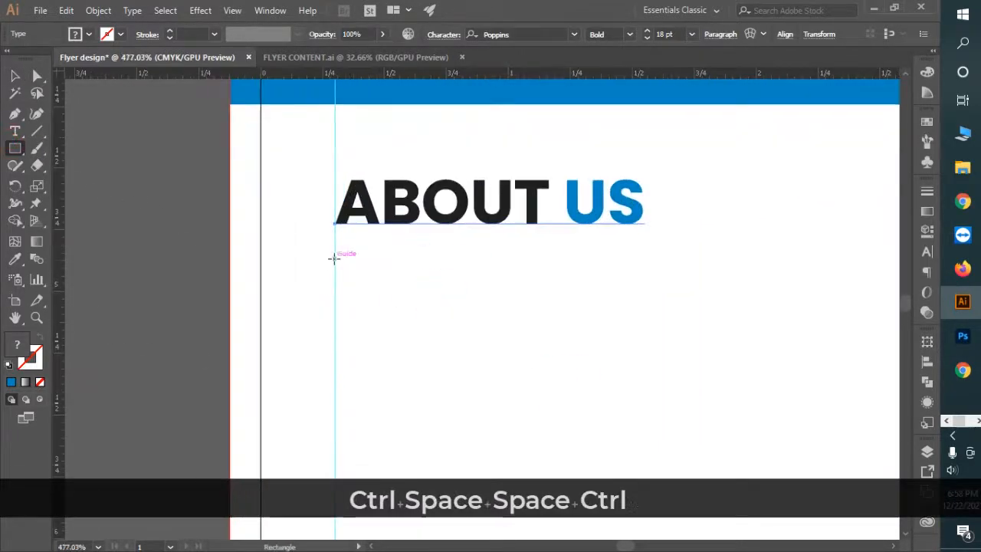
{"action": "left_click_drag", "start_coordinate": [334, 254], "coordinate": [416, 270]}
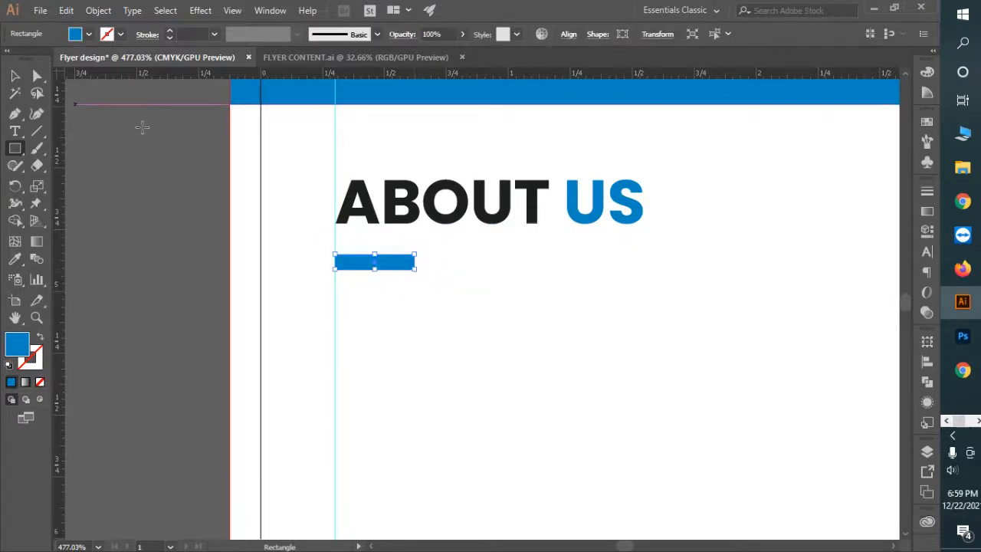
{"action": "key", "text": "a"}
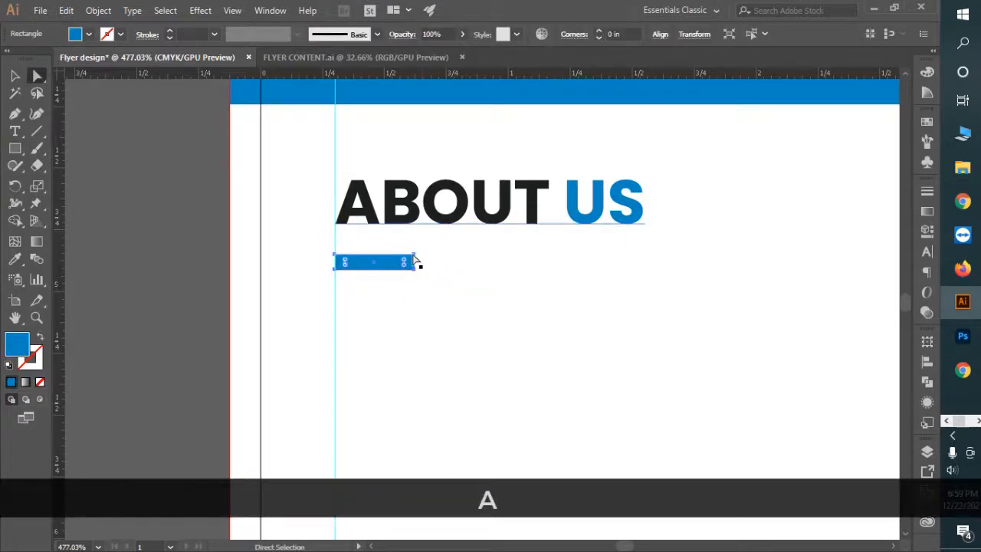
{"action": "left_click", "coordinate": [414, 255]}
{"action": "key", "text": "ctrl+space"}
{"action": "left_click_drag", "start_coordinate": [358, 242], "coordinate": [548, 321]}
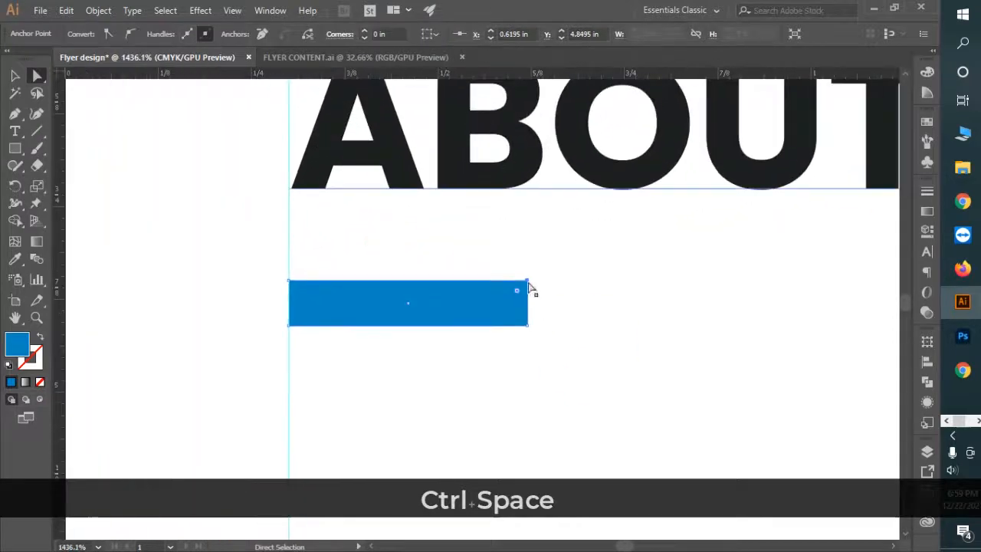
{"action": "left_click_drag", "start_coordinate": [528, 282], "coordinate": [501, 281]}
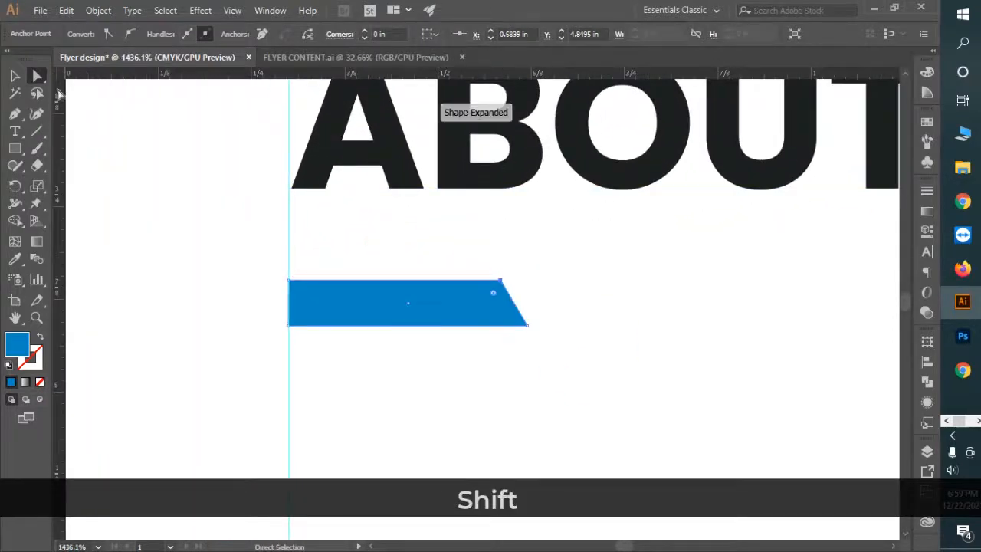
{"action": "left_click", "coordinate": [17, 76]}
{"action": "key", "text": "ctrl+space"}
{"action": "left_click_drag", "start_coordinate": [570, 311], "coordinate": [209, 222]}
{"action": "left_click_drag", "start_coordinate": [690, 322], "coordinate": [304, 248]}
{"action": "left_click", "coordinate": [443, 300]}
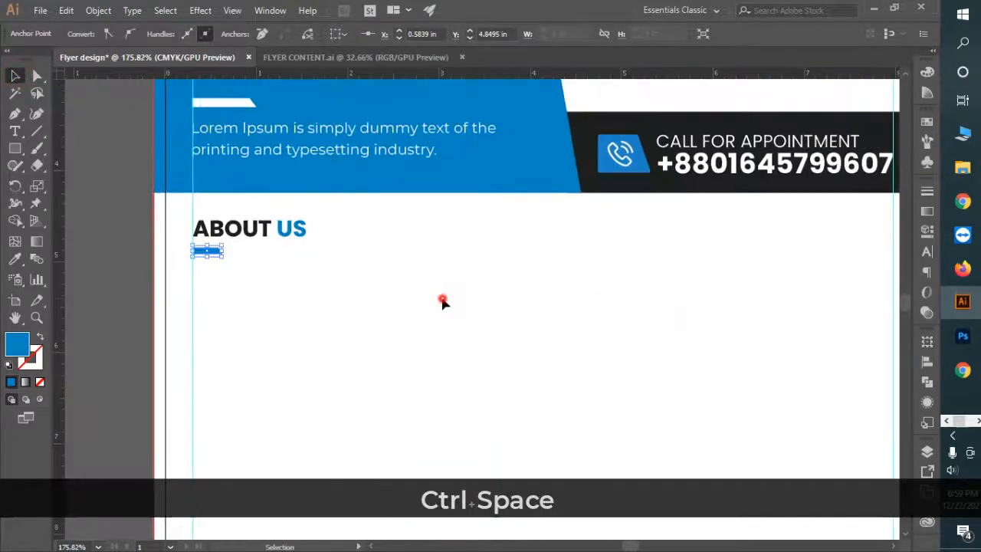
{"action": "key", "text": "ctrl+space"}
{"action": "left_click_drag", "start_coordinate": [559, 326], "coordinate": [336, 270]}
{"action": "left_click_drag", "start_coordinate": [330, 266], "coordinate": [786, 476]}
{"action": "left_click_drag", "start_coordinate": [791, 488], "coordinate": [634, 427]}
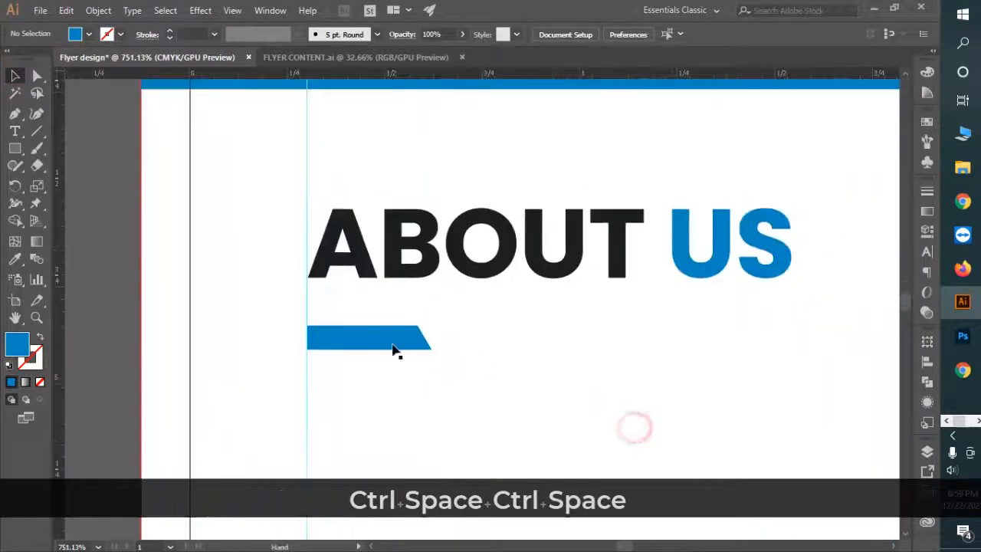
Step: Make the blue accent bar slightly taller
{"action": "left_click", "coordinate": [393, 345]}
{"action": "left_click_drag", "start_coordinate": [370, 326], "coordinate": [369, 320]}
{"action": "left_click", "coordinate": [459, 323]}
{"action": "key", "text": "ctrl+space"}
{"action": "left_click_drag", "start_coordinate": [629, 369], "coordinate": [338, 282]}
{"action": "left_click_drag", "start_coordinate": [652, 322], "coordinate": [363, 247]}
{"action": "left_click", "coordinate": [460, 339]}
{"action": "key", "text": "ctrl+space"}
{"action": "left_click_drag", "start_coordinate": [528, 365], "coordinate": [444, 330]}
{"action": "left_click_drag", "start_coordinate": [505, 350], "coordinate": [410, 298]}
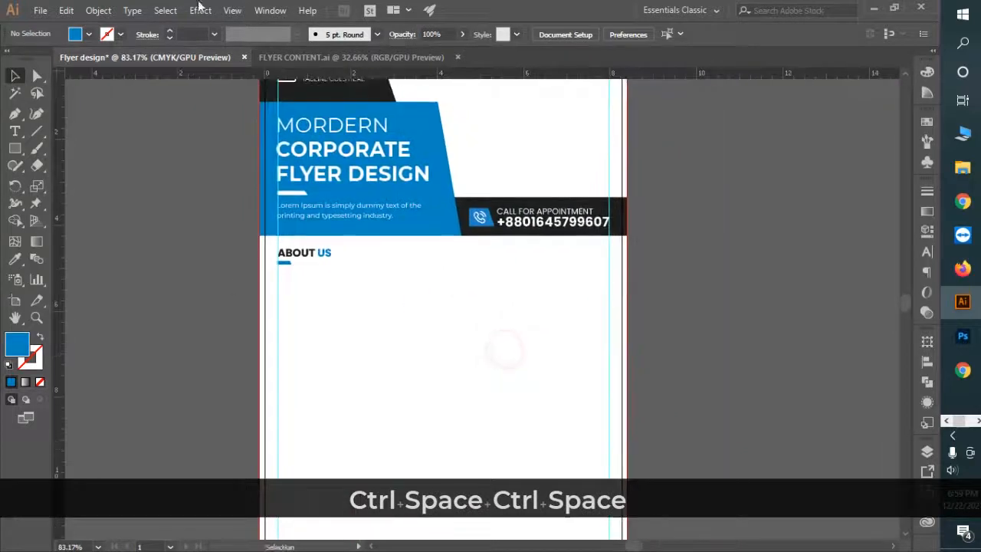
{"action": "key", "text": "ctrl+space"}
{"action": "left_click_drag", "start_coordinate": [429, 357], "coordinate": [422, 366]}
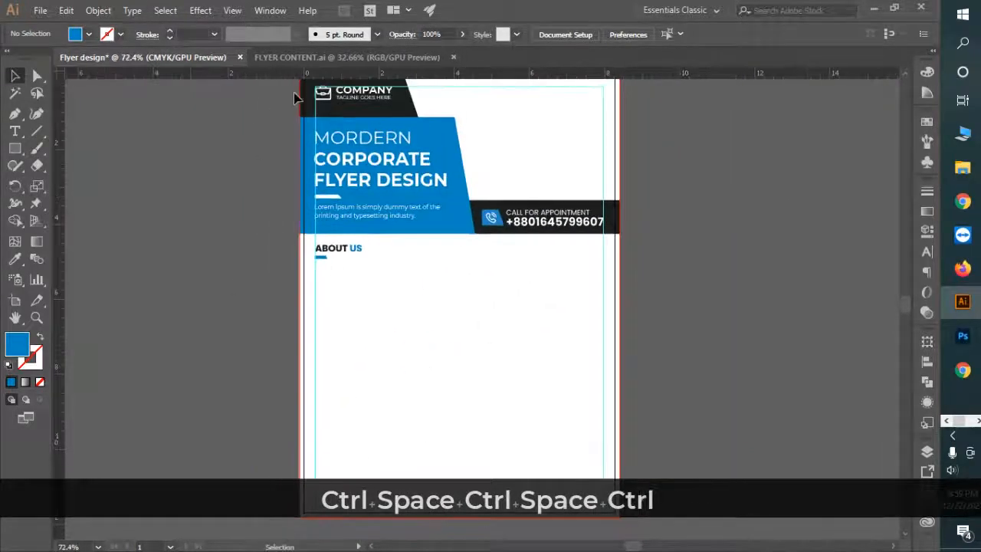
Step: Bring the Lorem ipsum body text from FLYER CONTENT and place it under the blue bar
{"action": "left_click", "coordinate": [338, 57]}
{"action": "left_click", "coordinate": [429, 354]}
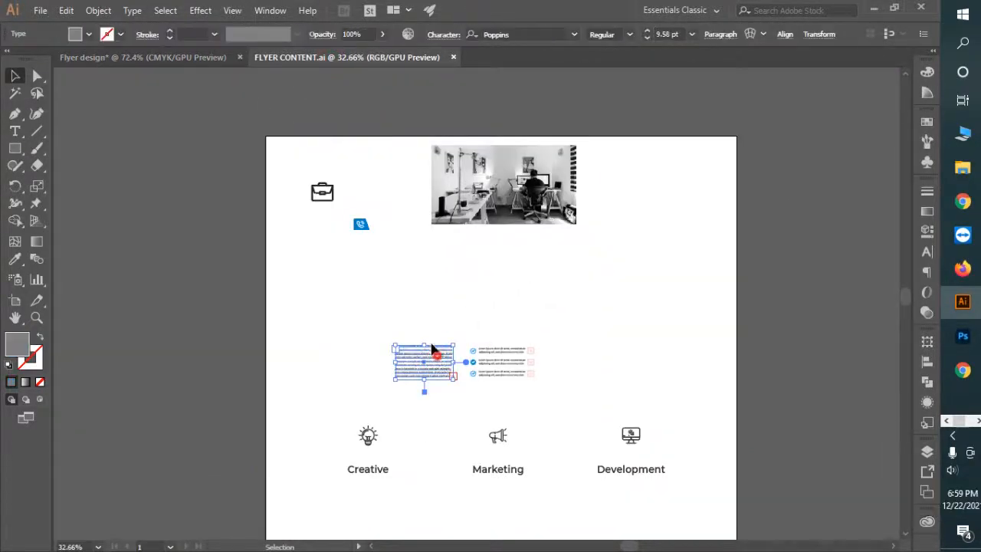
{"action": "left_click_drag", "start_coordinate": [432, 348], "coordinate": [199, 58]}
{"action": "left_click_drag", "start_coordinate": [346, 301], "coordinate": [397, 291]}
{"action": "key", "text": "ctrl+space"}
{"action": "left_click_drag", "start_coordinate": [318, 264], "coordinate": [504, 376]}
{"action": "left_click_drag", "start_coordinate": [413, 304], "coordinate": [433, 253]}
{"action": "key", "text": "ctrl+space"}
{"action": "left_click_drag", "start_coordinate": [464, 292], "coordinate": [436, 250]}
{"action": "key", "text": "ctrl+space"}
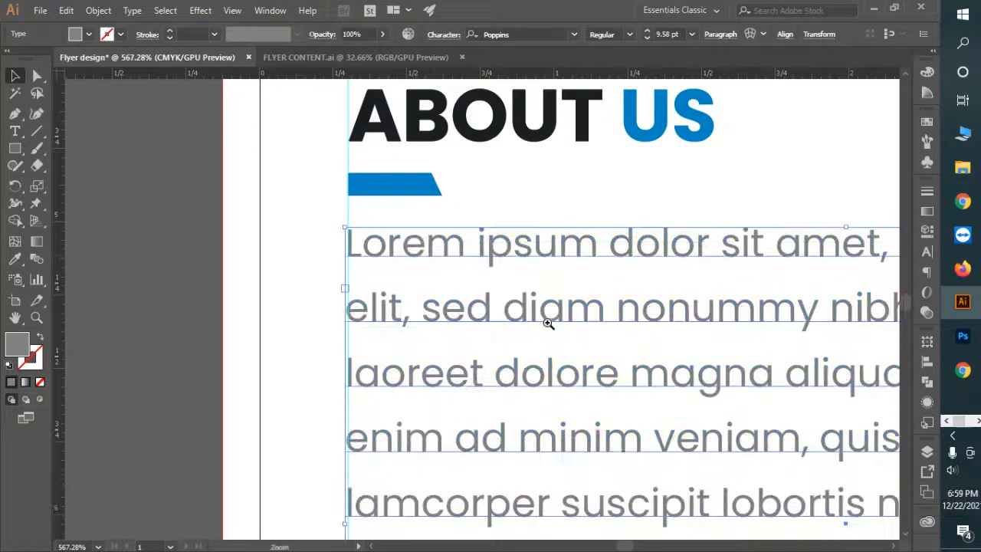
{"action": "left_click_drag", "start_coordinate": [548, 323], "coordinate": [511, 309]}
{"action": "left_click_drag", "start_coordinate": [679, 322], "coordinate": [497, 278]}
{"action": "left_click", "coordinate": [686, 339]}
Step: Nudge the ABOUT US heading up and its body paragraph down to widen the gap
{"action": "key", "text": "ctrl+space"}
{"action": "left_click_drag", "start_coordinate": [703, 364], "coordinate": [640, 349]}
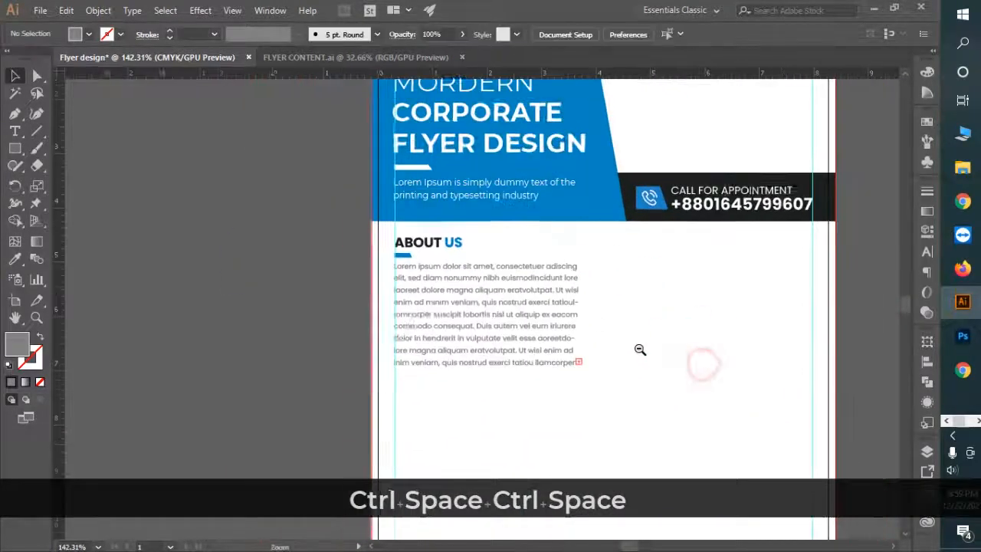
{"action": "left_click_drag", "start_coordinate": [388, 264], "coordinate": [490, 314]}
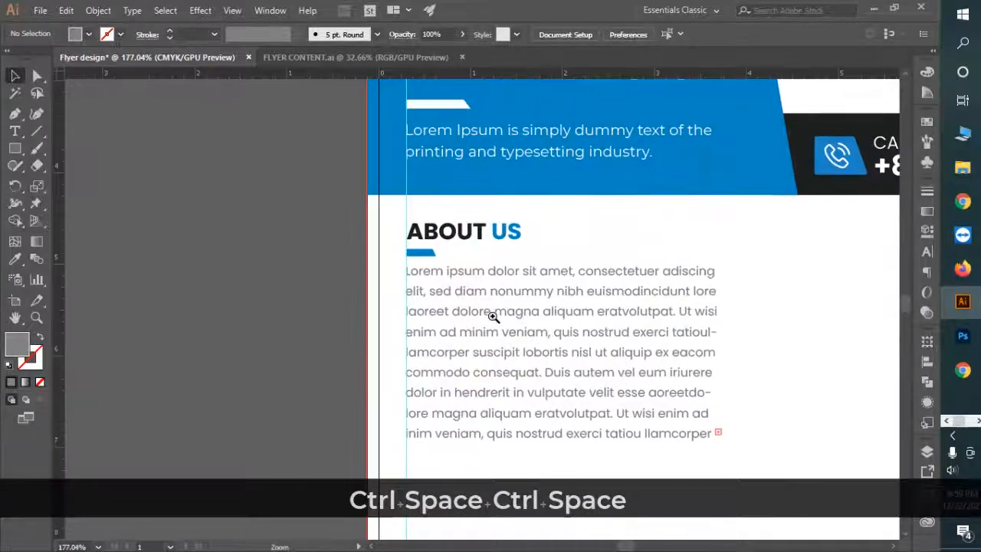
{"action": "left_click", "coordinate": [486, 249]}
{"action": "key", "text": "Up"}
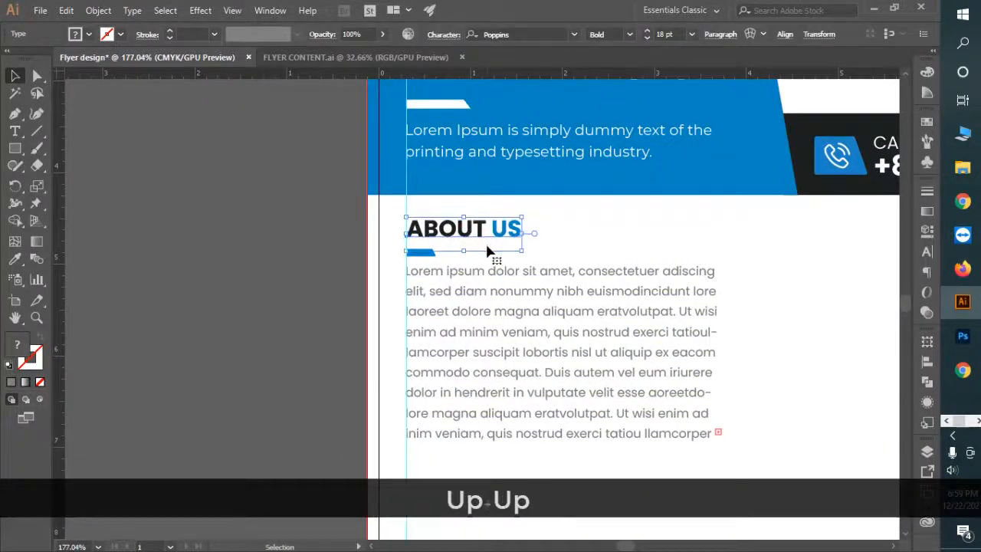
{"action": "left_click", "coordinate": [543, 303]}
{"action": "key", "text": "Down"}
{"action": "key", "text": "Down"}
{"action": "key", "text": "Down"}
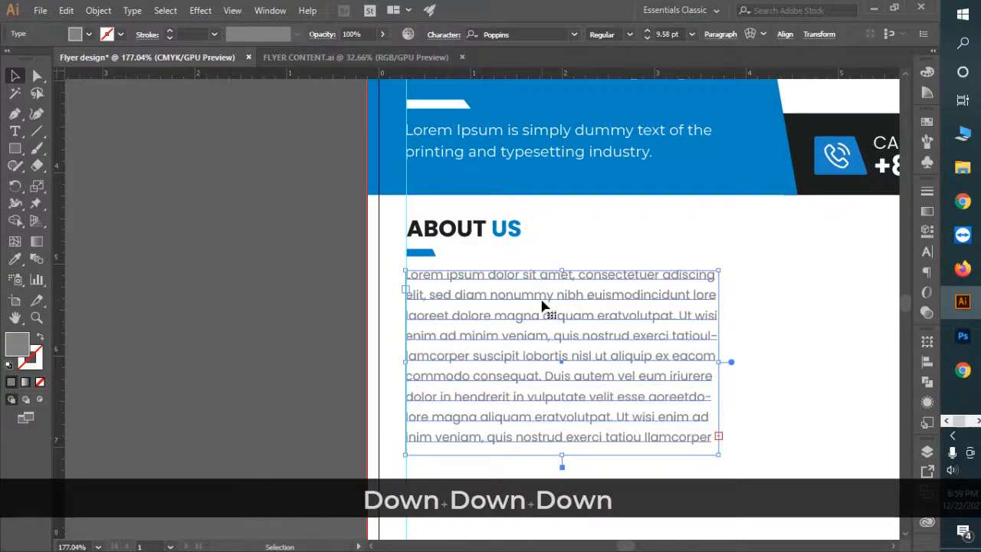
{"action": "left_click", "coordinate": [589, 247]}
{"action": "left_click_drag", "start_coordinate": [598, 401], "coordinate": [503, 373]}
{"action": "left_click_drag", "start_coordinate": [622, 389], "coordinate": [349, 293]}
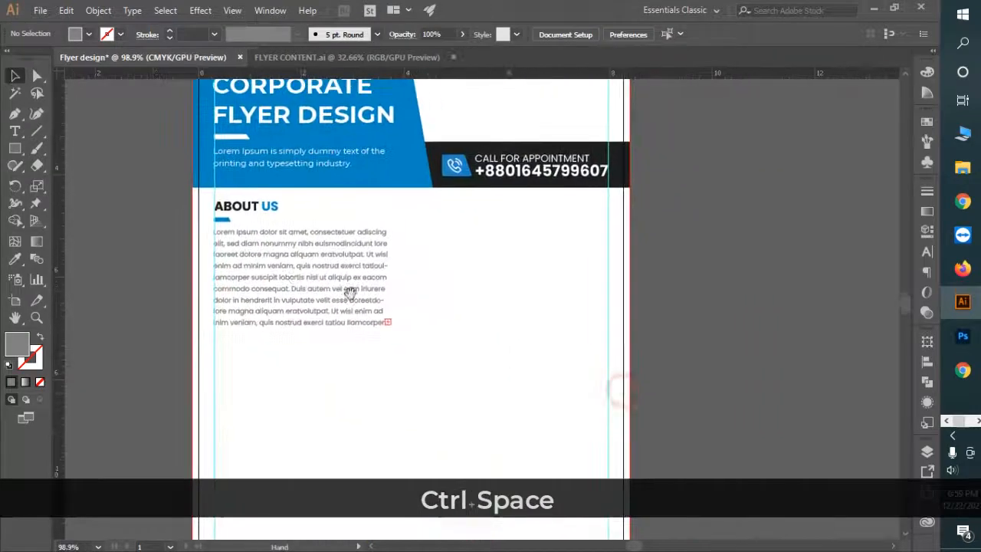
Step: Drag a copy of the About Us heading block into the right column
{"action": "left_click_drag", "start_coordinate": [436, 312], "coordinate": [368, 291]}
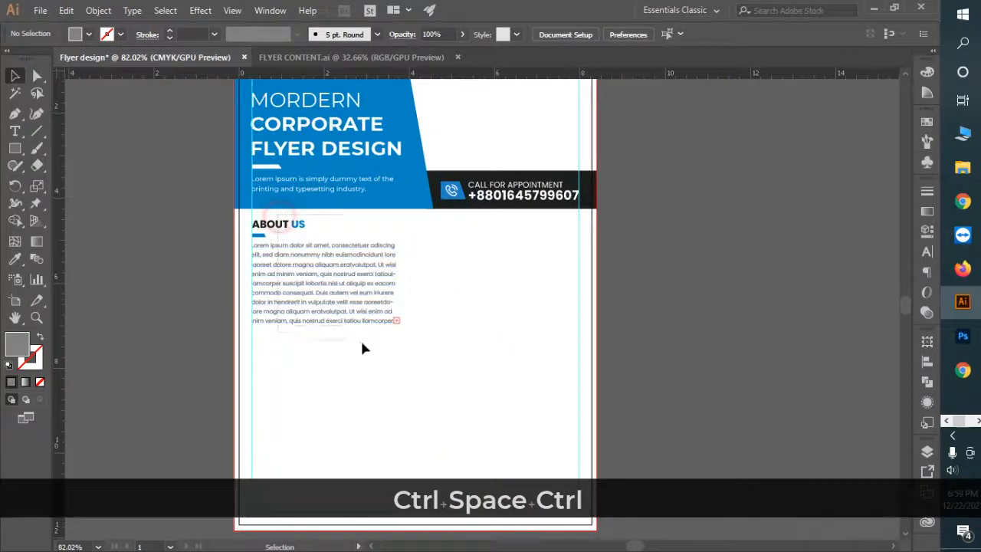
{"action": "left_click_drag", "start_coordinate": [295, 253], "coordinate": [472, 234]}
{"action": "key", "text": "ctrl+z"}
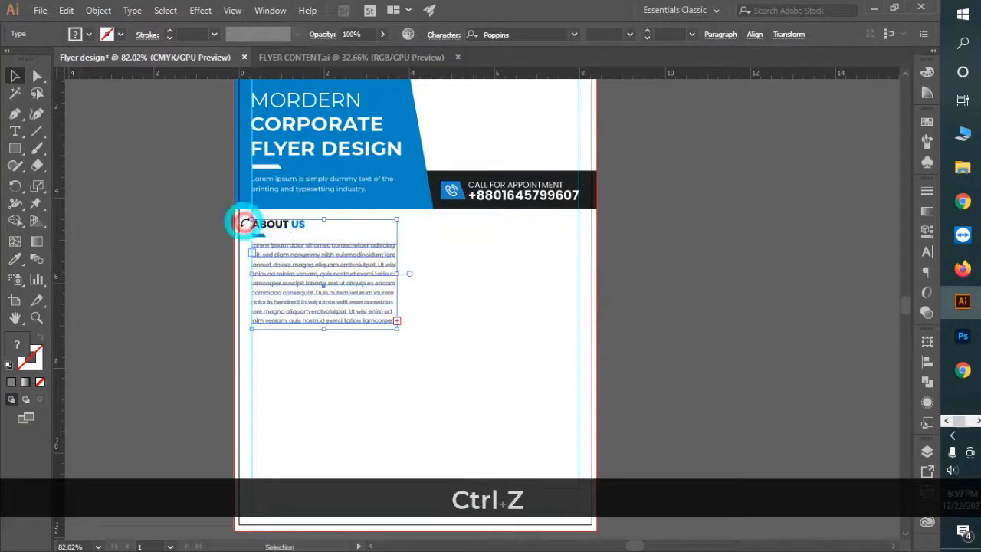
{"action": "left_click", "coordinate": [188, 218]}
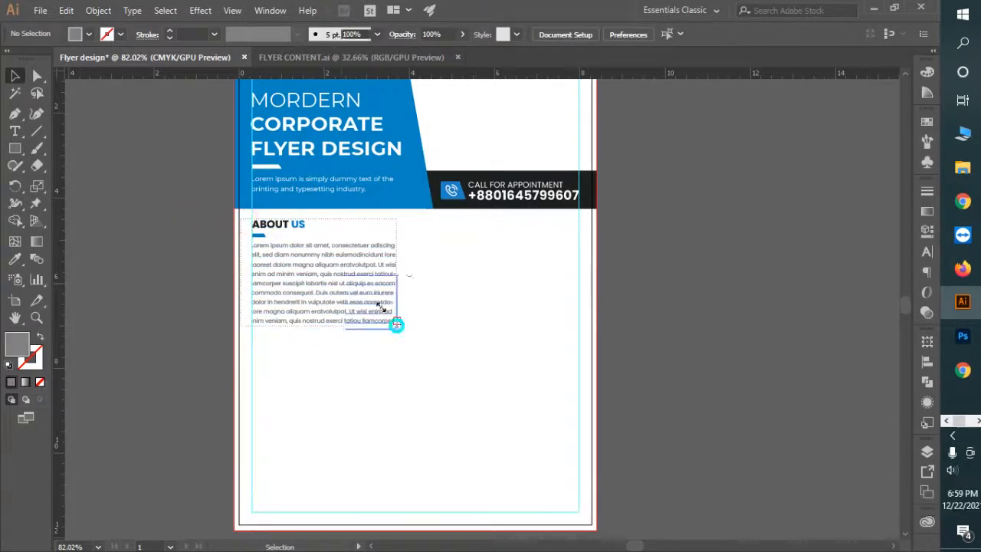
{"action": "left_click_drag", "start_coordinate": [396, 326], "coordinate": [477, 230]}
{"action": "left_click_drag", "start_coordinate": [231, 223], "coordinate": [302, 276]}
{"action": "left_click_drag", "start_coordinate": [600, 297], "coordinate": [447, 268]}
{"action": "left_click_drag", "start_coordinate": [410, 259], "coordinate": [527, 337]}
{"action": "left_click_drag", "start_coordinate": [401, 216], "coordinate": [442, 278]}
Step: Retype the copied heading as 'WHY CHOOSE US?' and colour US? header blue
{"action": "left_click", "coordinate": [14, 131]}
{"action": "left_click_drag", "start_coordinate": [347, 221], "coordinate": [581, 234]}
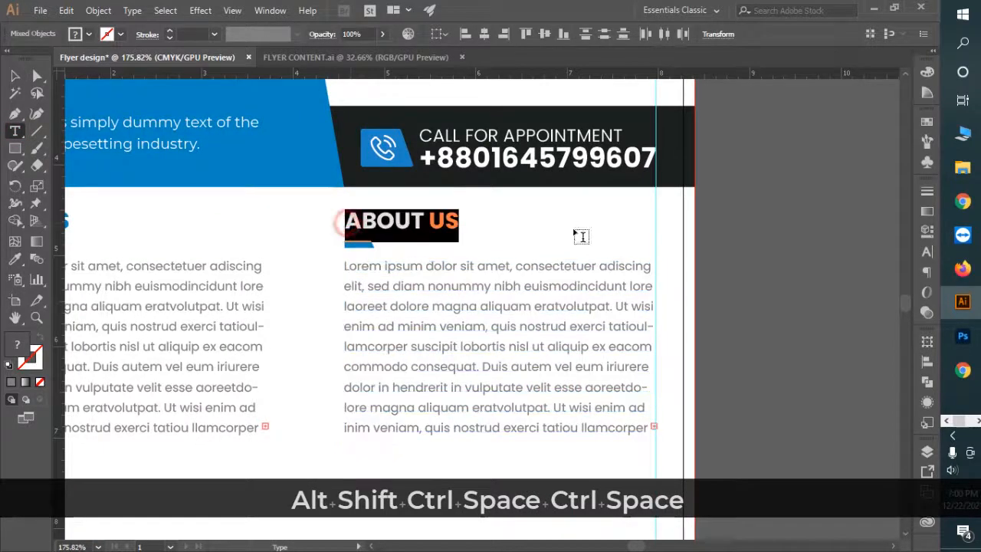
{"action": "type", "text": "WY CH"}
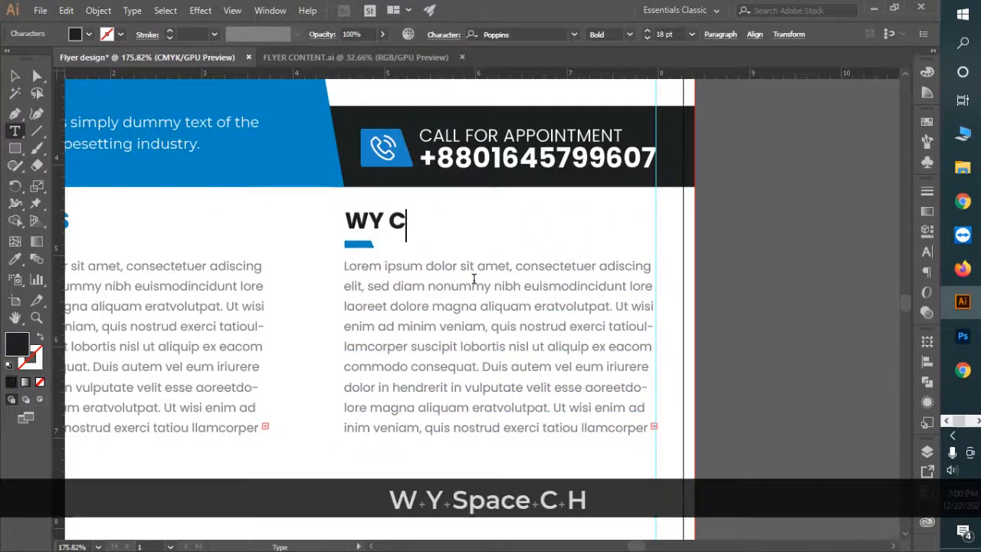
{"action": "key", "text": "BackSpace"}
{"action": "key", "text": "BackSpace"}
{"action": "key", "text": "BackSpace"}
{"action": "key", "text": "BackSpace"}
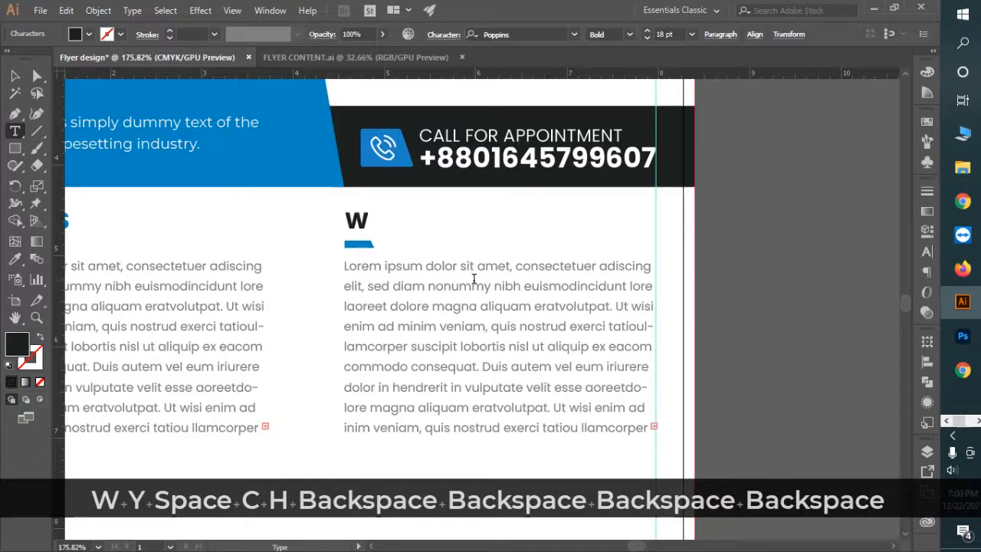
{"action": "type", "text": "HY CHOOSE US?"}
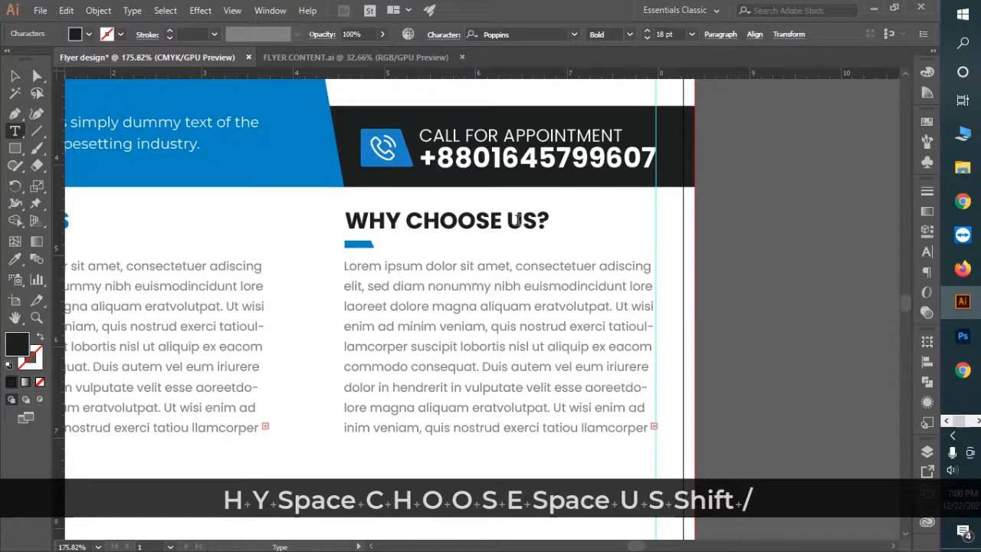
{"action": "left_click_drag", "start_coordinate": [506, 221], "coordinate": [547, 221]}
{"action": "left_click", "coordinate": [15, 259]}
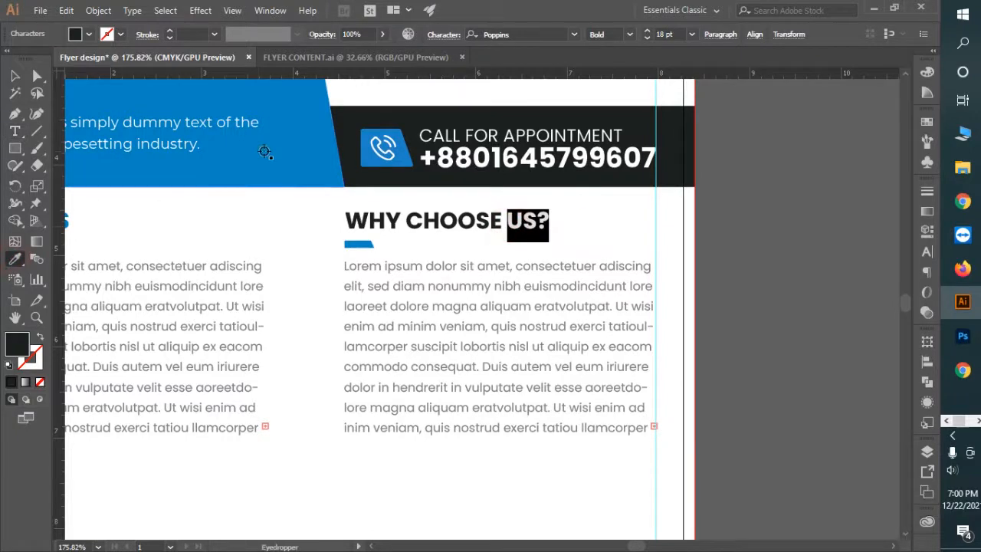
{"action": "left_click", "coordinate": [263, 149]}
Step: Delete the copied body text from the right column and switch to FLYER CONTENT.ai
{"action": "left_click", "coordinate": [15, 77]}
{"action": "left_click_drag", "start_coordinate": [429, 349], "coordinate": [309, 339]}
{"action": "left_click", "coordinate": [440, 343]}
{"action": "key", "text": "Delete"}
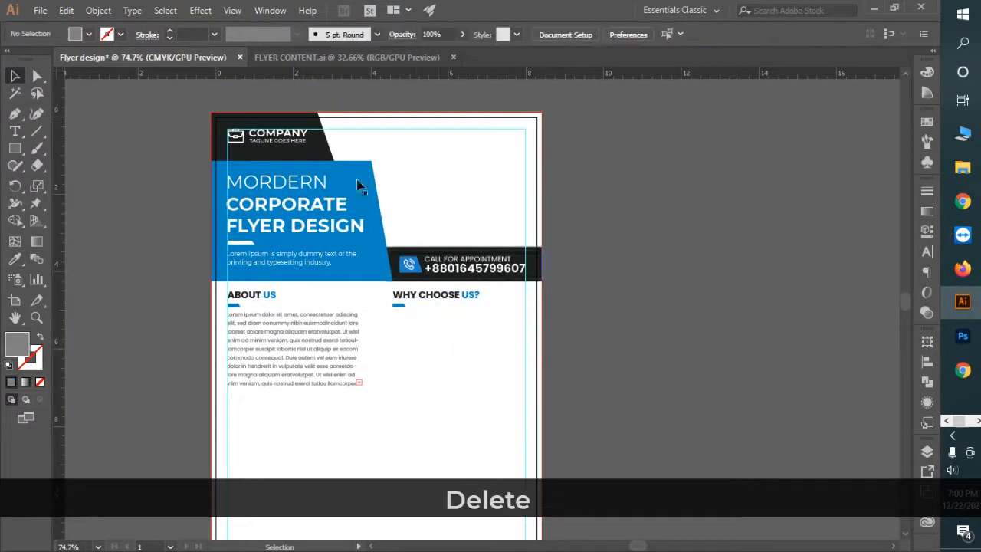
{"action": "left_click", "coordinate": [360, 57]}
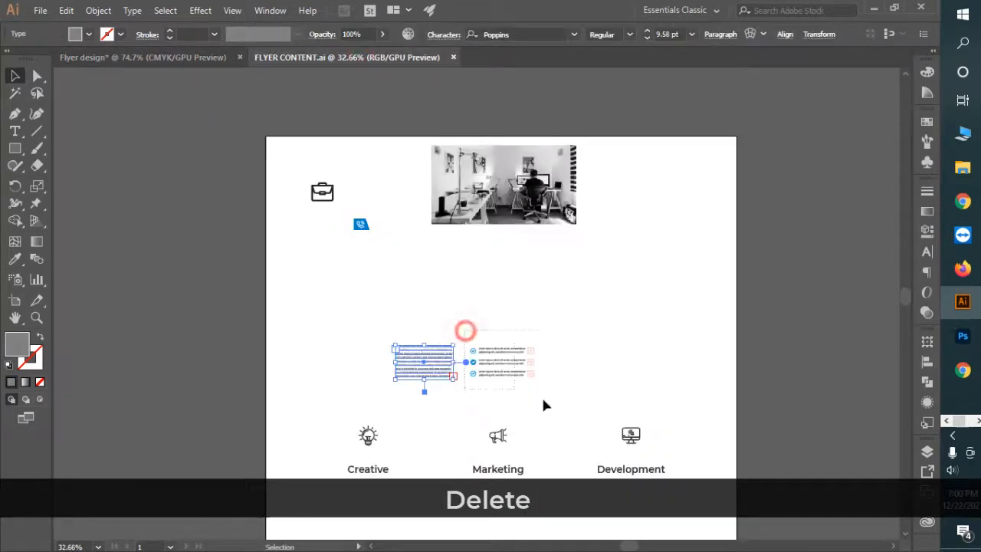
Step: Bring the checkmark list from FLYER CONTENT.ai into the flyer and place it under WHY CHOOSE US?
{"action": "left_click_drag", "start_coordinate": [513, 346], "coordinate": [256, 28]}
{"action": "left_click_drag", "start_coordinate": [208, 64], "coordinate": [548, 319]}
{"action": "key", "text": "ctrl+space"}
{"action": "left_click", "coordinate": [433, 345]}
{"action": "key", "text": "ctrl+space"}
{"action": "left_click", "coordinate": [540, 426]}
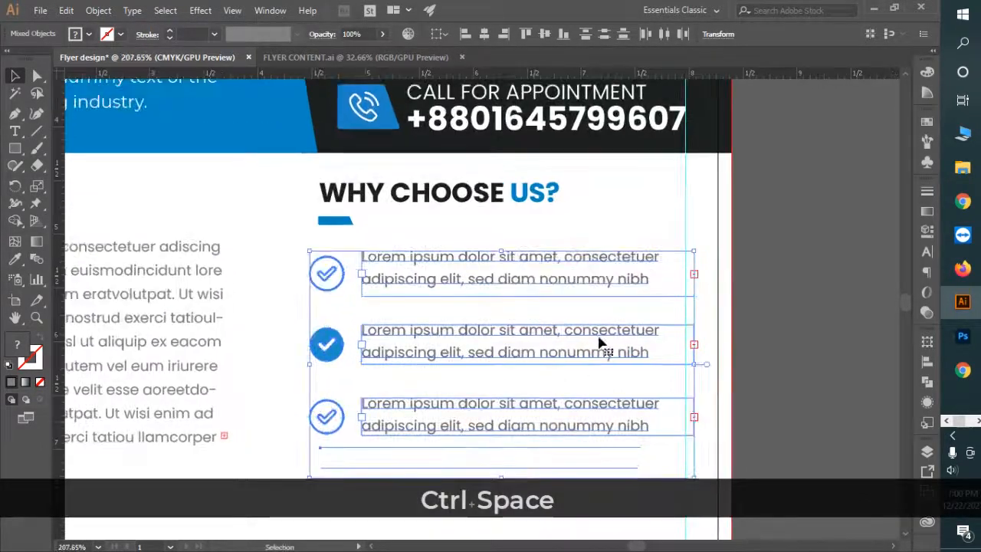
{"action": "left_click_drag", "start_coordinate": [603, 347], "coordinate": [628, 355]}
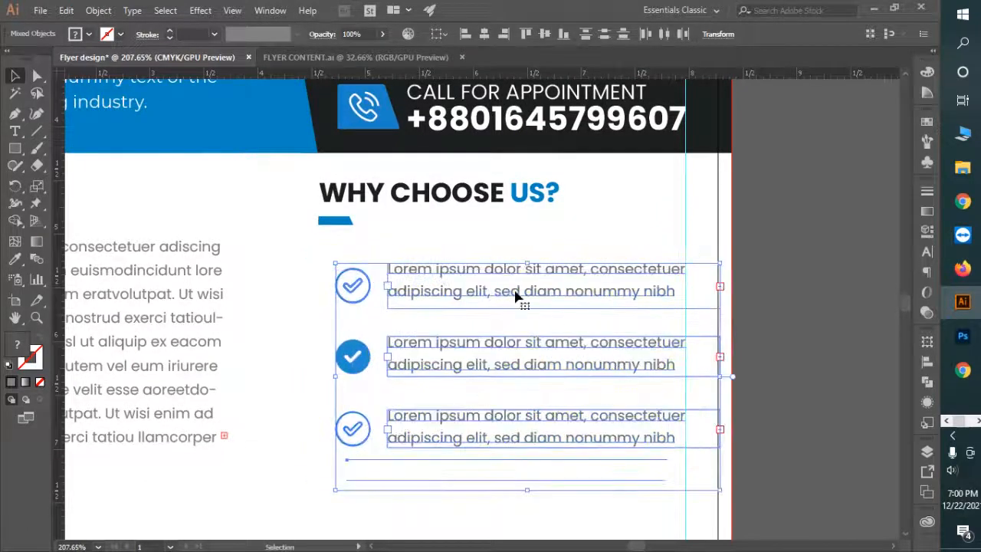
Step: Line up the WHY CHOOSE US? heading and its blue bar with the list's left edge
{"action": "left_click", "coordinate": [391, 213]}
{"action": "left_click", "coordinate": [352, 222], "text": "shift"}
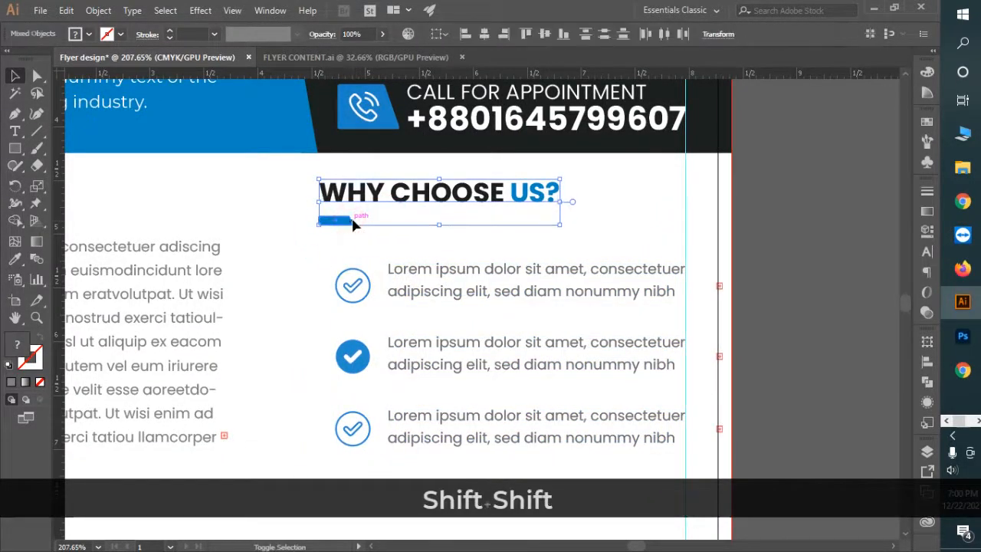
{"action": "key", "text": "Right"}
{"action": "key", "text": "Right"}
{"action": "key", "text": "ctrl+space"}
{"action": "left_click", "coordinate": [299, 207]}
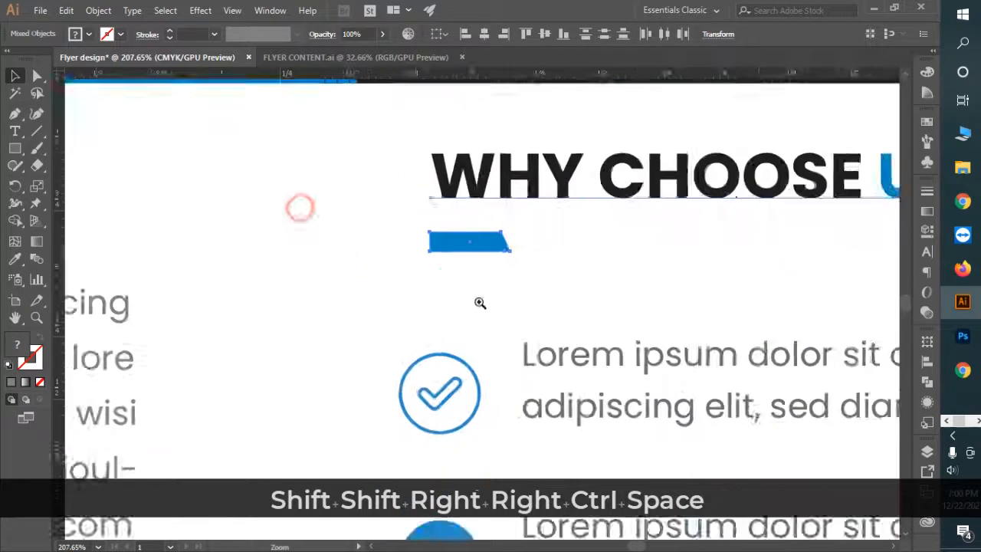
{"action": "left_click_drag", "start_coordinate": [502, 190], "coordinate": [469, 184]}
Step: Raise the three checkmark items slightly, then bring the empty lower page into view
{"action": "key", "text": "ctrl+space"}
{"action": "left_click_drag", "start_coordinate": [621, 317], "coordinate": [345, 222]}
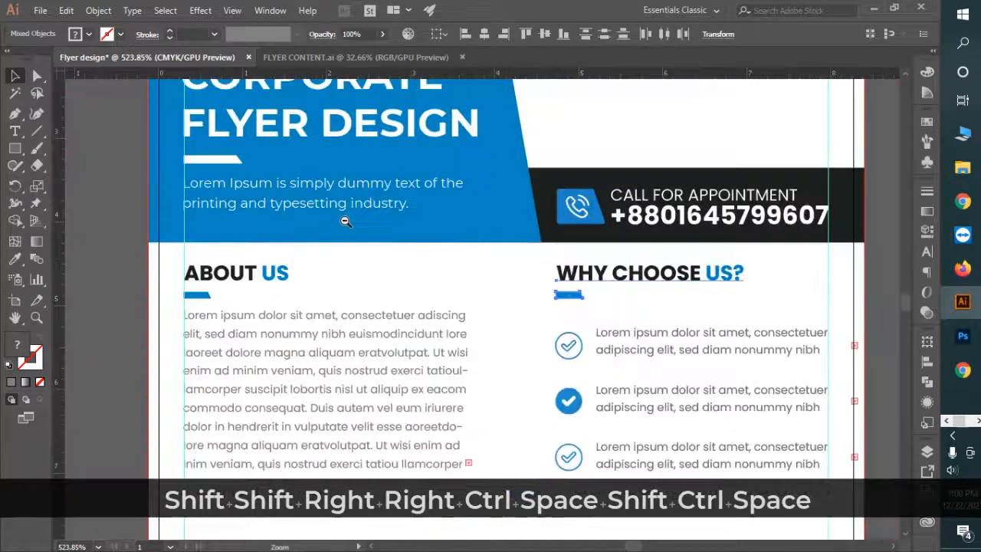
{"action": "left_click_drag", "start_coordinate": [666, 360], "coordinate": [559, 305]}
{"action": "key", "text": "ctrl+space"}
{"action": "left_click", "coordinate": [462, 225]}
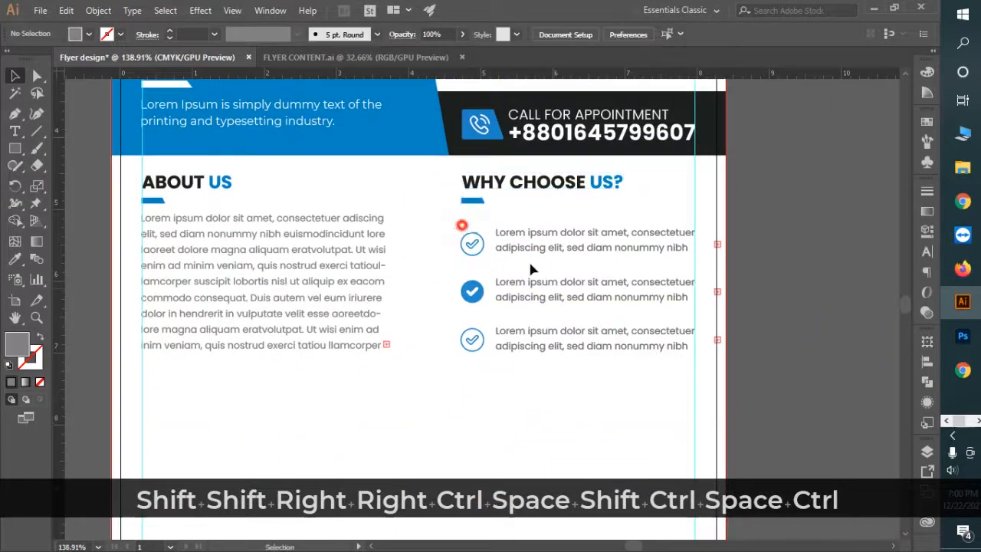
{"action": "left_click_drag", "start_coordinate": [621, 374], "coordinate": [618, 374]}
{"action": "key", "text": "shift+Up"}
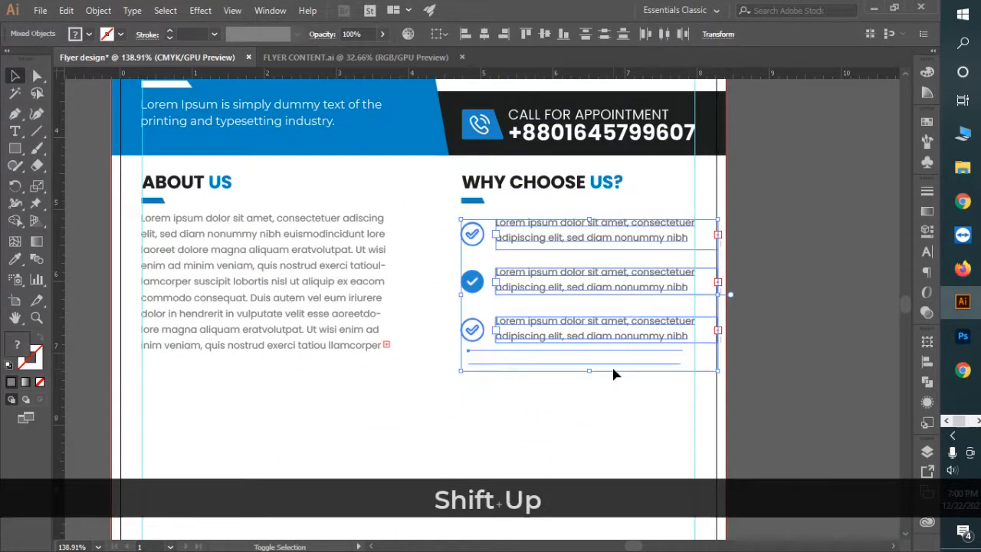
{"action": "key", "text": "Up"}
{"action": "key", "text": "Up"}
{"action": "key", "text": "Up"}
{"action": "key", "text": "Up"}
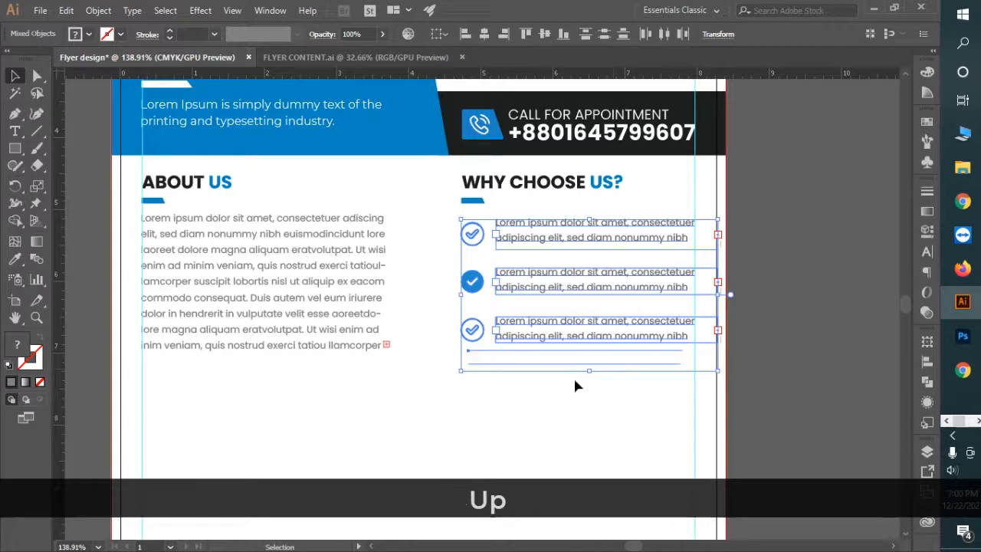
{"action": "left_click", "coordinate": [518, 436]}
{"action": "left_click_drag", "start_coordinate": [593, 432], "coordinate": [495, 383]}
{"action": "left_click_drag", "start_coordinate": [540, 400], "coordinate": [463, 254]}
{"action": "left_click_drag", "start_coordinate": [359, 243], "coordinate": [401, 263]}
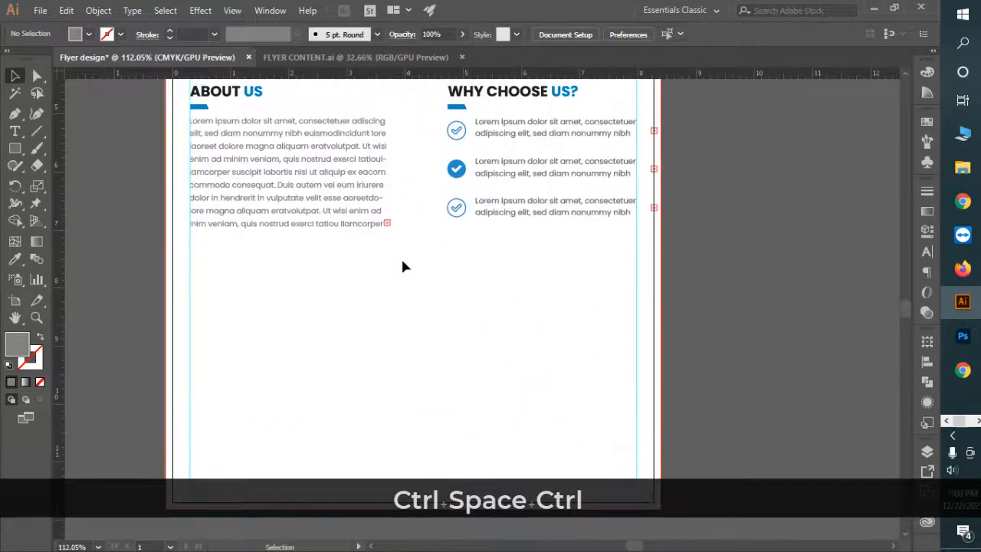
Step: Draw a rectangle below the two columns and fill it with the phone banner's dark grey
{"action": "left_click", "coordinate": [15, 151]}
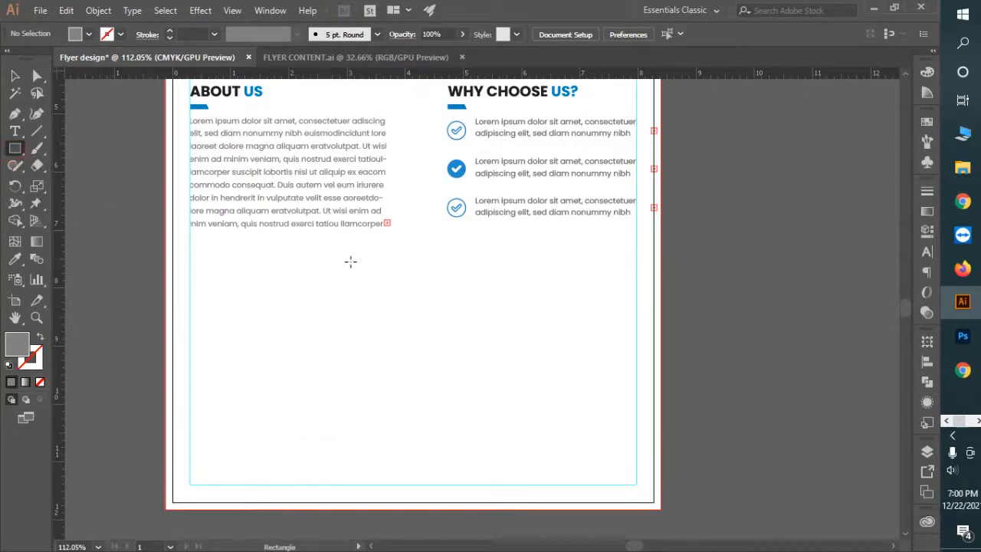
{"action": "left_click_drag", "start_coordinate": [350, 259], "coordinate": [518, 299]}
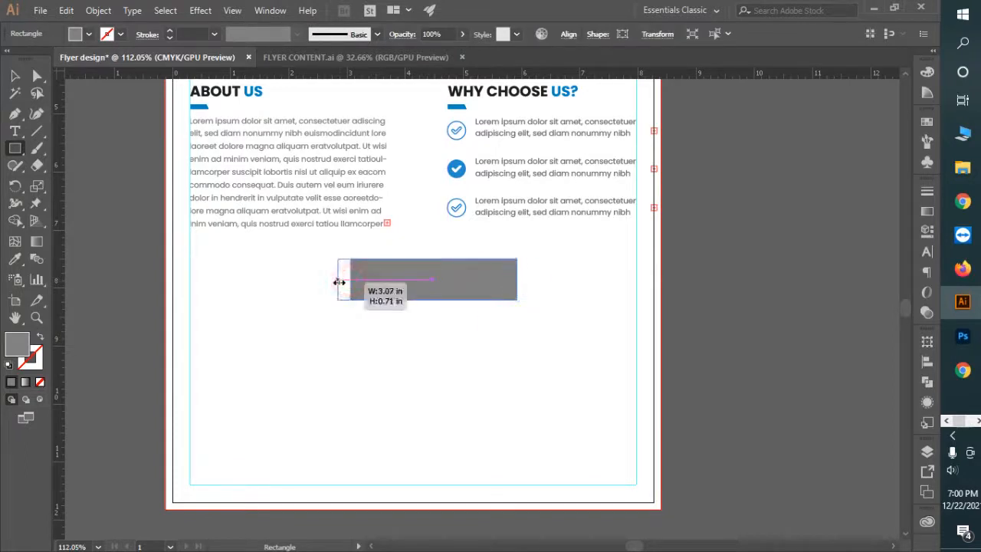
{"action": "left_click_drag", "start_coordinate": [340, 282], "coordinate": [338, 282]}
{"action": "left_click", "coordinate": [15, 75]}
{"action": "key", "text": "space"}
{"action": "left_click_drag", "start_coordinate": [276, 272], "coordinate": [281, 361]}
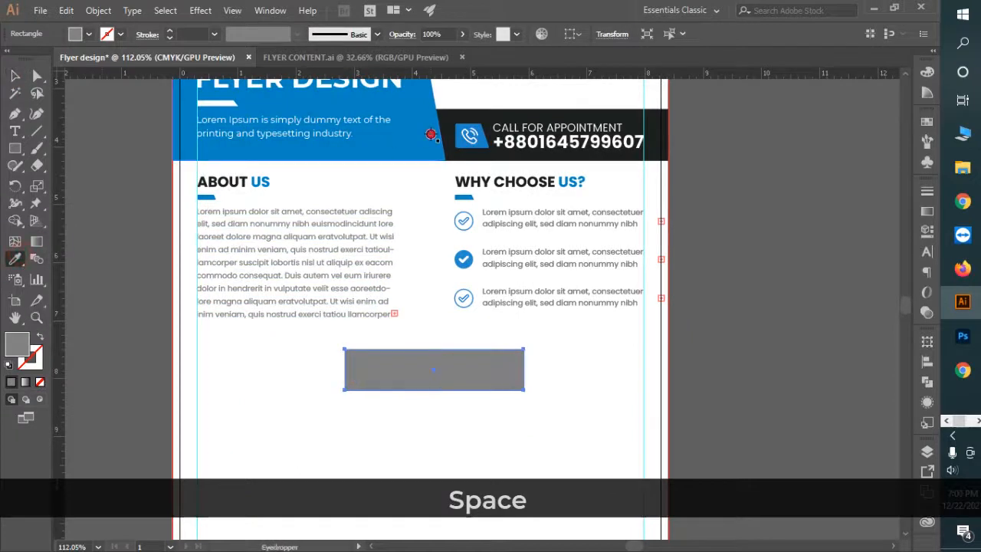
{"action": "left_click", "coordinate": [431, 135]}
{"action": "left_click", "coordinate": [660, 125]}
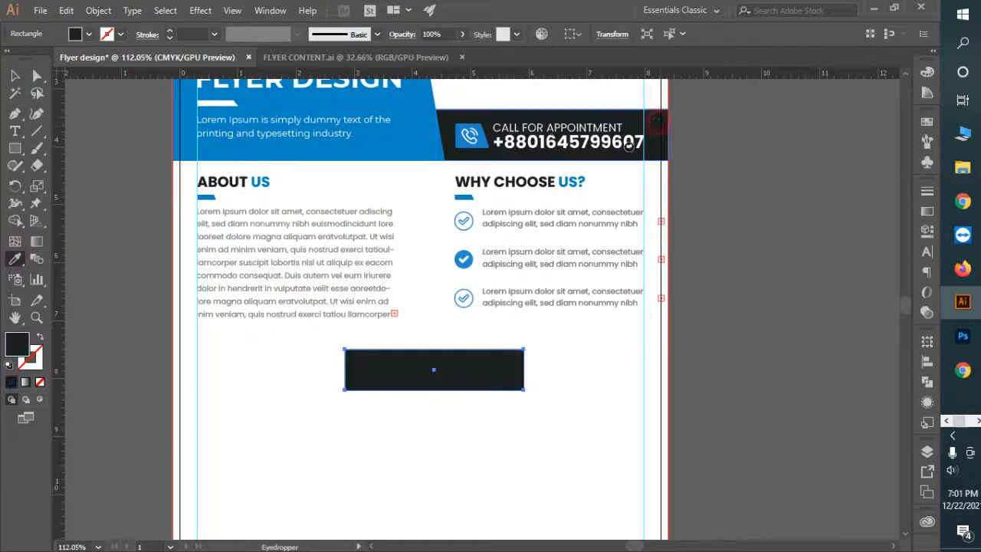
Step: Copy the ABOUT US heading onto the dark box and retype it as OUR BEST SERVICE
{"action": "key", "text": "ctrl+alt+space"}
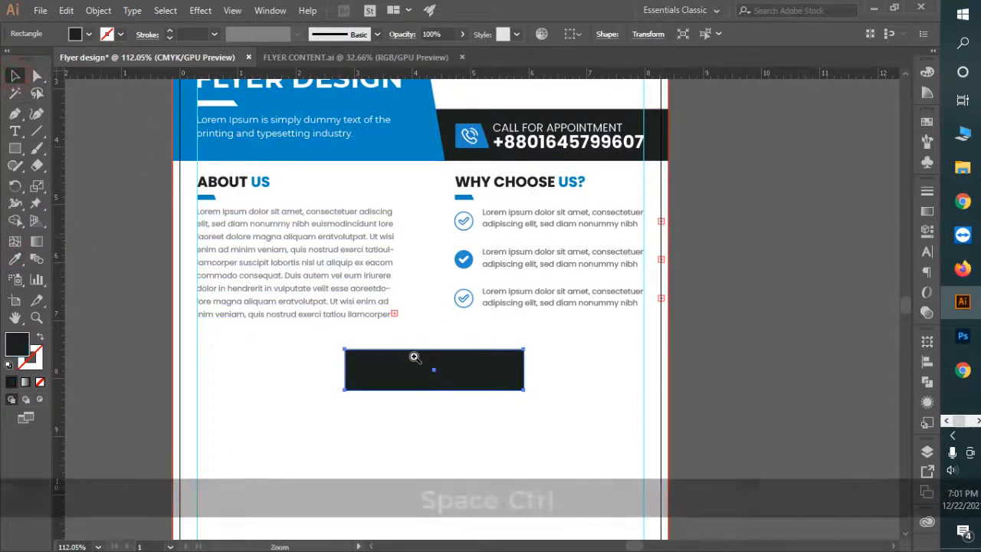
{"action": "left_click_drag", "start_coordinate": [258, 194], "coordinate": [454, 379]}
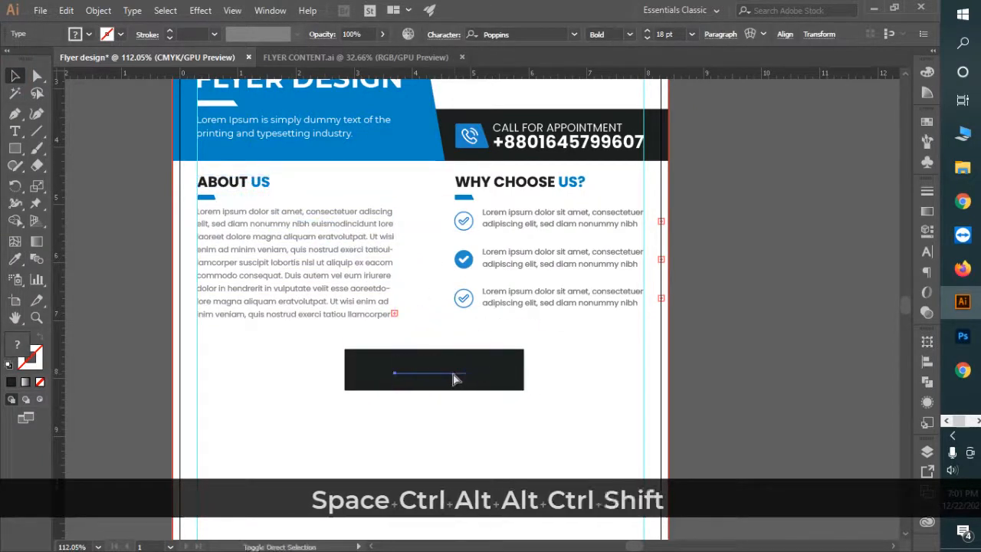
{"action": "key", "text": "ctrl+shift+bracketright"}
{"action": "key", "text": "t"}
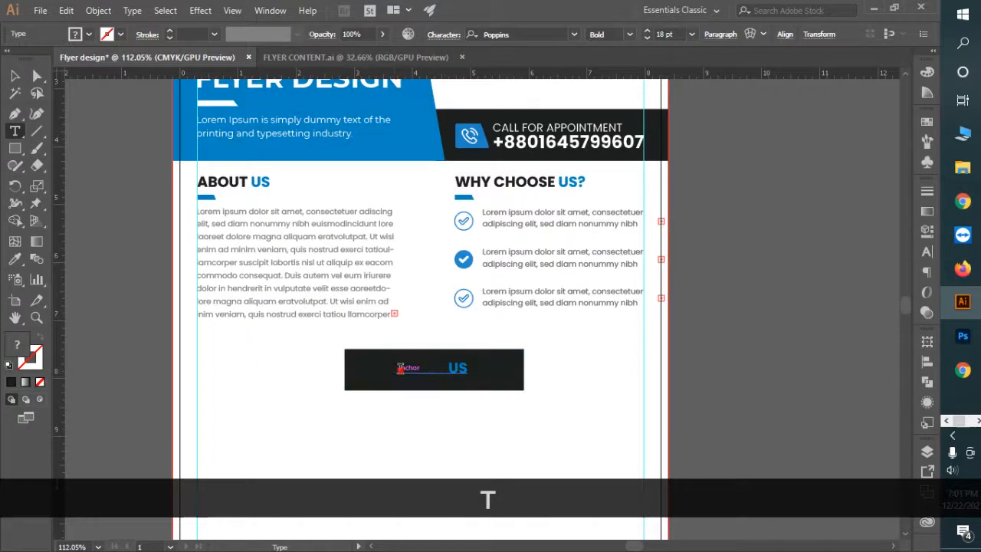
{"action": "type", "text": "OU"}
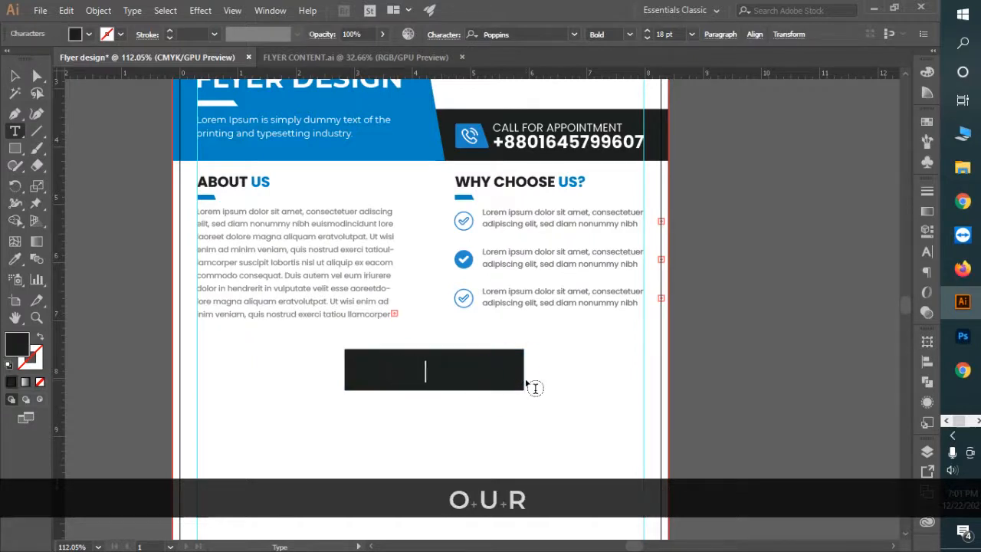
{"action": "type", "text": "T SERI"}
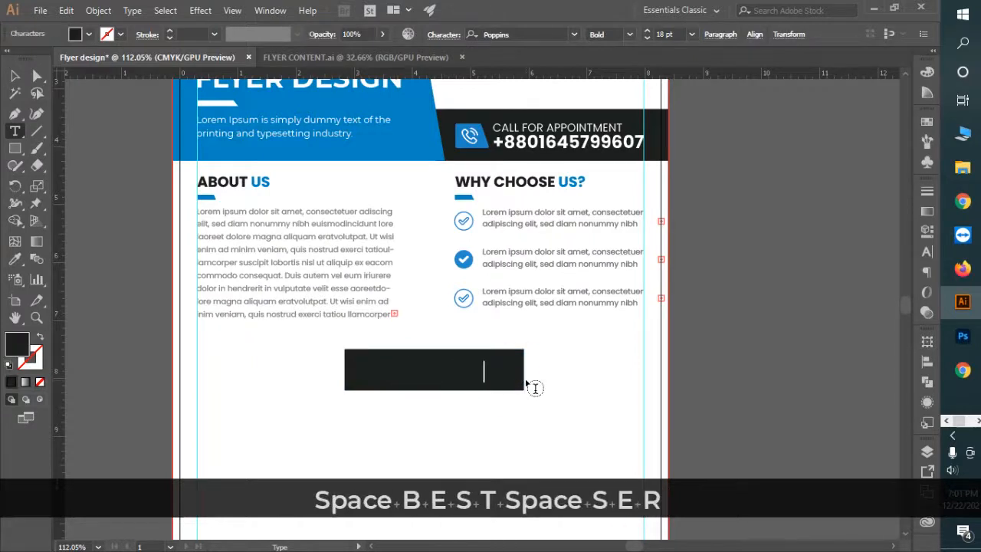
{"action": "key", "text": "BackSpace"}
{"action": "type", "text": "VICE"}
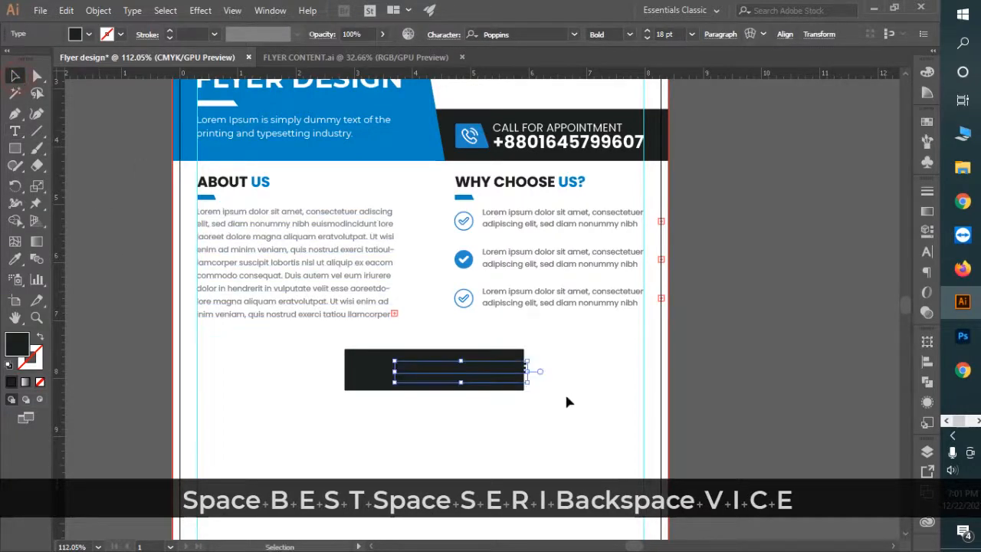
{"action": "key", "text": "ctrl+space"}
{"action": "left_click", "coordinate": [509, 390]}
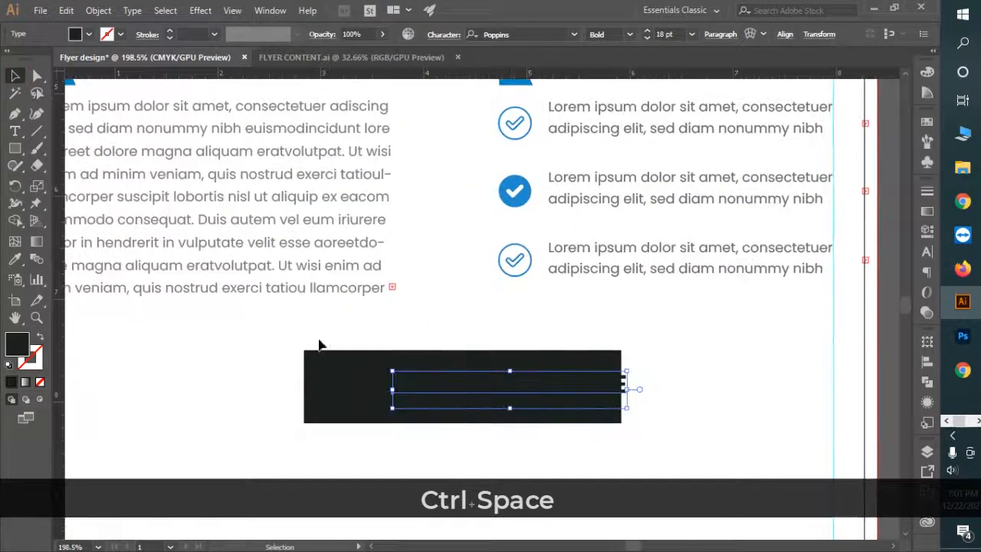
Step: Turn the OUR BEST SERVICE heading white and position it inside the dark box
{"action": "key", "text": "i"}
{"action": "left_click", "coordinate": [245, 355]}
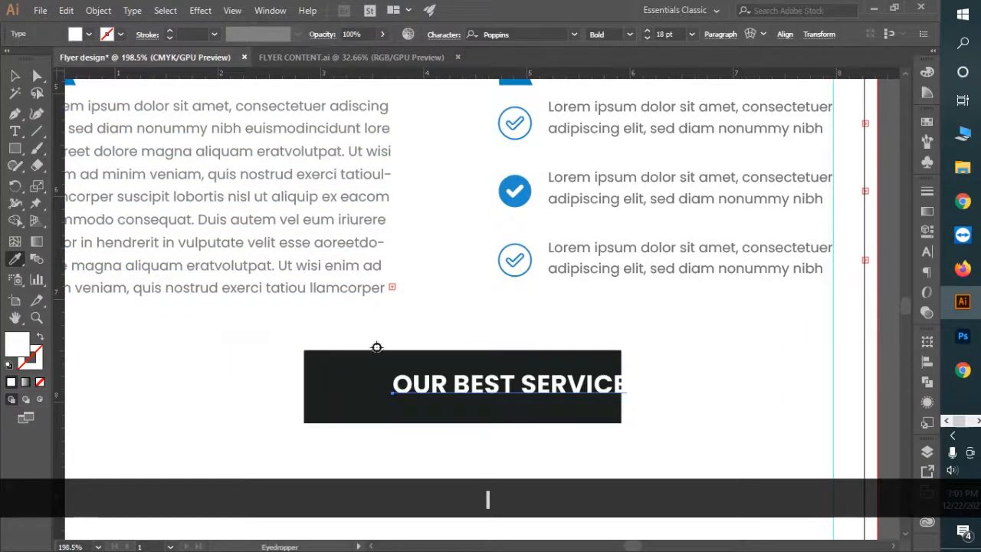
{"action": "key", "text": "v"}
{"action": "left_click_drag", "start_coordinate": [536, 386], "coordinate": [471, 368]}
{"action": "left_click_drag", "start_coordinate": [537, 405], "coordinate": [390, 185]}
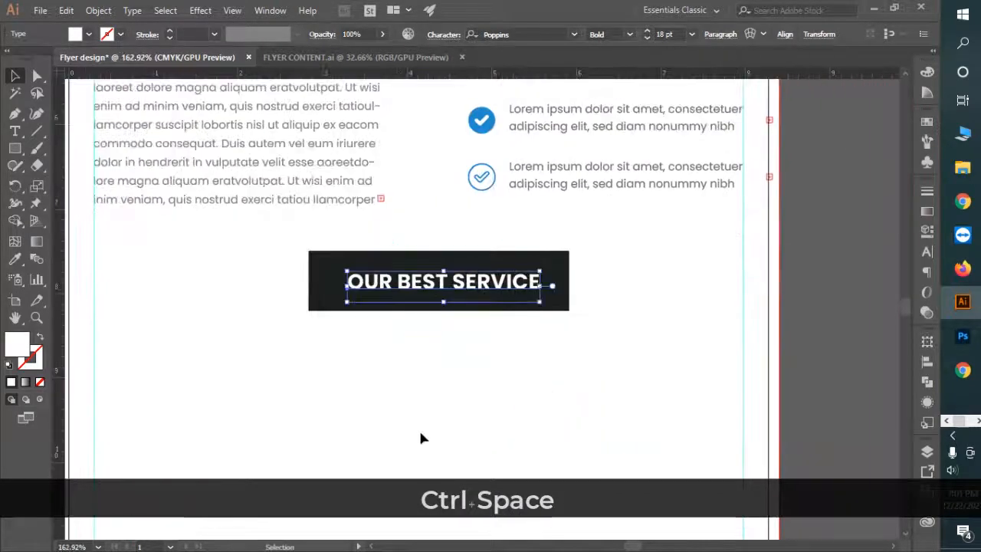
{"action": "left_click_drag", "start_coordinate": [543, 375], "coordinate": [493, 330]}
Step: Draw a thin strip across the page through the banner and fill it with the header blue
{"action": "left_click", "coordinate": [14, 149]}
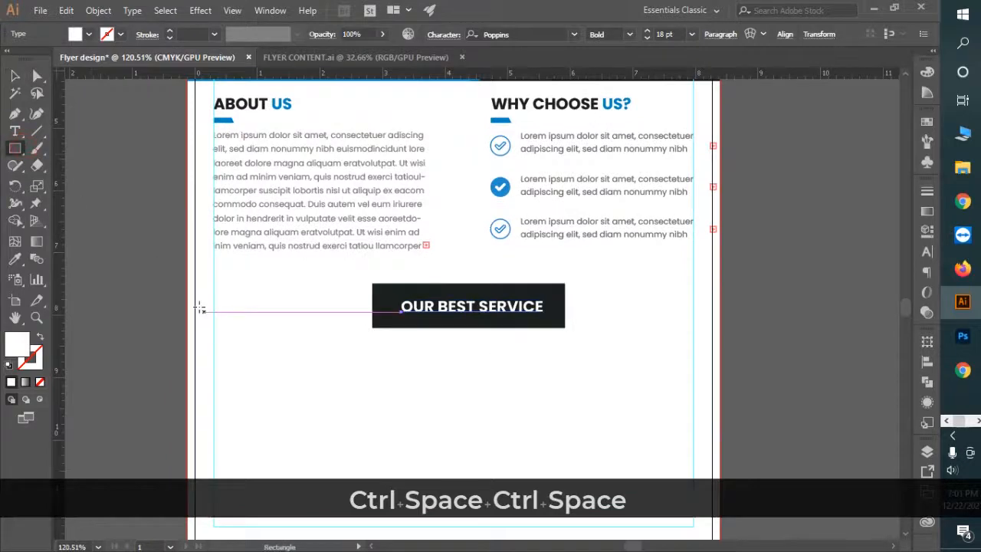
{"action": "mouse_move", "coordinate": [188, 296]}
{"action": "left_mouse_down"}
{"action": "mouse_move", "coordinate": [627, 324]}
{"action": "mouse_move", "coordinate": [719, 311]}
{"action": "left_mouse_up"}
{"action": "key", "text": "ctrl+space"}
{"action": "left_click_drag", "start_coordinate": [475, 310], "coordinate": [583, 344]}
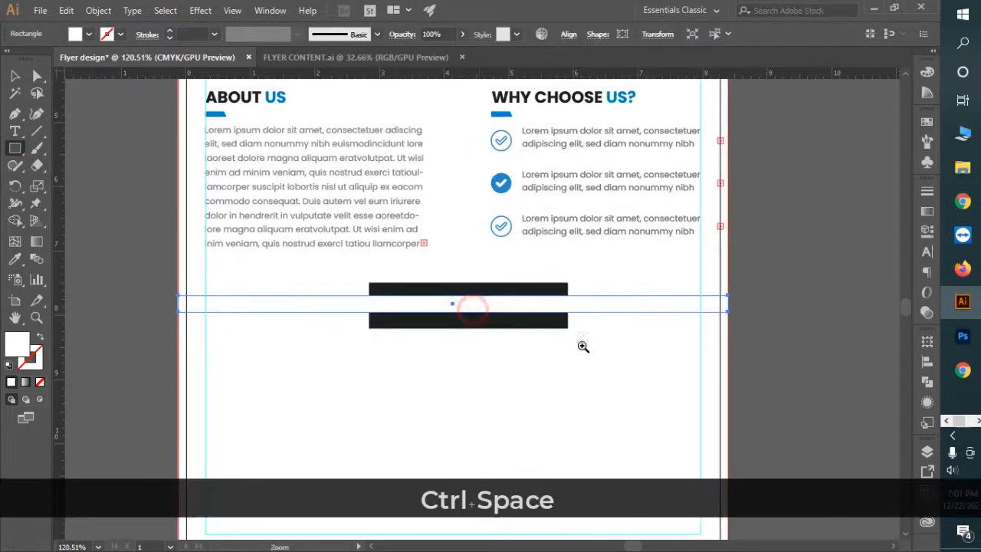
{"action": "left_click_drag", "start_coordinate": [441, 288], "coordinate": [443, 299]}
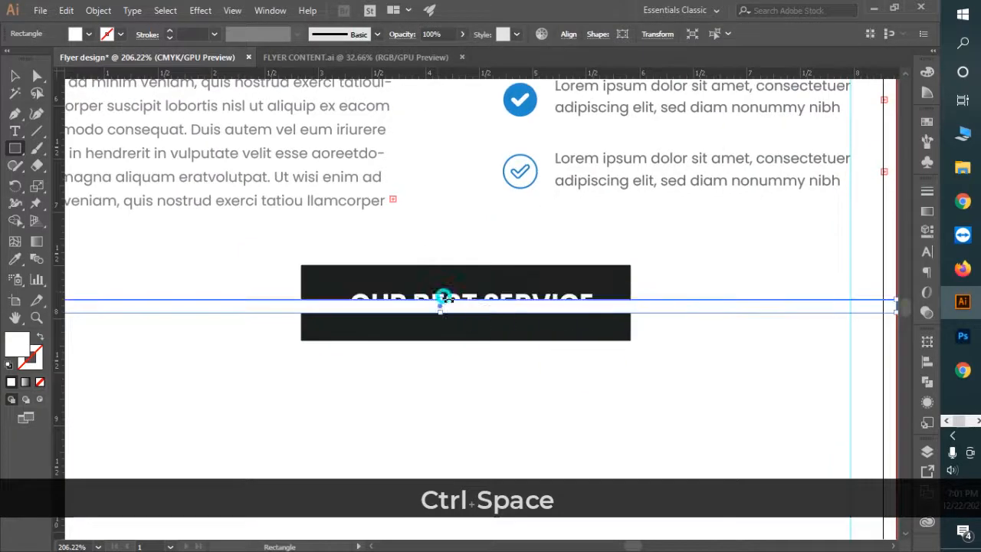
{"action": "key", "text": "ctrl+space"}
{"action": "left_click_drag", "start_coordinate": [629, 371], "coordinate": [470, 307]}
{"action": "left_click", "coordinate": [15, 258]}
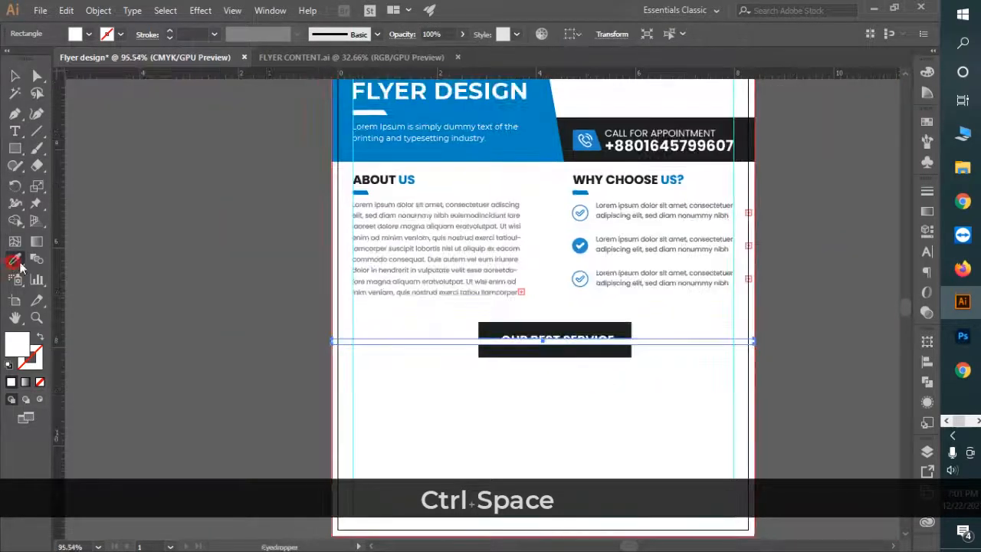
{"action": "left_click", "coordinate": [533, 145]}
{"action": "left_click", "coordinate": [14, 75]}
Step: Bring the heading and dark box in front of the blue band
{"action": "key", "text": "ctrl+space"}
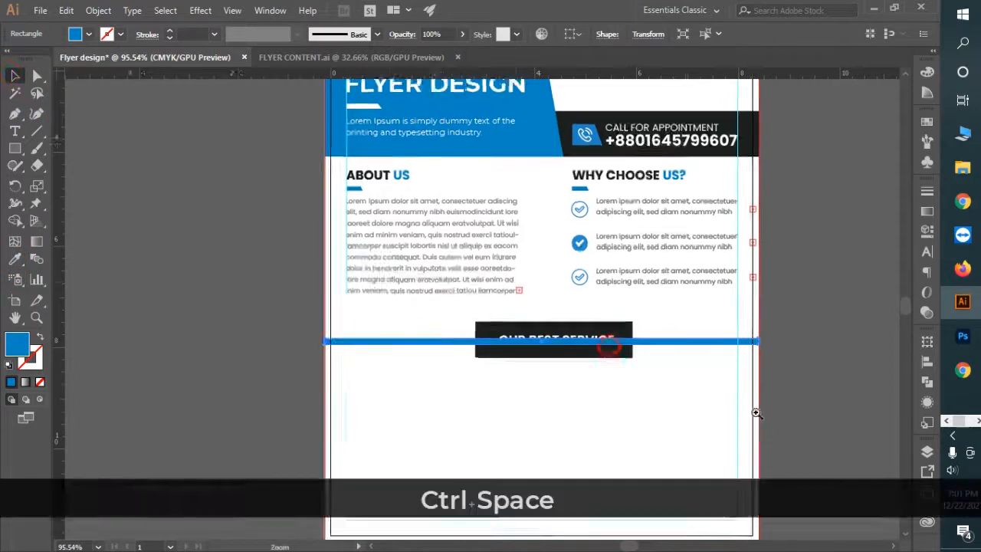
{"action": "left_click_drag", "start_coordinate": [607, 344], "coordinate": [580, 339]}
{"action": "left_click", "coordinate": [573, 334]}
{"action": "left_click", "coordinate": [651, 318], "text": "shift"}
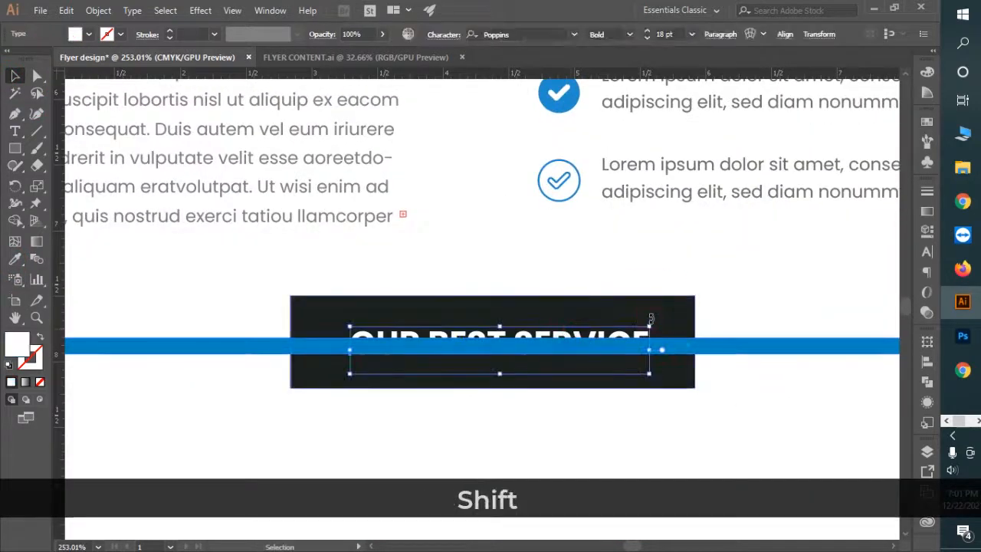
{"action": "left_click", "coordinate": [687, 323], "text": "shift"}
{"action": "key", "text": "ctrl+bracketright"}
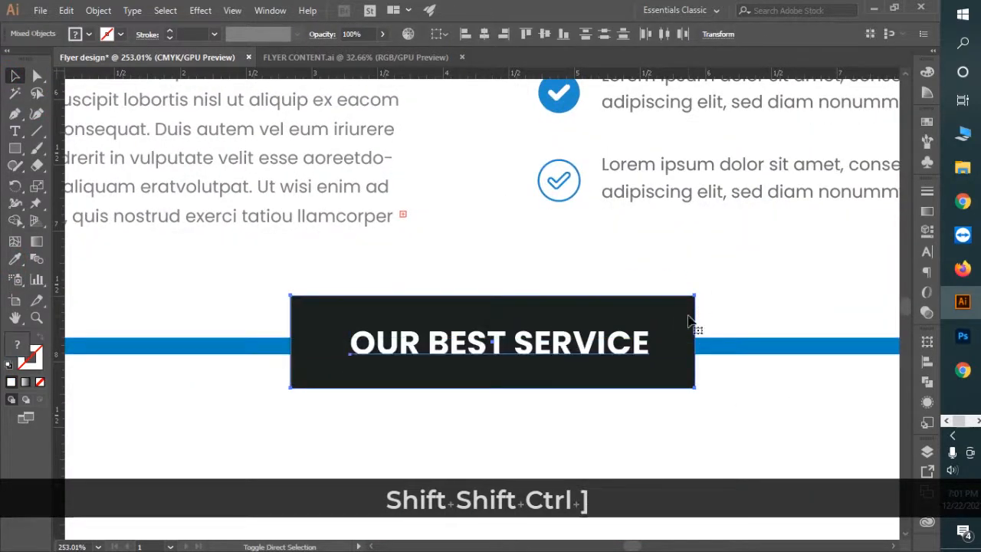
{"action": "left_click", "coordinate": [557, 442]}
Step: Centre the dark box horizontally and vertically on the blue band
{"action": "key", "text": "ctrl+space"}
{"action": "left_click_drag", "start_coordinate": [679, 440], "coordinate": [460, 315]}
{"action": "left_click_drag", "start_coordinate": [625, 426], "coordinate": [724, 399]}
{"action": "left_click", "coordinate": [679, 312]}
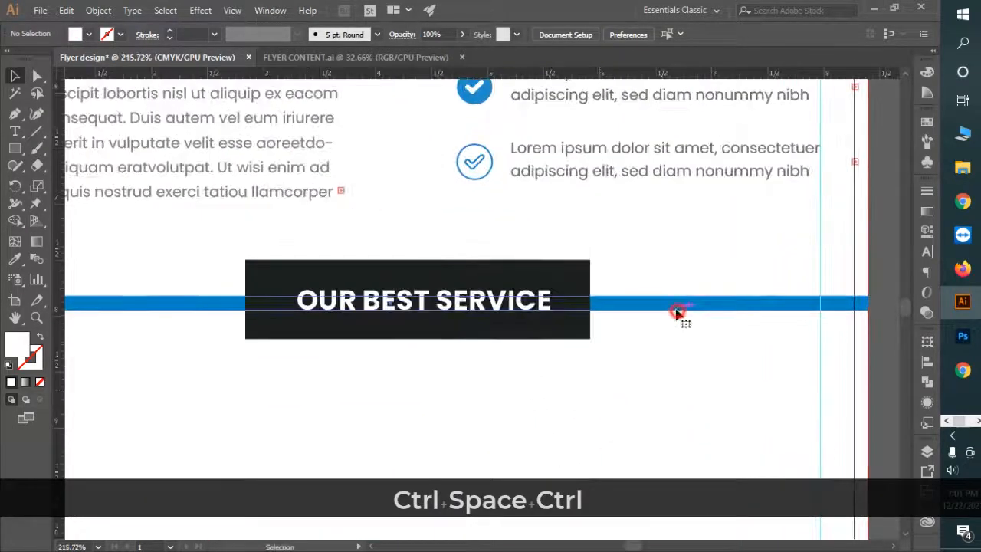
{"action": "left_click", "coordinate": [578, 279], "text": "shift"}
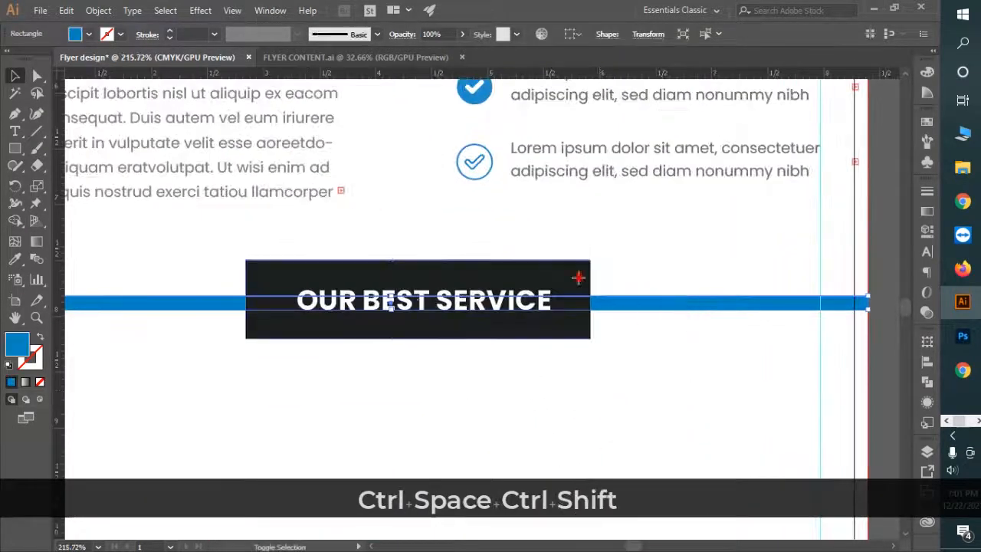
{"action": "left_click", "coordinate": [571, 35]}
{"action": "left_click", "coordinate": [454, 73]}
{"action": "left_click", "coordinate": [538, 72]}
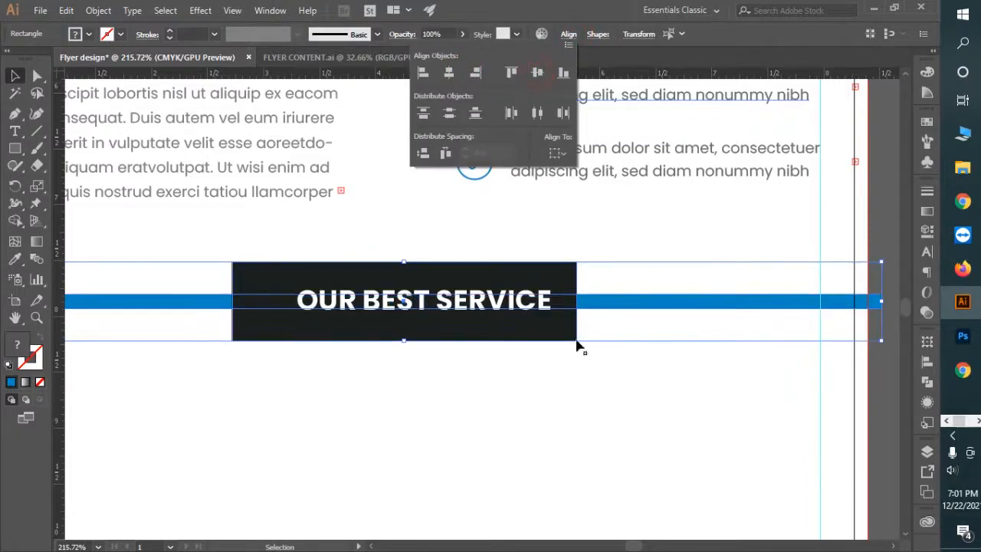
{"action": "left_click", "coordinate": [589, 404]}
{"action": "left_click", "coordinate": [597, 423]}
Step: Nudge the OUR BEST SERVICE heading left and down to centre it in the box
{"action": "left_click_drag", "start_coordinate": [644, 431], "coordinate": [566, 361]}
{"action": "left_click", "coordinate": [562, 343]}
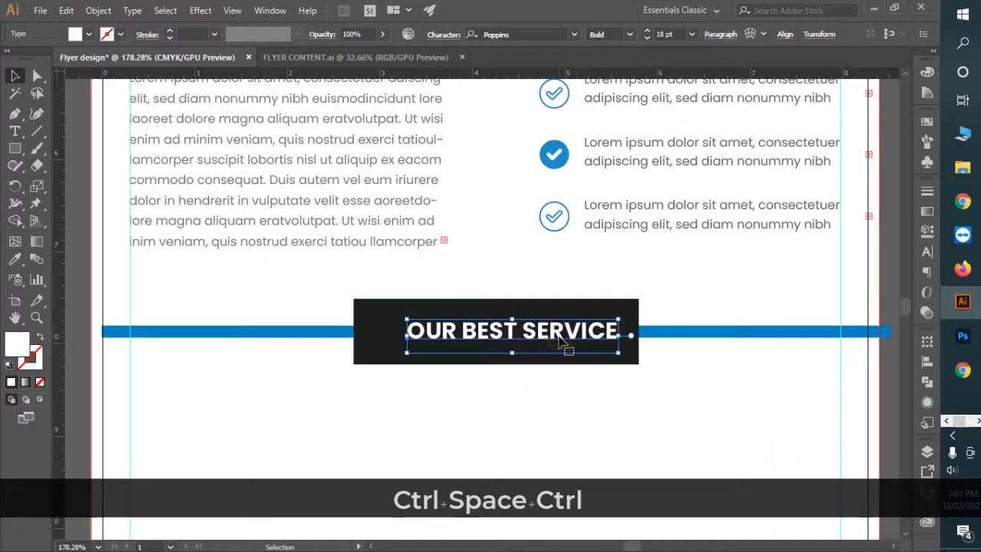
{"action": "key", "text": "Left"}
{"action": "key", "text": "Left"}
{"action": "key", "text": "Left"}
{"action": "key", "text": "Left"}
{"action": "key", "text": "Left"}
{"action": "key", "text": "Left"}
{"action": "key", "text": "Left"}
{"action": "key", "text": "Left"}
{"action": "key", "text": "Left"}
{"action": "key", "text": "Left"}
{"action": "key", "text": "Left"}
{"action": "key", "text": "Left"}
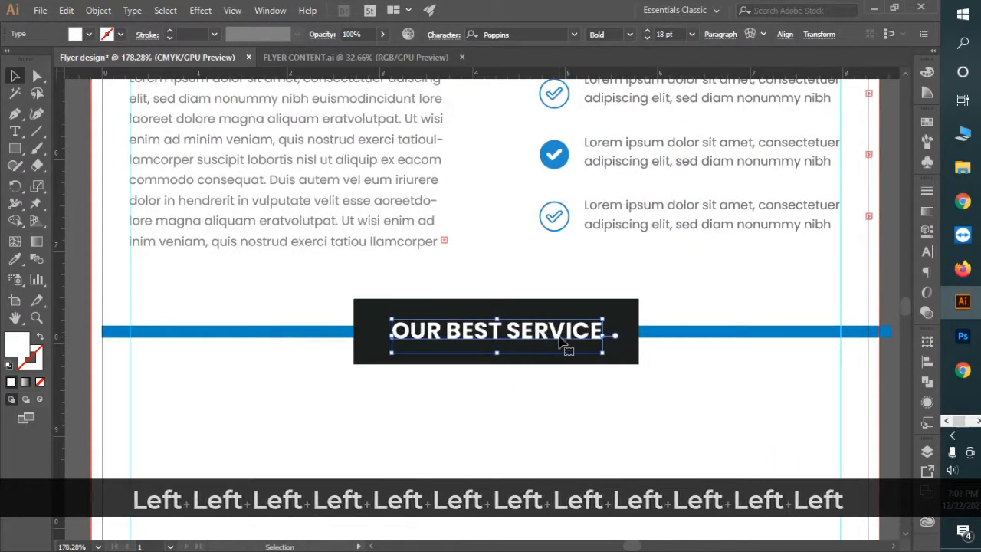
{"action": "key", "text": "Down"}
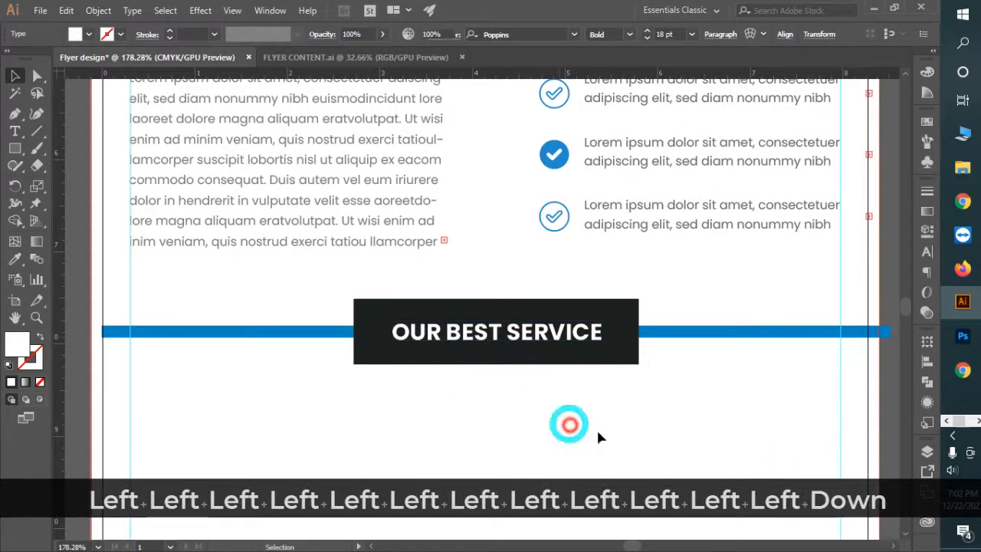
{"action": "left_click", "coordinate": [569, 425]}
{"action": "key", "text": "ctrl+space"}
{"action": "left_click_drag", "start_coordinate": [635, 438], "coordinate": [518, 366]}
{"action": "left_click_drag", "start_coordinate": [563, 430], "coordinate": [406, 301]}
Step: Shift the blue band left and extend its left end to the bleed line
{"action": "key", "text": "space"}
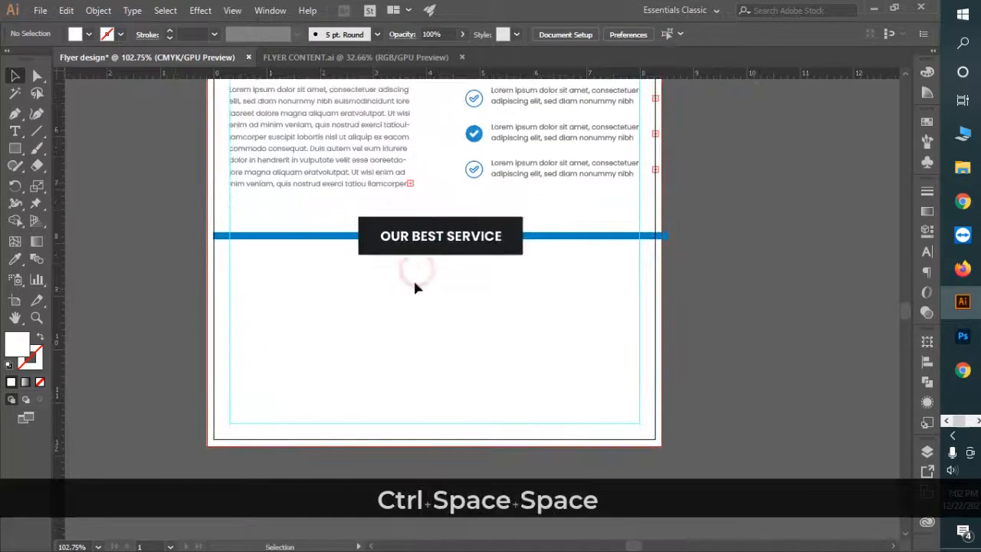
{"action": "left_click", "coordinate": [258, 240]}
{"action": "key", "text": "ctrl+space"}
{"action": "left_click_drag", "start_coordinate": [180, 223], "coordinate": [274, 252]}
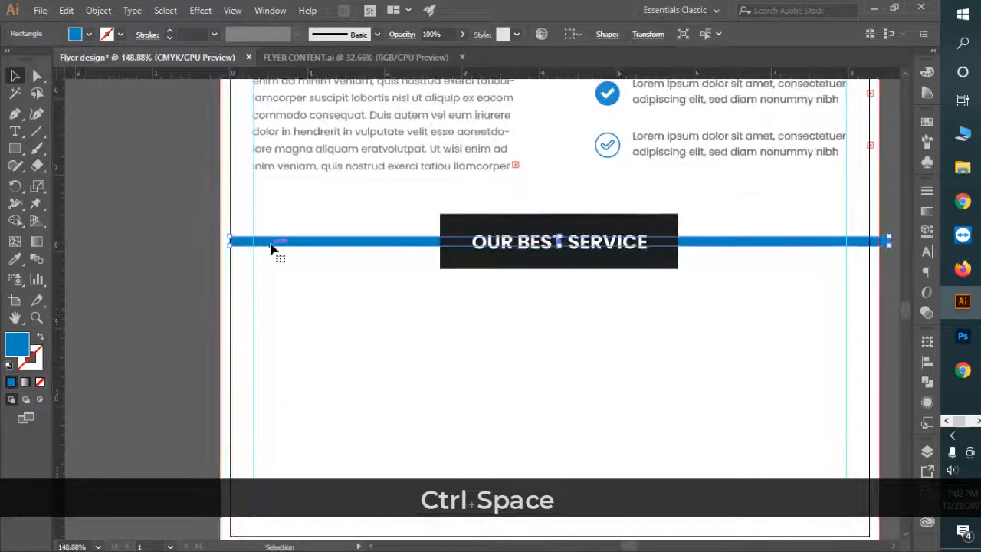
{"action": "key", "text": "shift+Left"}
{"action": "key", "text": "shift+Left"}
{"action": "key", "text": "shift+Left"}
{"action": "key", "text": "shift+Left"}
{"action": "key", "text": "shift+Left"}
{"action": "key", "text": "shift+Left"}
{"action": "key", "text": "shift+Left"}
{"action": "key", "text": "shift+Left"}
{"action": "key", "text": "shift+Left"}
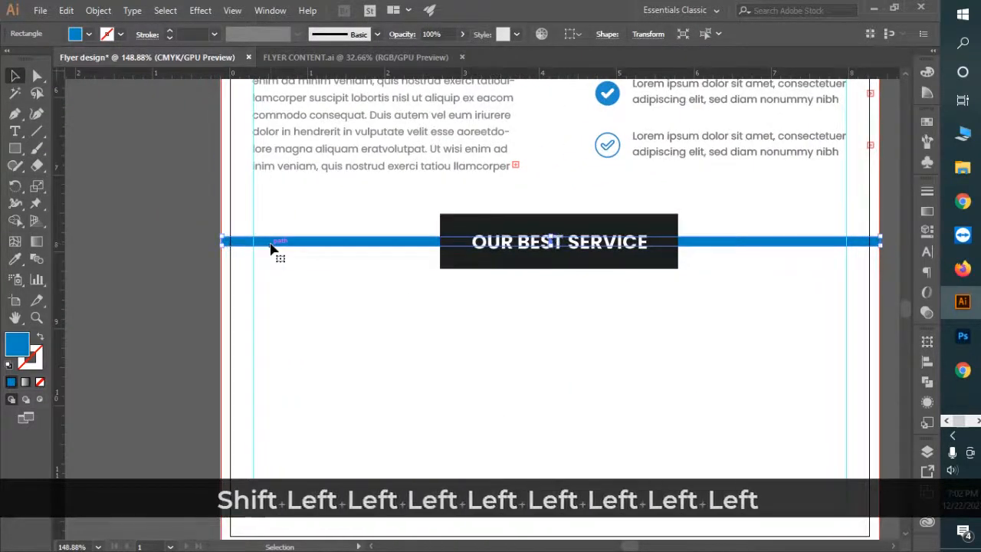
{"action": "key", "text": "ctrl+space"}
{"action": "left_click_drag", "start_coordinate": [177, 236], "coordinate": [459, 408]}
{"action": "key", "text": "ctrl+space"}
{"action": "left_click_drag", "start_coordinate": [405, 246], "coordinate": [554, 331]}
{"action": "left_click_drag", "start_coordinate": [515, 299], "coordinate": [365, 228]}
{"action": "left_click_drag", "start_coordinate": [256, 201], "coordinate": [460, 285]}
Step: Zoom out and inspect the band's right end across the page
{"action": "key", "text": "ctrl+space"}
{"action": "left_click_drag", "start_coordinate": [640, 348], "coordinate": [191, 160]}
{"action": "left_click_drag", "start_coordinate": [701, 292], "coordinate": [320, 225]}
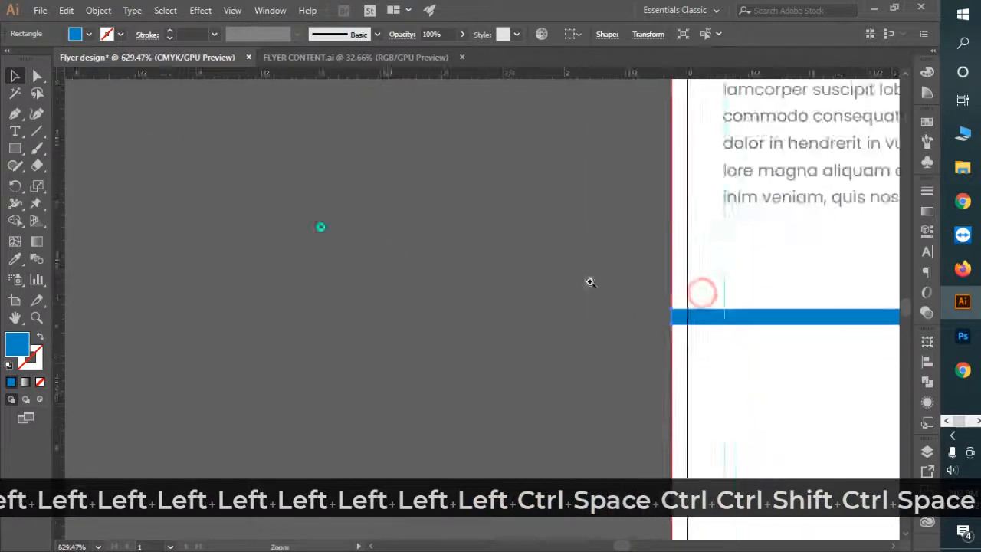
{"action": "left_click_drag", "start_coordinate": [780, 287], "coordinate": [282, 262]}
{"action": "left_click_drag", "start_coordinate": [707, 253], "coordinate": [627, 249]}
{"action": "left_click_drag", "start_coordinate": [534, 262], "coordinate": [536, 323]}
Step: Draw a full-width block below the service band and enter 8.39 for its Transform X value
{"action": "left_click", "coordinate": [14, 148]}
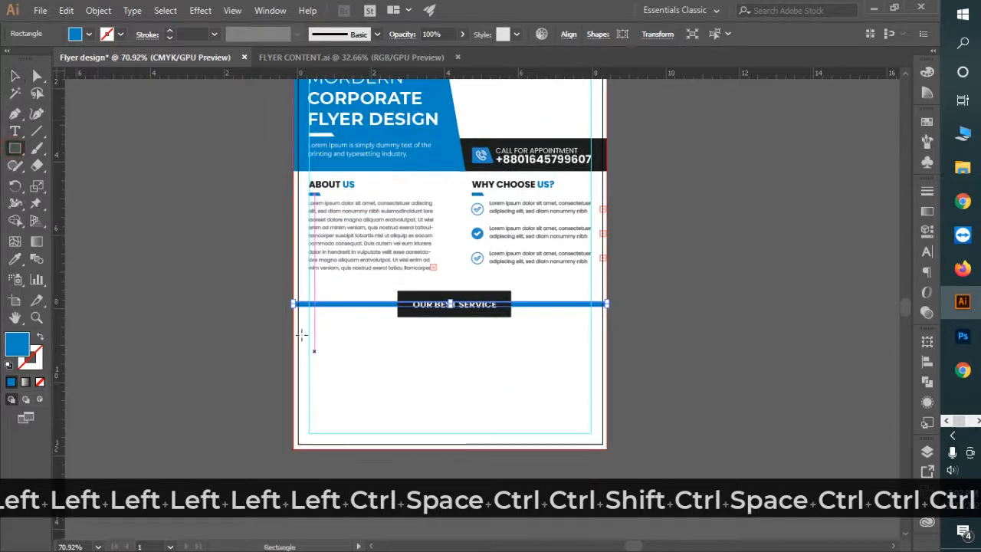
{"action": "left_click_drag", "start_coordinate": [293, 320], "coordinate": [607, 418]}
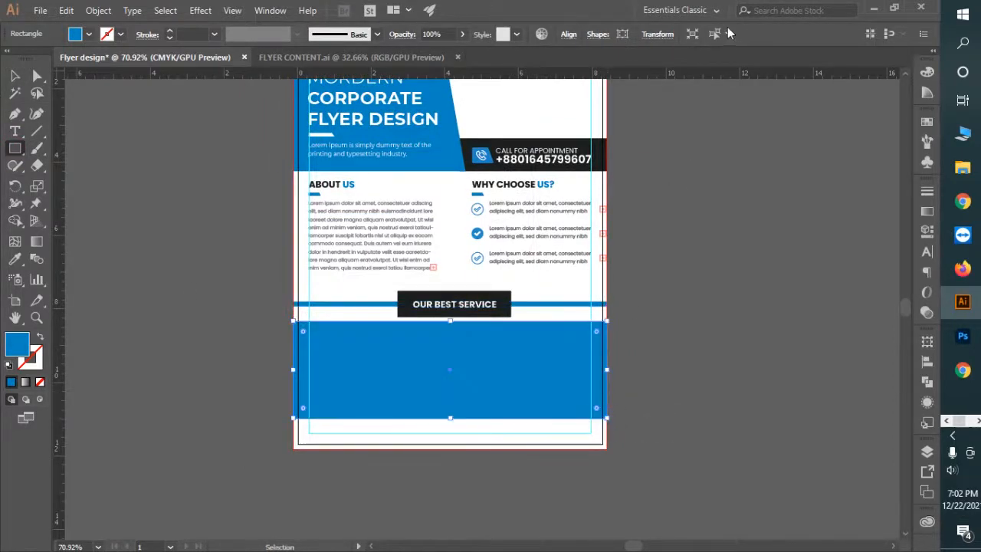
{"action": "left_click", "coordinate": [656, 34]}
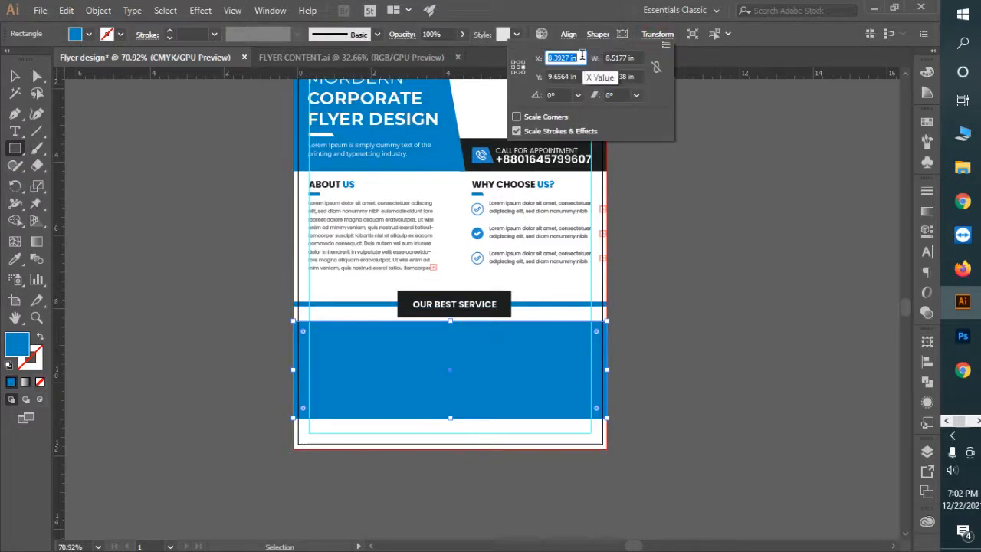
{"action": "type", "text": "8."}
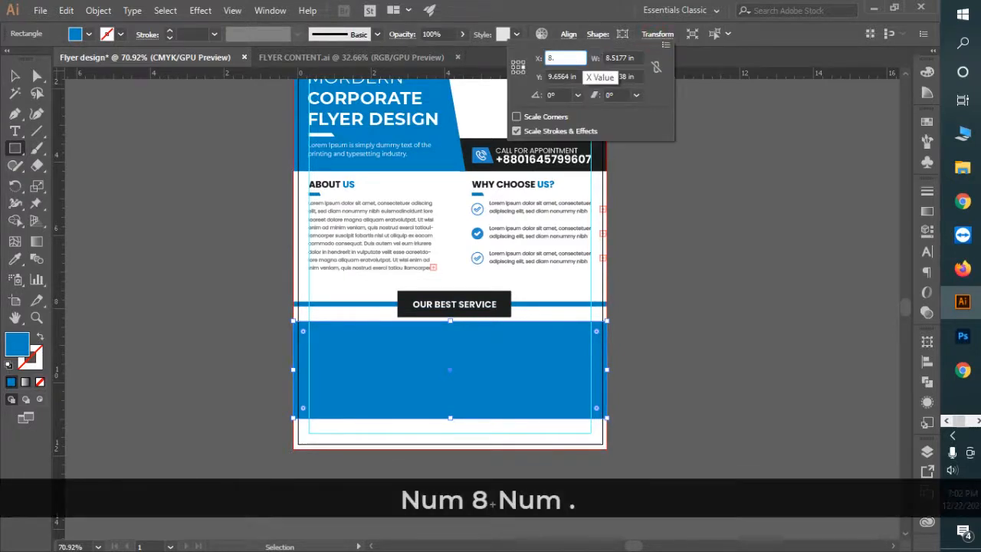
{"action": "type", "text": "3927"}
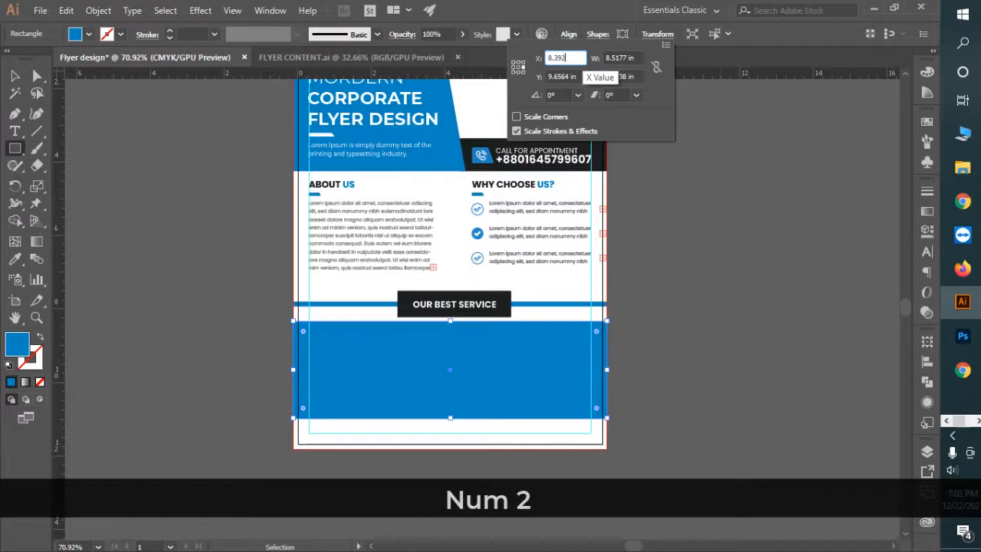
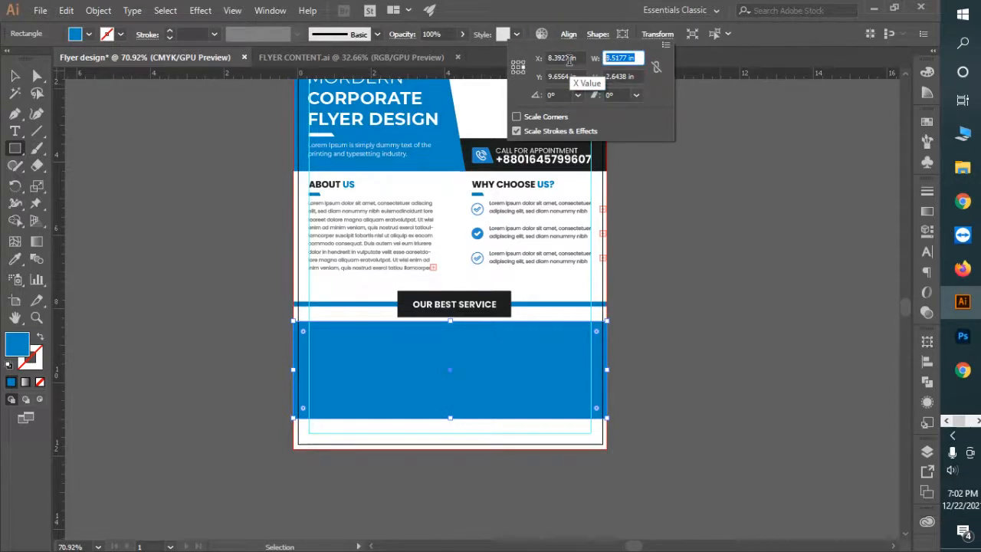
Step: In the Transform panel, give the blue band W 8.5177 in, Y 9.5263 in and H 2.4675 in
{"action": "type", "text": "8.517"}
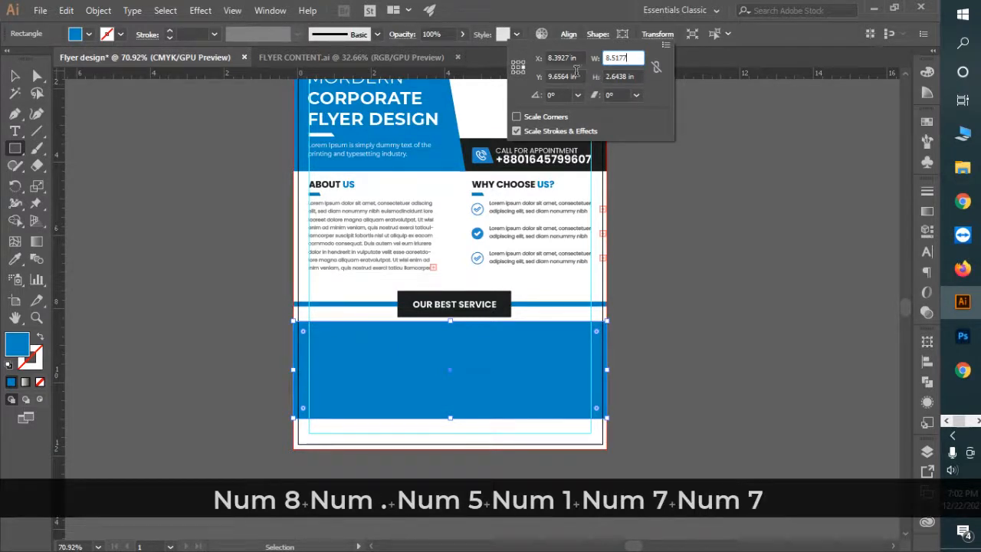
{"action": "type", "text": "9."}
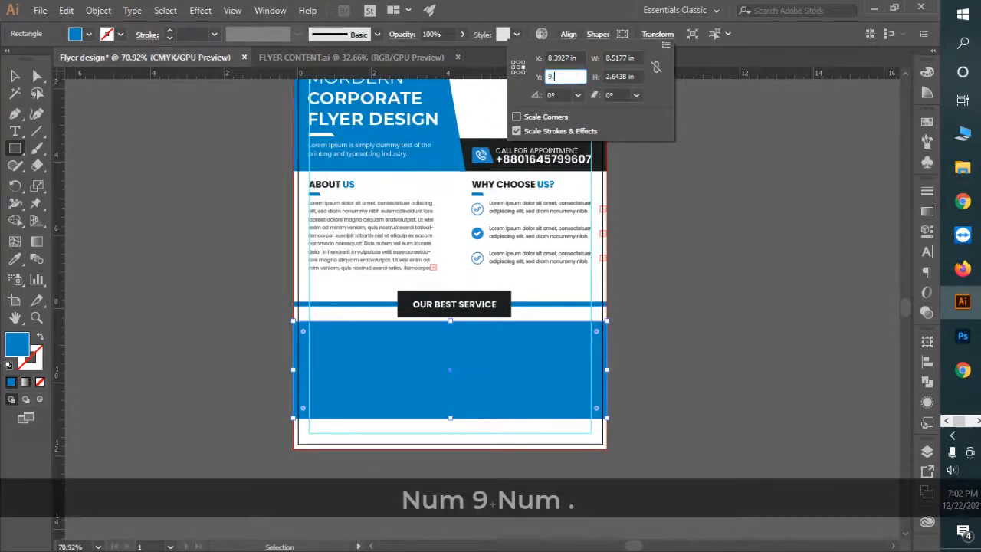
{"action": "type", "text": "5263"}
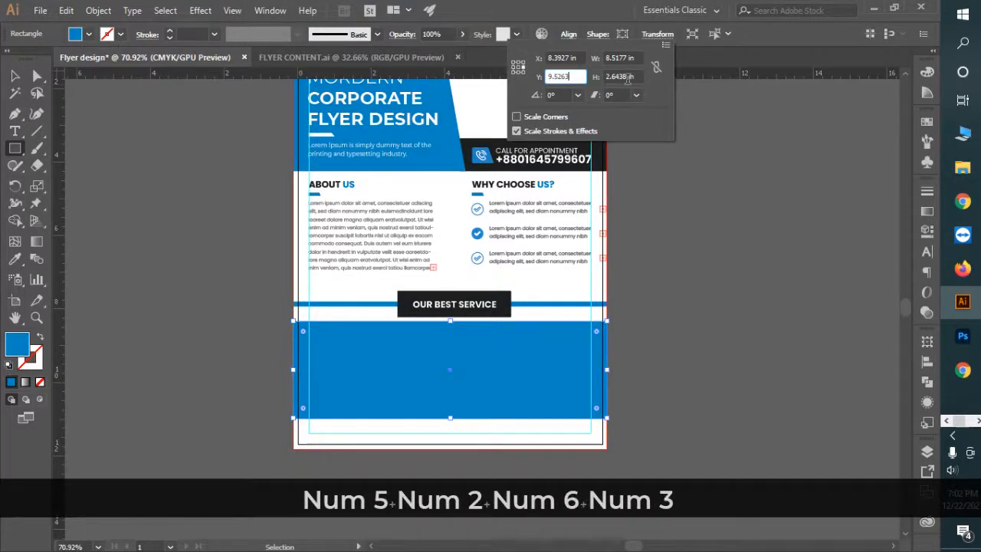
{"action": "left_click", "coordinate": [628, 77]}
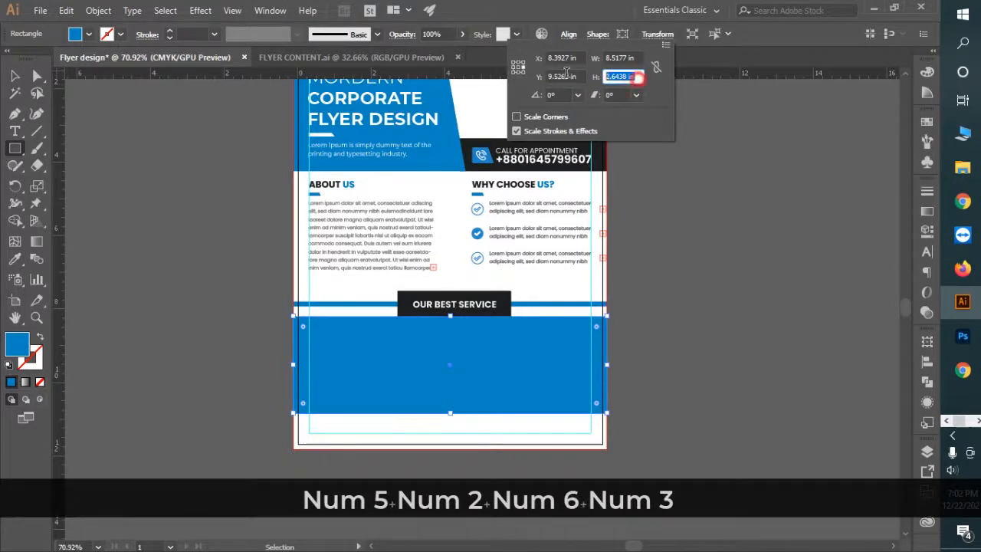
{"action": "type", "text": "2."}
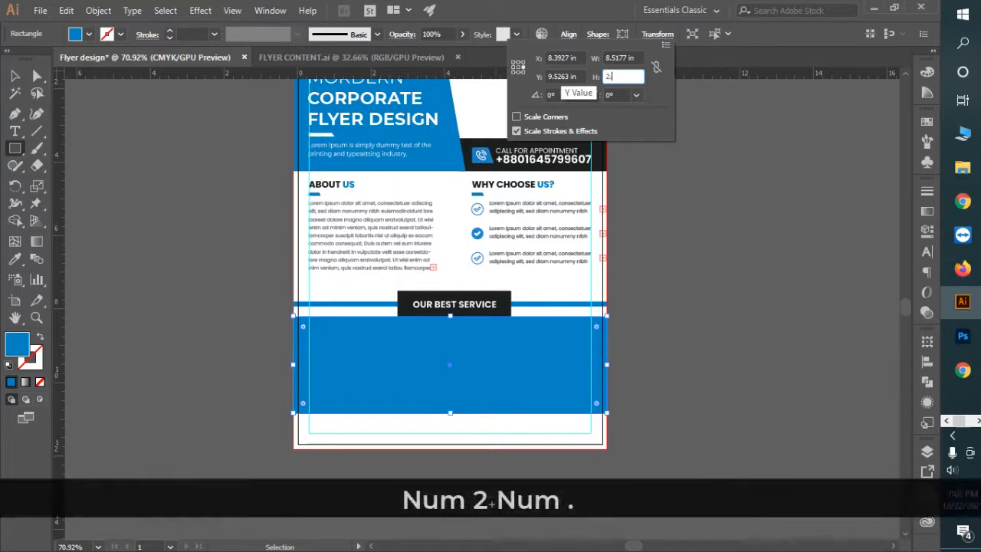
{"action": "type", "text": "4675"}
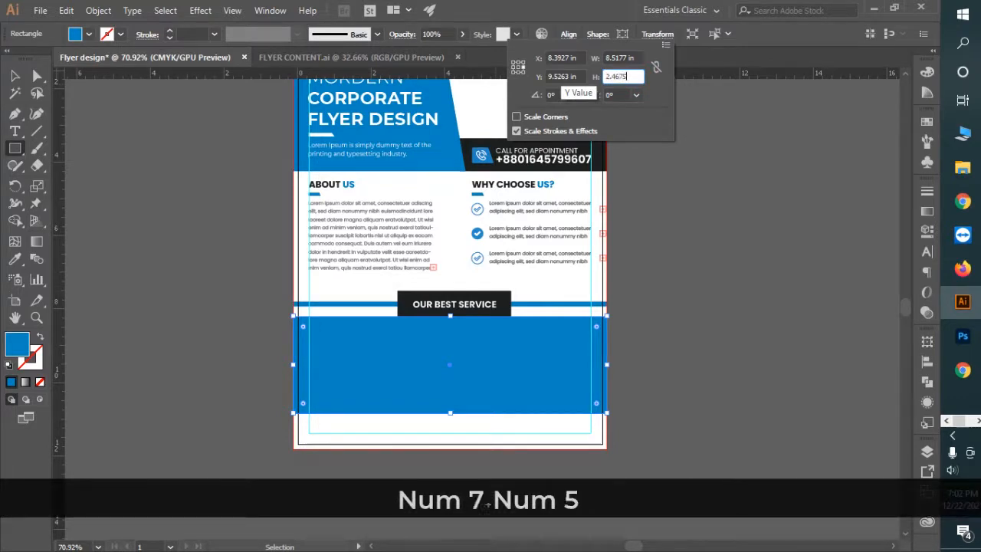
{"action": "key", "text": "Return"}
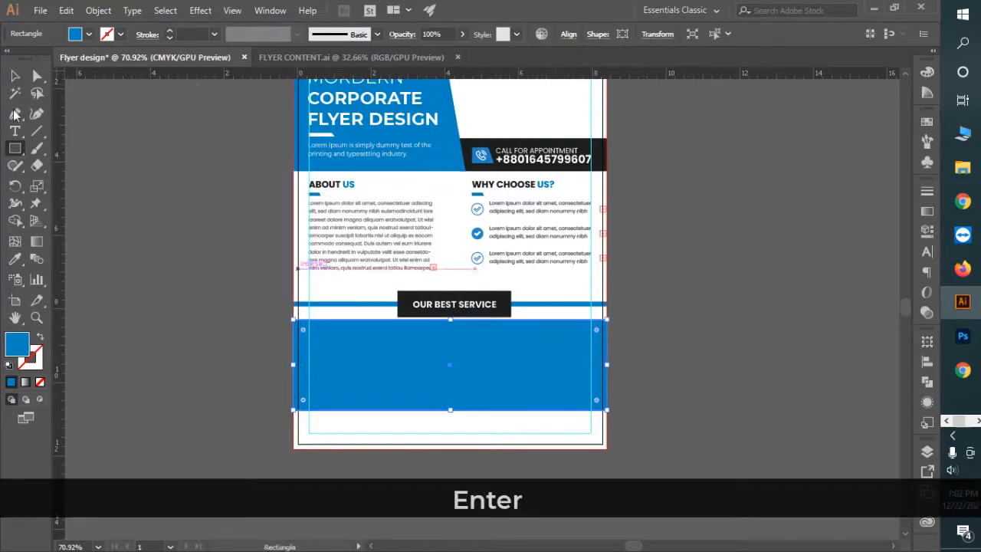
Step: Select the OUR BEST SERVICE heading text and thin blue line, then undo a trial downward nudge
{"action": "key", "text": "ctrl+space"}
{"action": "left_click", "coordinate": [418, 374]}
{"action": "left_click_drag", "start_coordinate": [535, 424], "coordinate": [555, 436]}
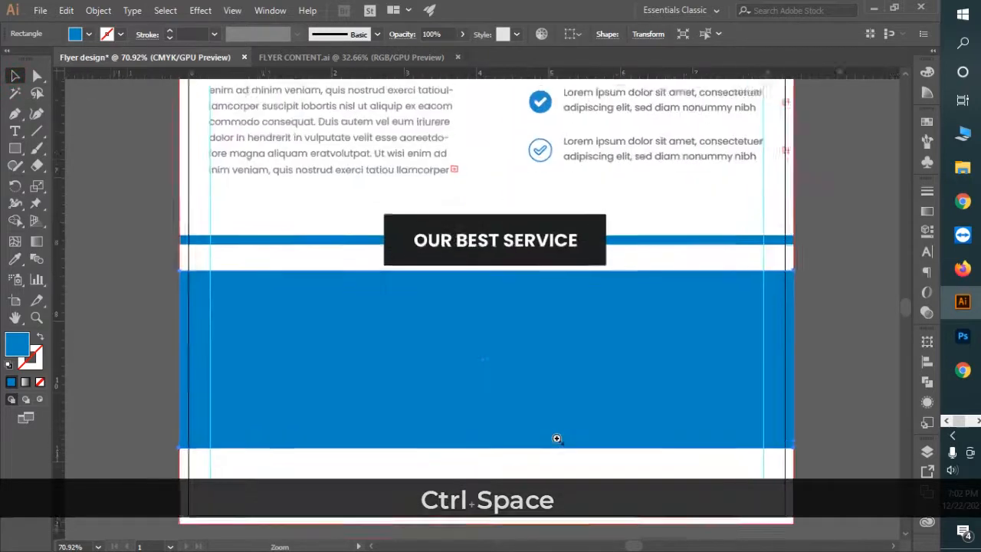
{"action": "left_click", "coordinate": [562, 234]}
{"action": "left_click", "coordinate": [646, 240], "text": "shift"}
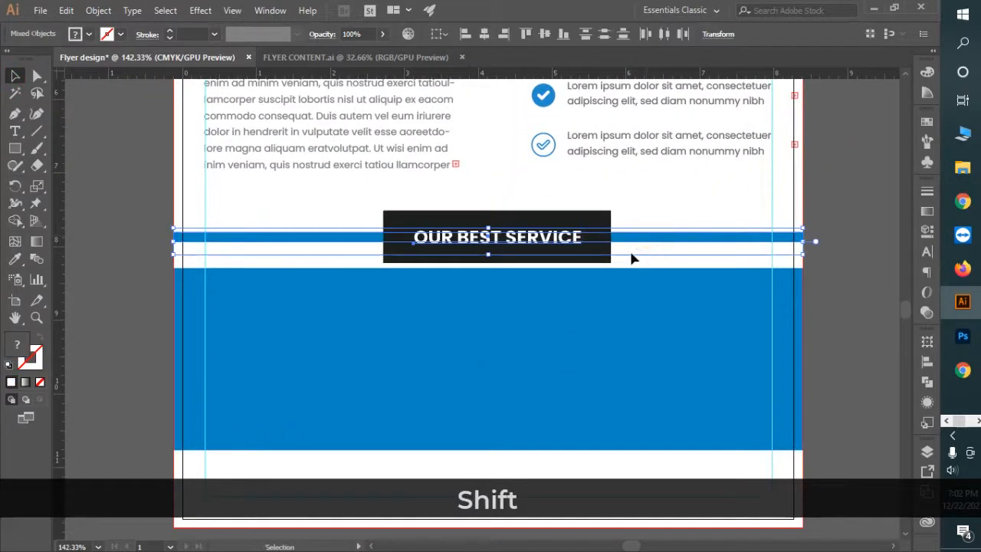
{"action": "key", "text": "Down"}
{"action": "key", "text": "Down"}
{"action": "key", "text": "Down"}
{"action": "key", "text": "Down"}
{"action": "key", "text": "ctrl+z"}
{"action": "key", "text": "ctrl+z"}
{"action": "key", "text": "ctrl+z"}
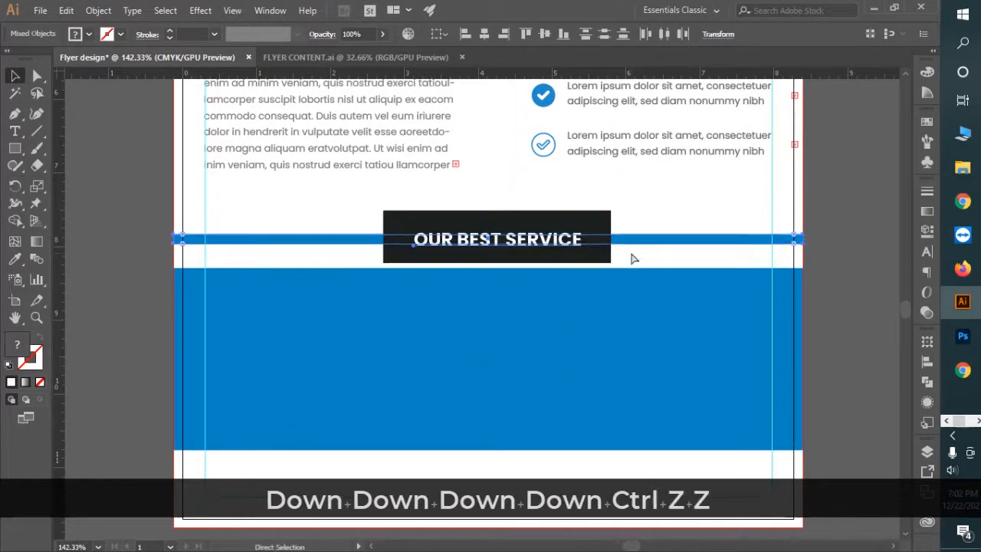
Step: Add the dark heading box to the selection and lower the heading group slightly
{"action": "left_click", "coordinate": [588, 217], "text": "shift"}
{"action": "left_click_drag", "start_coordinate": [500, 233], "coordinate": [657, 325]}
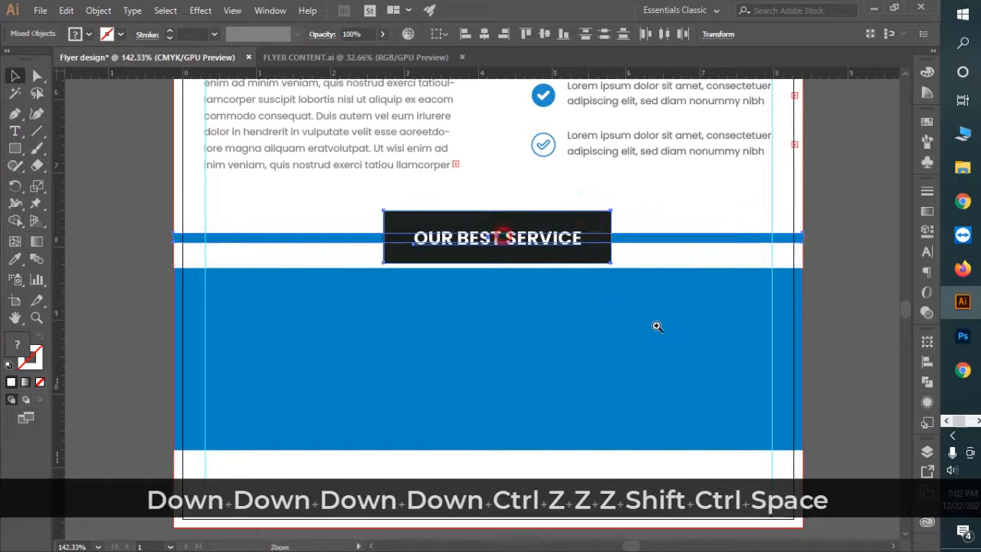
{"action": "left_click_drag", "start_coordinate": [605, 194], "coordinate": [609, 215]}
{"action": "left_click_drag", "start_coordinate": [646, 340], "coordinate": [387, 255]}
{"action": "left_click_drag", "start_coordinate": [591, 333], "coordinate": [476, 300]}
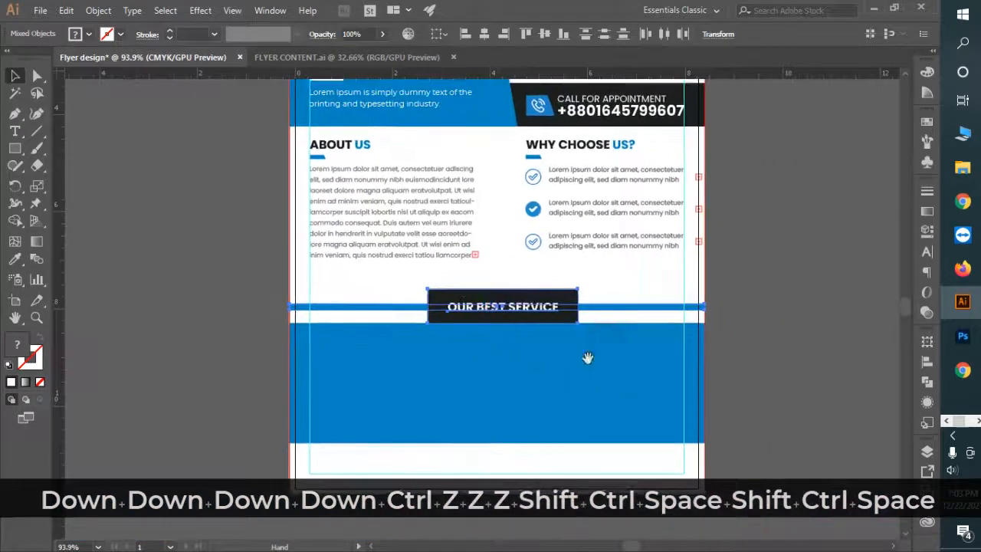
{"action": "left_click_drag", "start_coordinate": [611, 376], "coordinate": [539, 350]}
{"action": "left_click_drag", "start_coordinate": [568, 386], "coordinate": [512, 305]}
{"action": "left_click", "coordinate": [506, 443]}
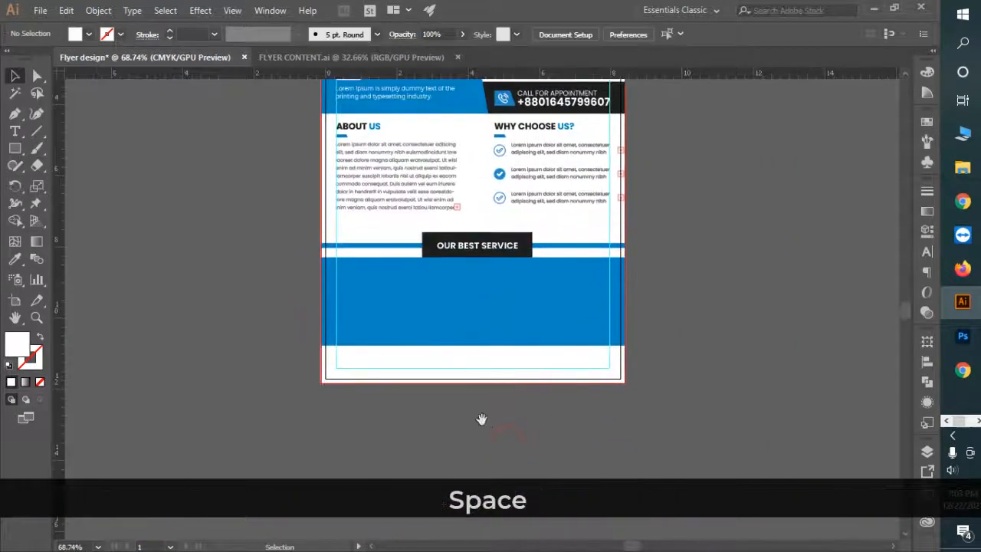
{"action": "left_click_drag", "start_coordinate": [503, 421], "coordinate": [450, 410]}
{"action": "left_click_drag", "start_coordinate": [412, 292], "coordinate": [428, 325]}
Step: In FLYER CONTENT.ai, marquee-select the Creative, Marketing and Development service columns
{"action": "left_click", "coordinate": [378, 60]}
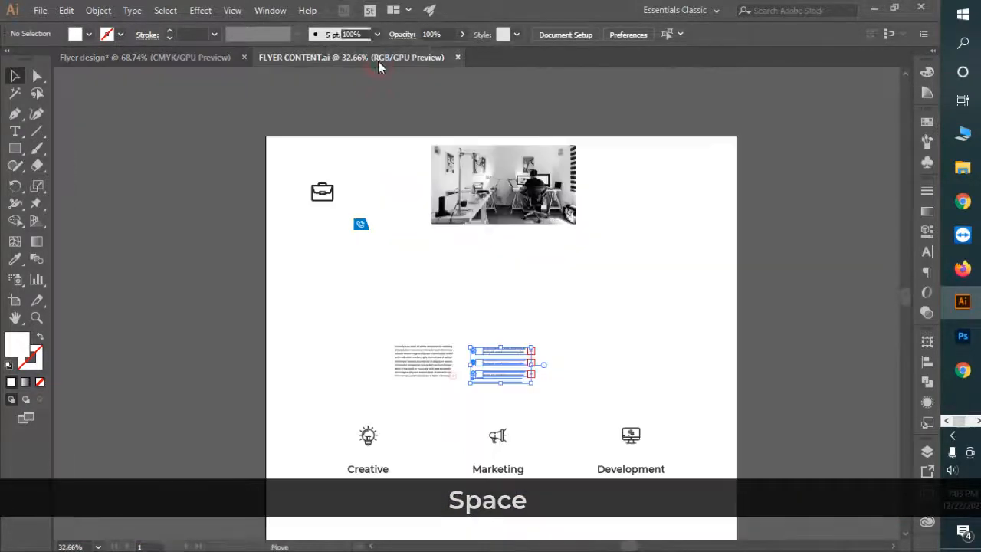
{"action": "left_click_drag", "start_coordinate": [445, 423], "coordinate": [365, 272]}
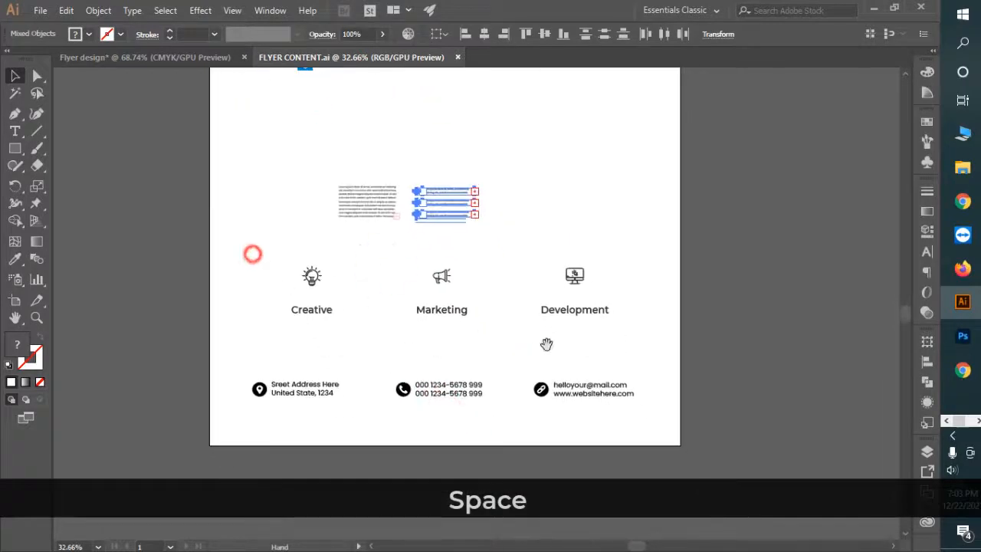
{"action": "left_click", "coordinate": [646, 348]}
{"action": "left_click_drag", "start_coordinate": [429, 316], "coordinate": [205, 58]}
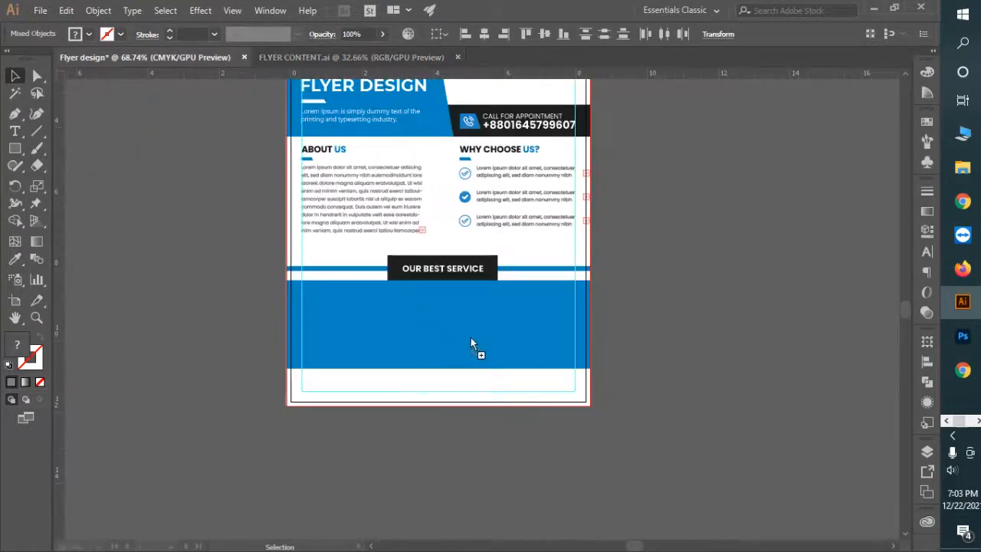
Step: Drop the service columns into the flyer, scale them down and move them onto the blue banner
{"action": "left_click_drag", "start_coordinate": [470, 343], "coordinate": [473, 333]}
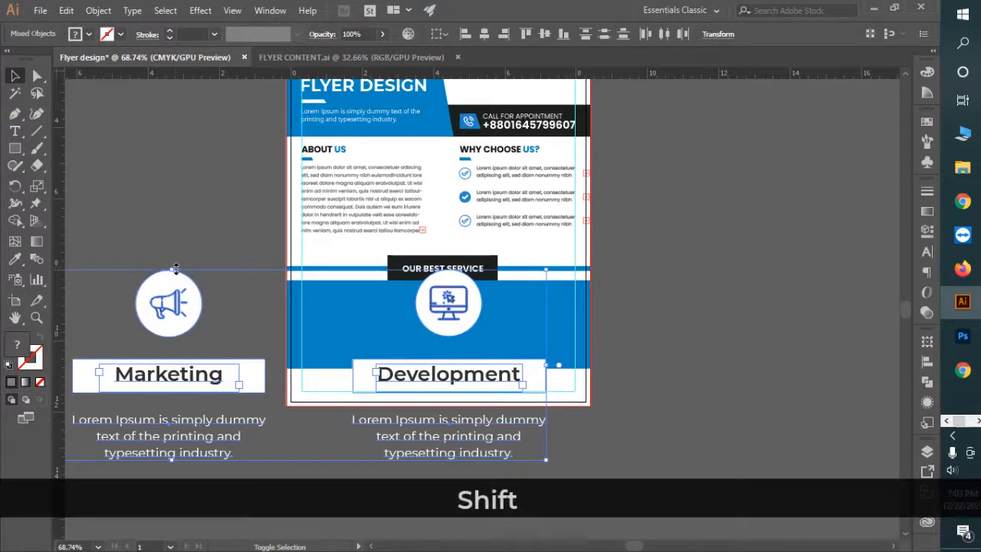
{"action": "left_click_drag", "start_coordinate": [175, 269], "coordinate": [213, 385]}
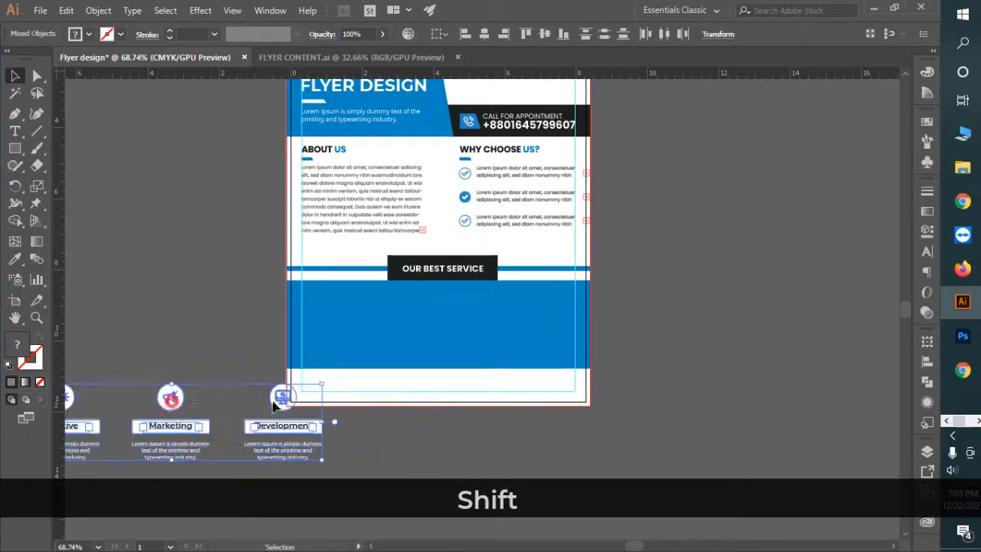
{"action": "left_click_drag", "start_coordinate": [272, 402], "coordinate": [591, 376]}
{"action": "key", "text": "ctrl+space"}
{"action": "left_click_drag", "start_coordinate": [504, 257], "coordinate": [516, 282]}
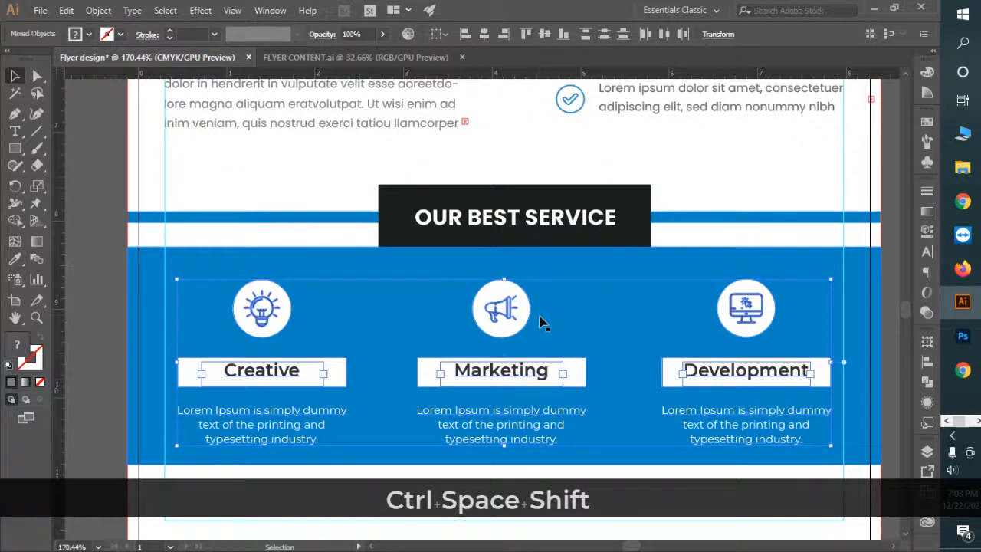
{"action": "left_click_drag", "start_coordinate": [613, 384], "coordinate": [559, 335]}
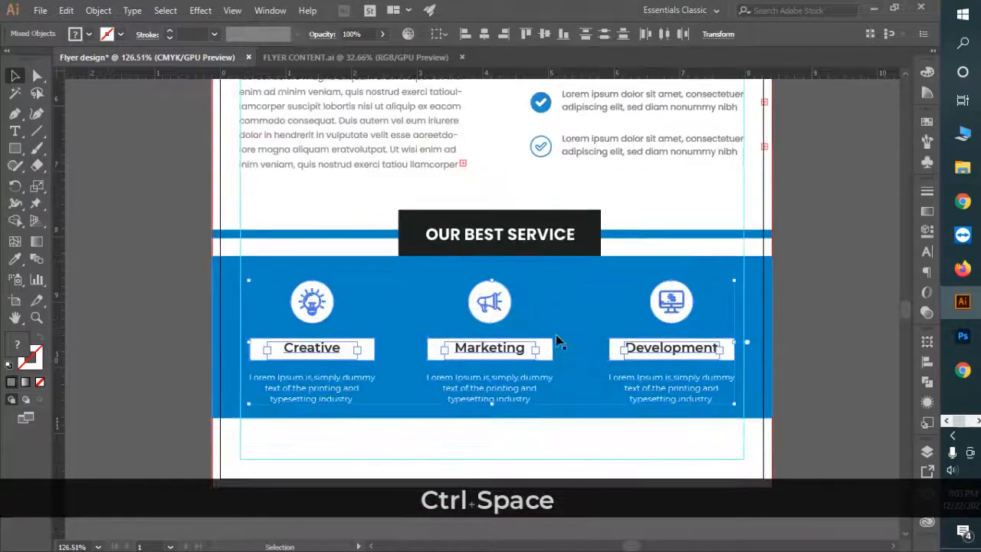
{"action": "left_click", "coordinate": [824, 368]}
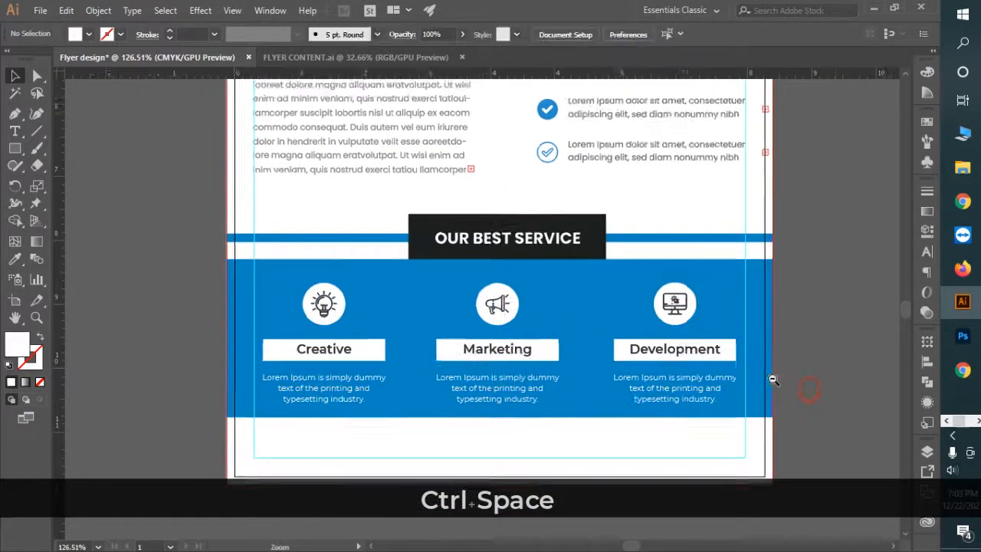
{"action": "left_click_drag", "start_coordinate": [772, 376], "coordinate": [621, 363]}
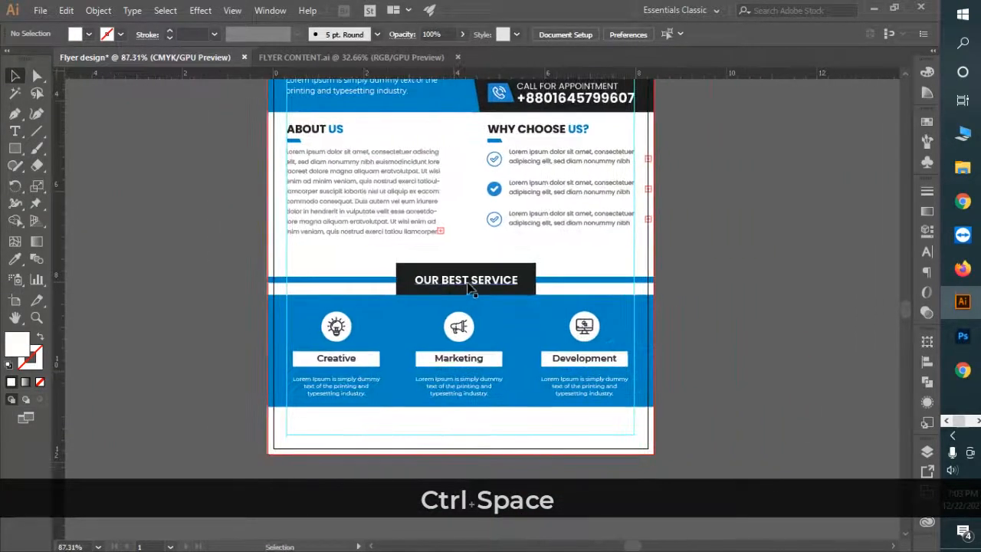
Step: Lock the blue banner with Ctrl+2, then nudge the service columns to centre them
{"action": "left_click", "coordinate": [467, 282]}
{"action": "left_click", "coordinate": [328, 316]}
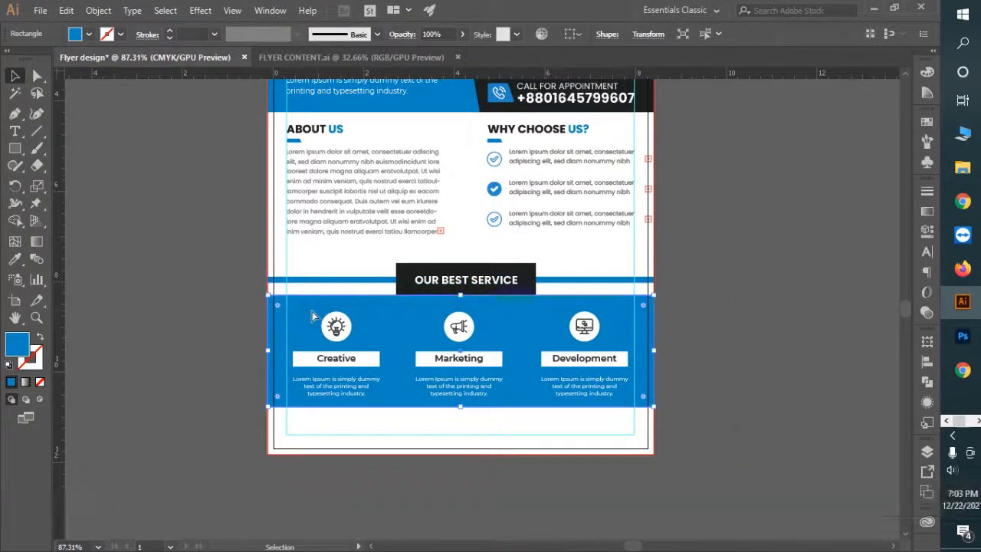
{"action": "key", "text": "ctrl+2"}
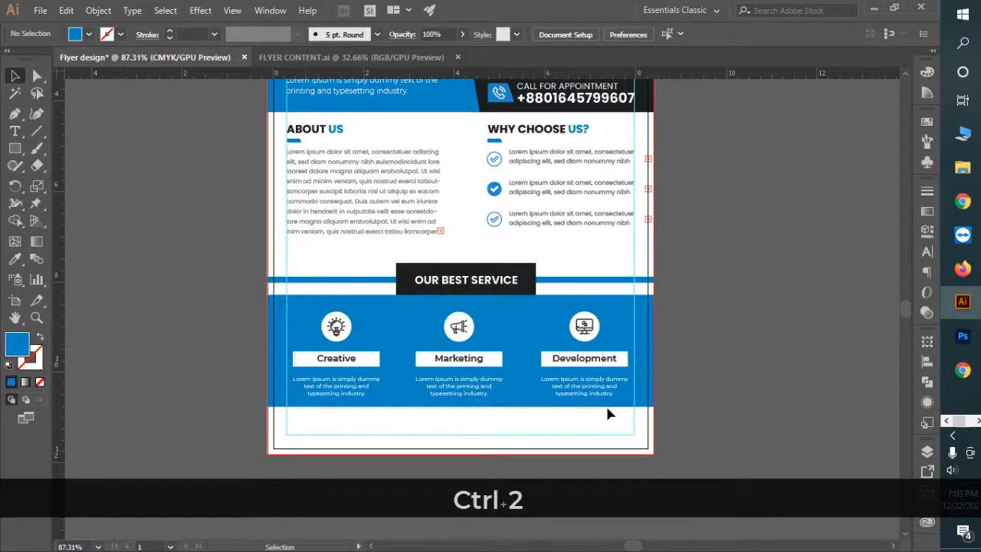
{"action": "left_click_drag", "start_coordinate": [607, 408], "coordinate": [609, 407]}
{"action": "key", "text": "Right"}
{"action": "key", "text": "Right"}
{"action": "key", "text": "Left"}
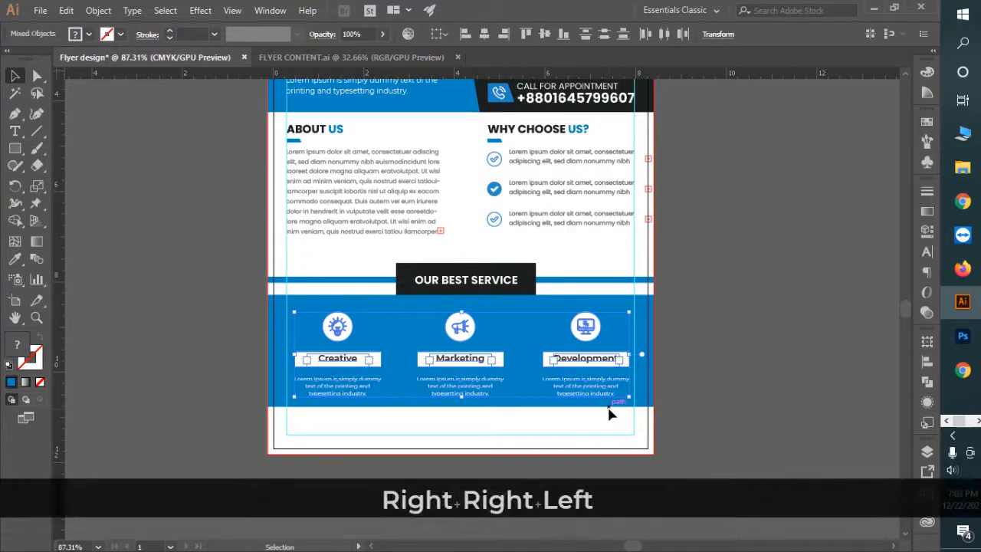
{"action": "key", "text": "Left"}
Step: Zoom in on the services section and select the OUR BEST SERVICE heading text
{"action": "key", "text": "ctrl+space"}
{"action": "left_click_drag", "start_coordinate": [459, 341], "coordinate": [535, 388]}
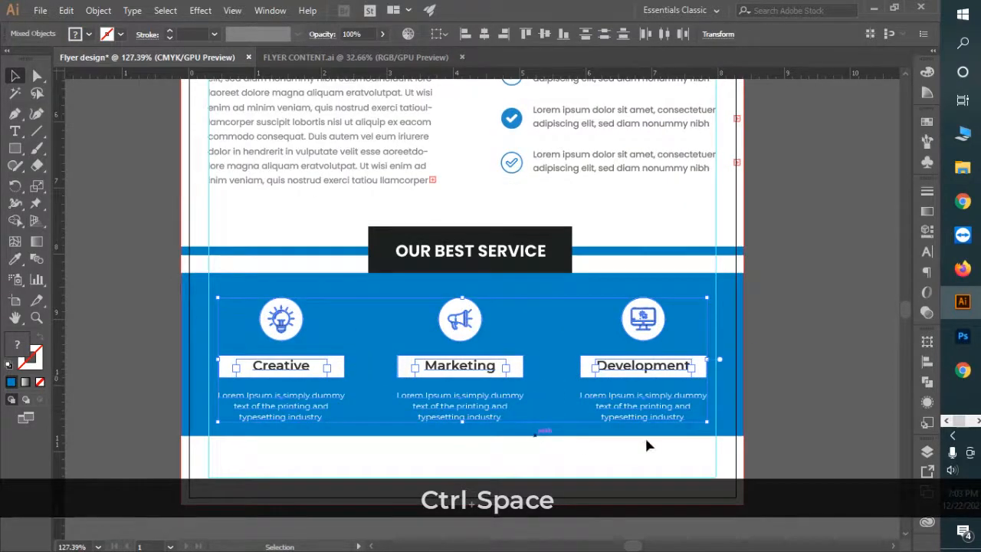
{"action": "left_click", "coordinate": [809, 420]}
{"action": "left_click_drag", "start_coordinate": [744, 458], "coordinate": [749, 404]}
{"action": "left_click", "coordinate": [526, 201]}
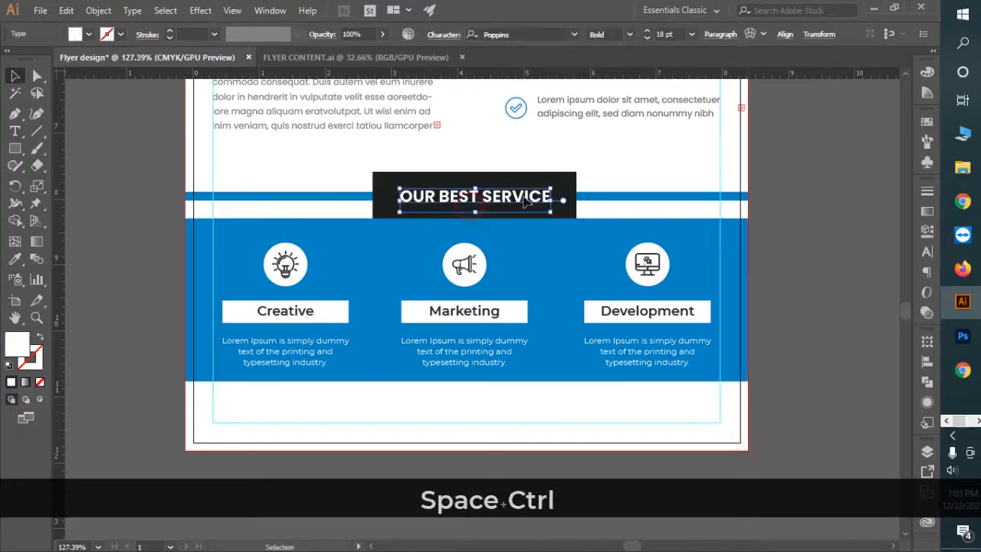